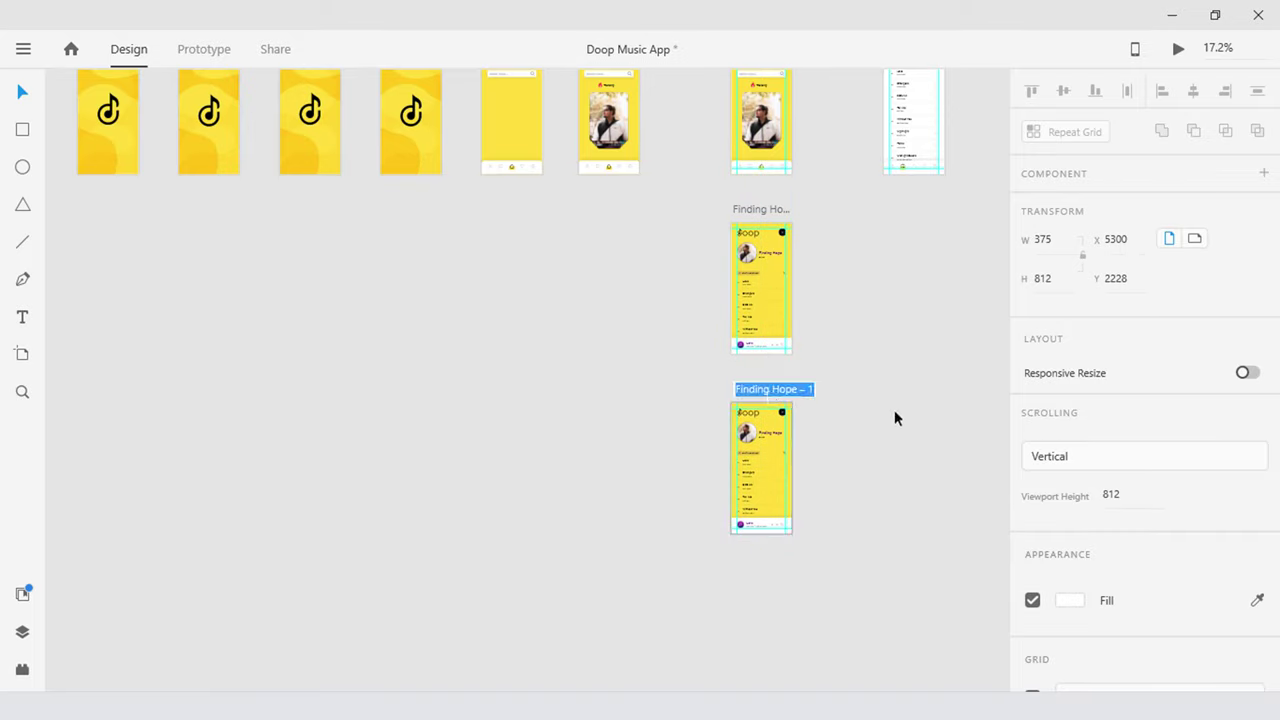
# Rename the duplicated artboard to 'Play Screen' and zoom to fit it
pyautogui.write('Play Sc')
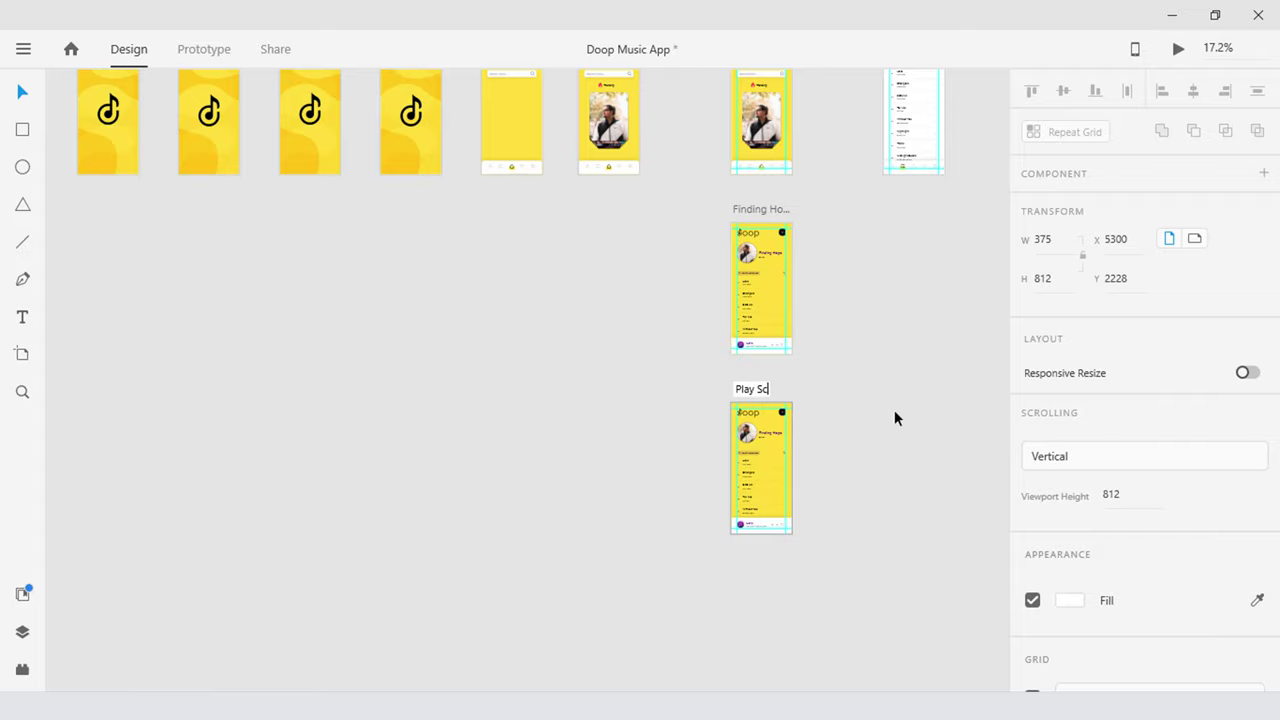
pyautogui.write('reen')
pyautogui.press('Return')
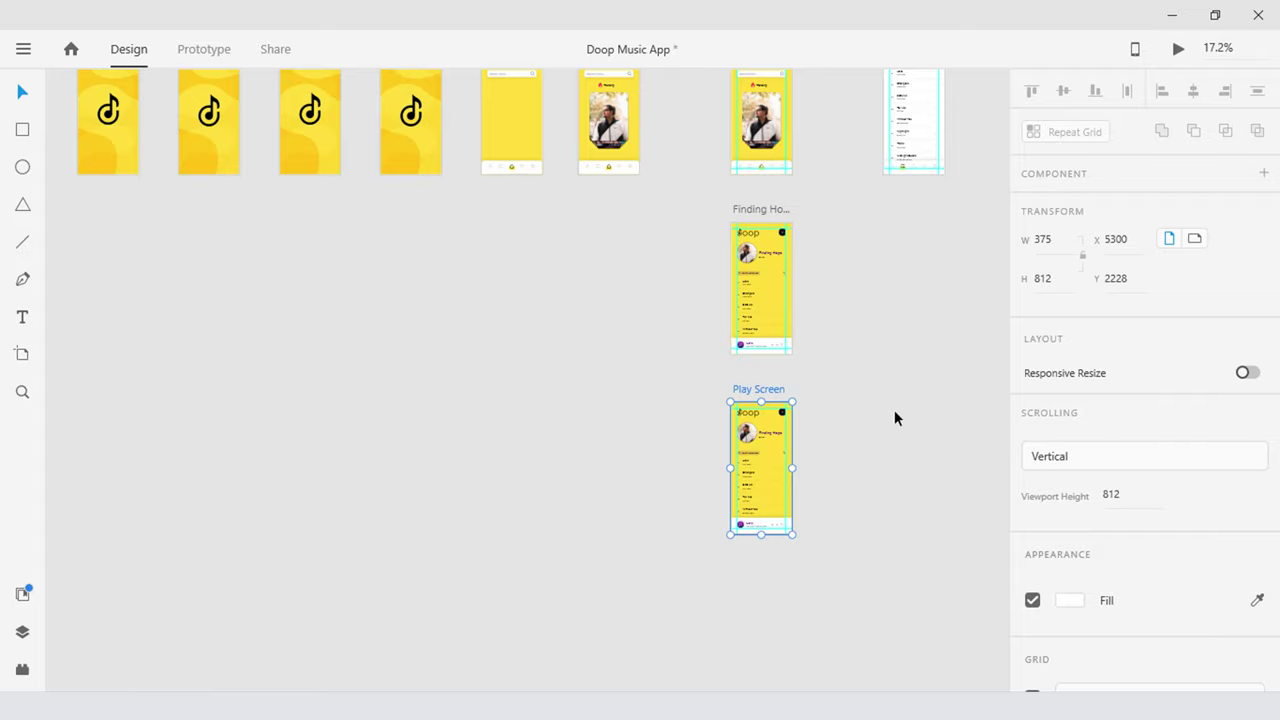
pyautogui.hotkey('ctrl', '3')
pyautogui.click(895, 418)
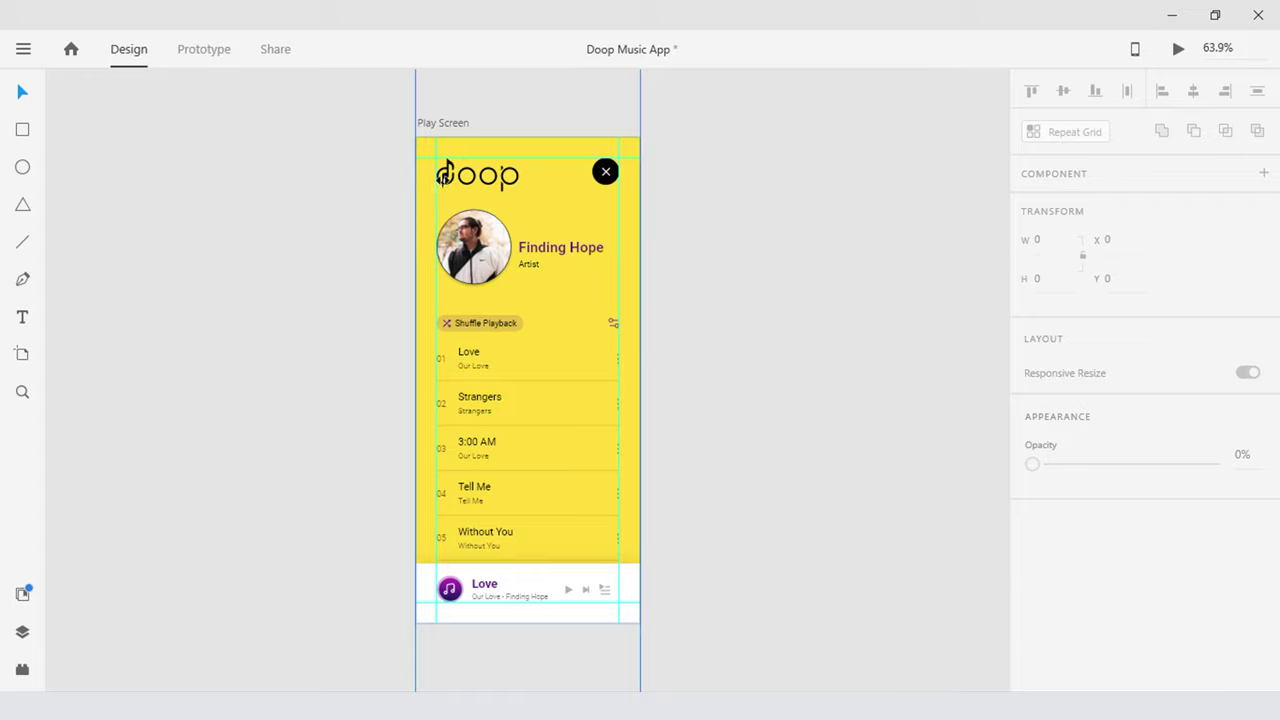
# Move the doop logo off the artboard to the upper left and set it to 0% opacity
pyautogui.click(464, 174)
pyautogui.moveTo(464, 174); pyautogui.dragTo(478, 198)
pyautogui.scroll(1, 478, 198)
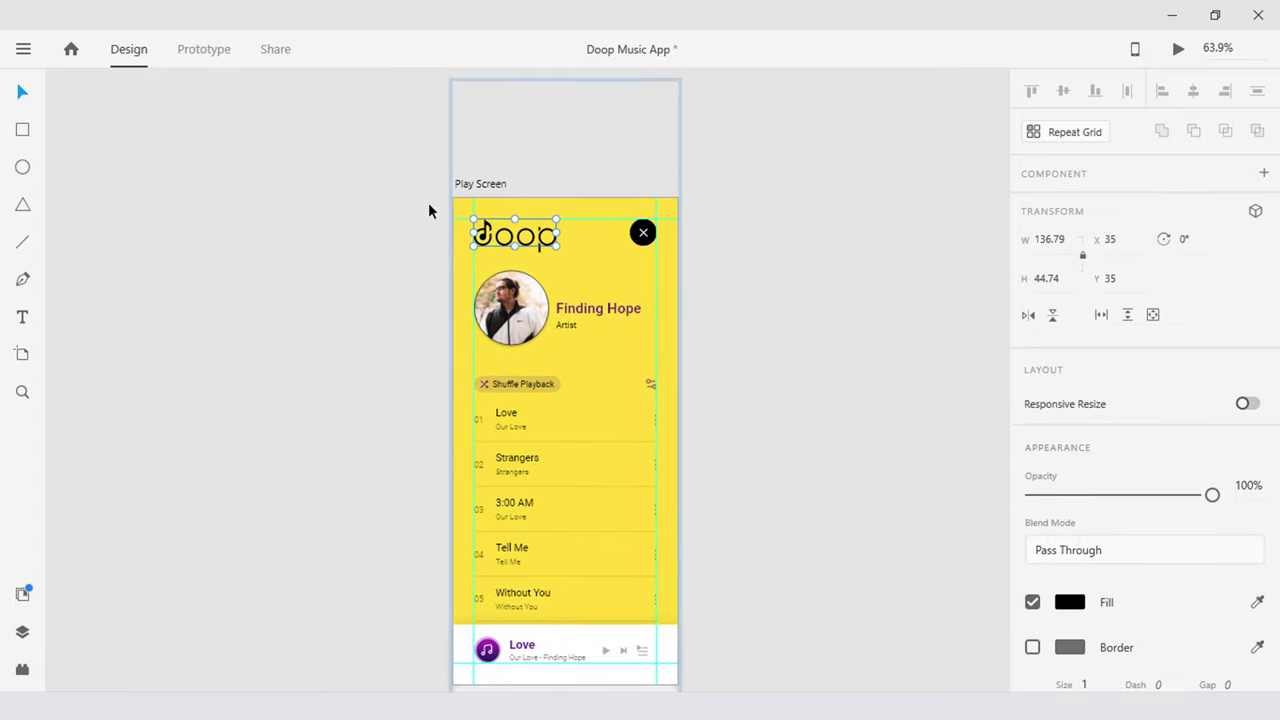
pyautogui.doubleClick(545, 250)
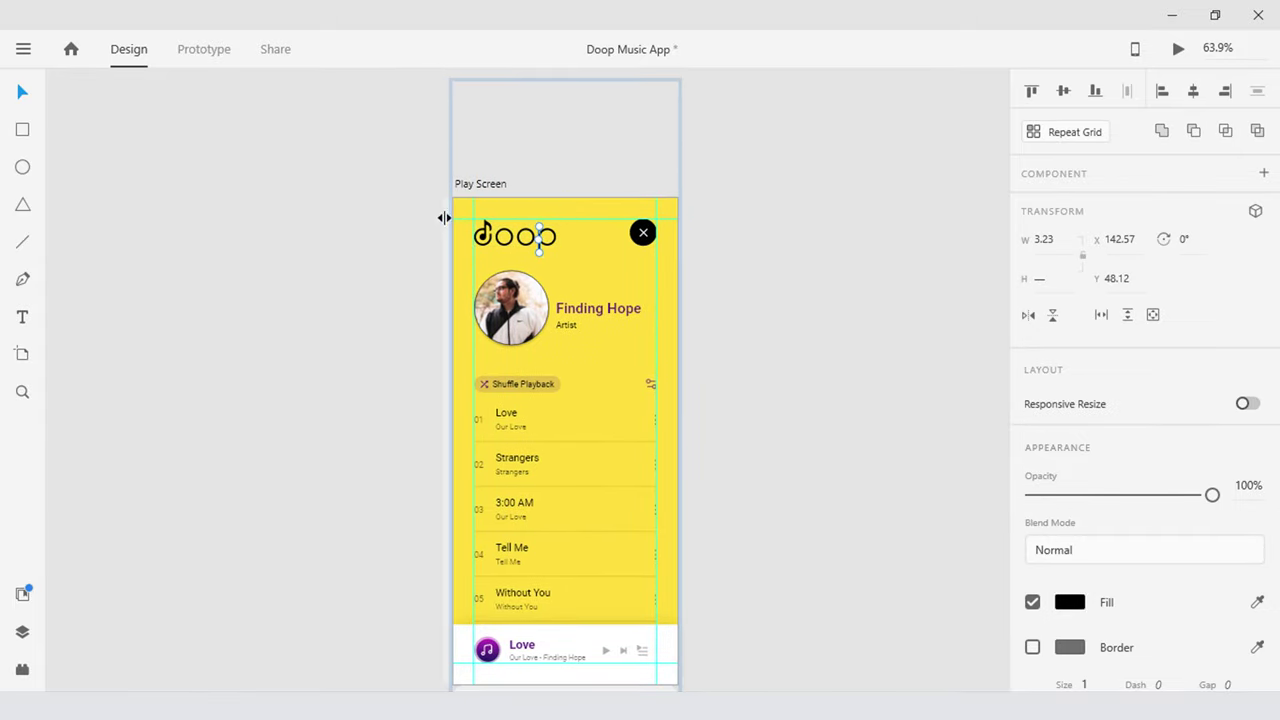
pyautogui.moveTo(433, 209); pyautogui.dragTo(571, 263)
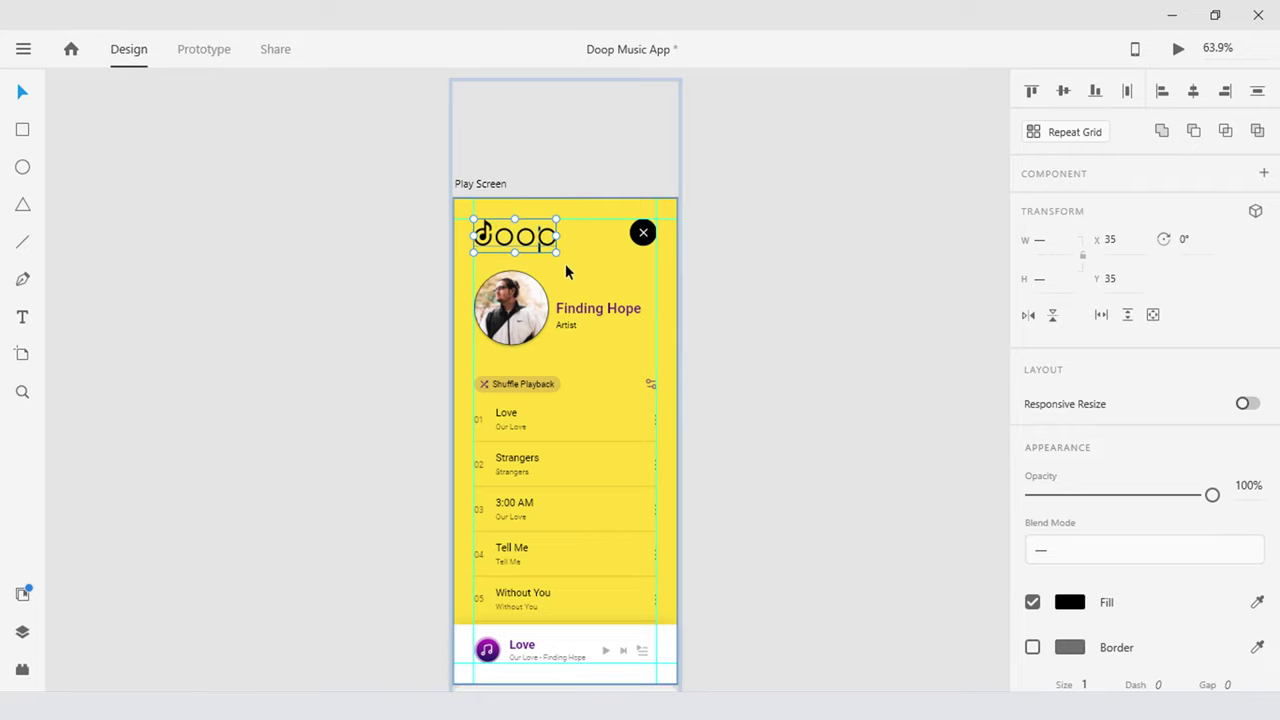
pyautogui.scroll(3, 463, 206)
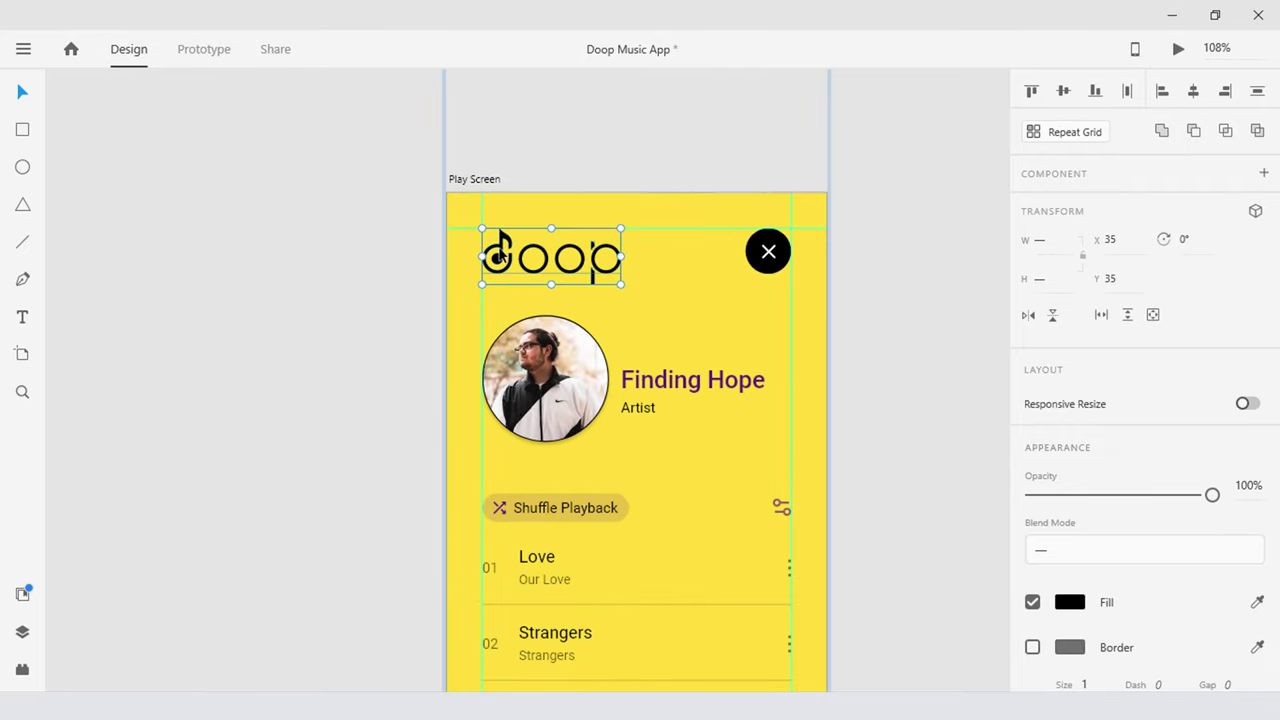
pyautogui.moveTo(500, 245); pyautogui.dragTo(327, 160)
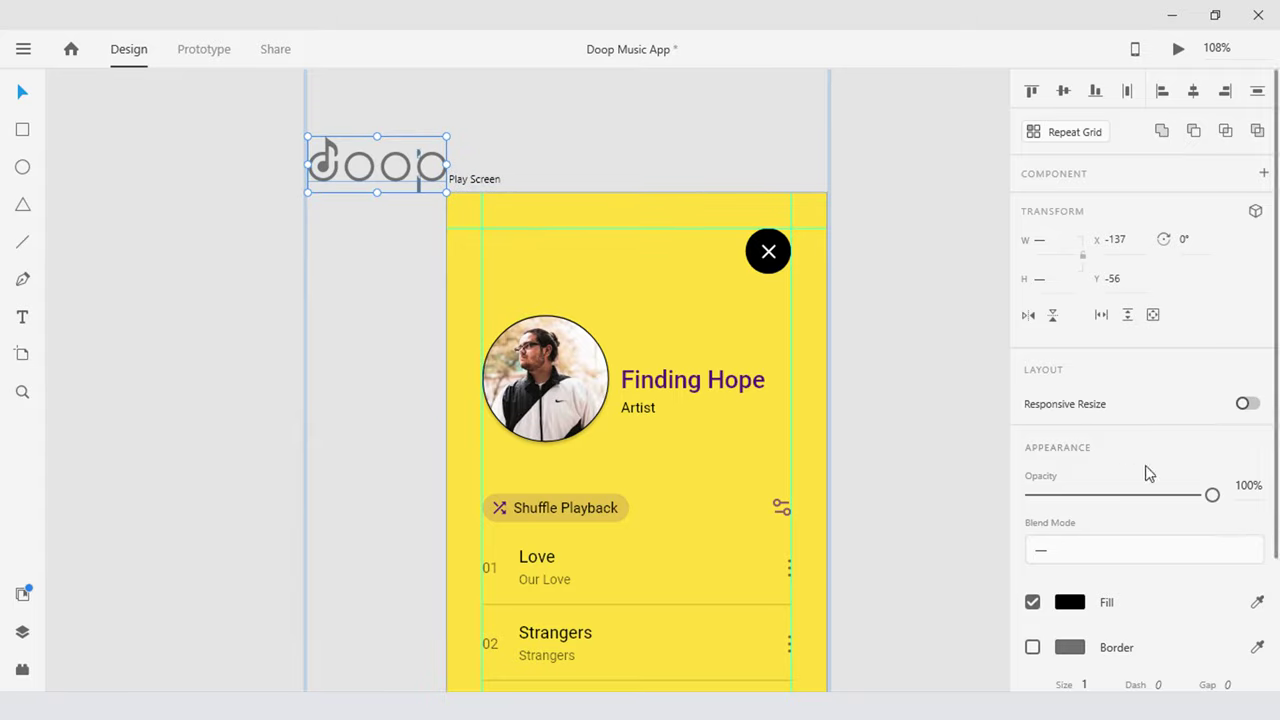
pyautogui.moveTo(1212, 494); pyautogui.dragTo(980, 494)
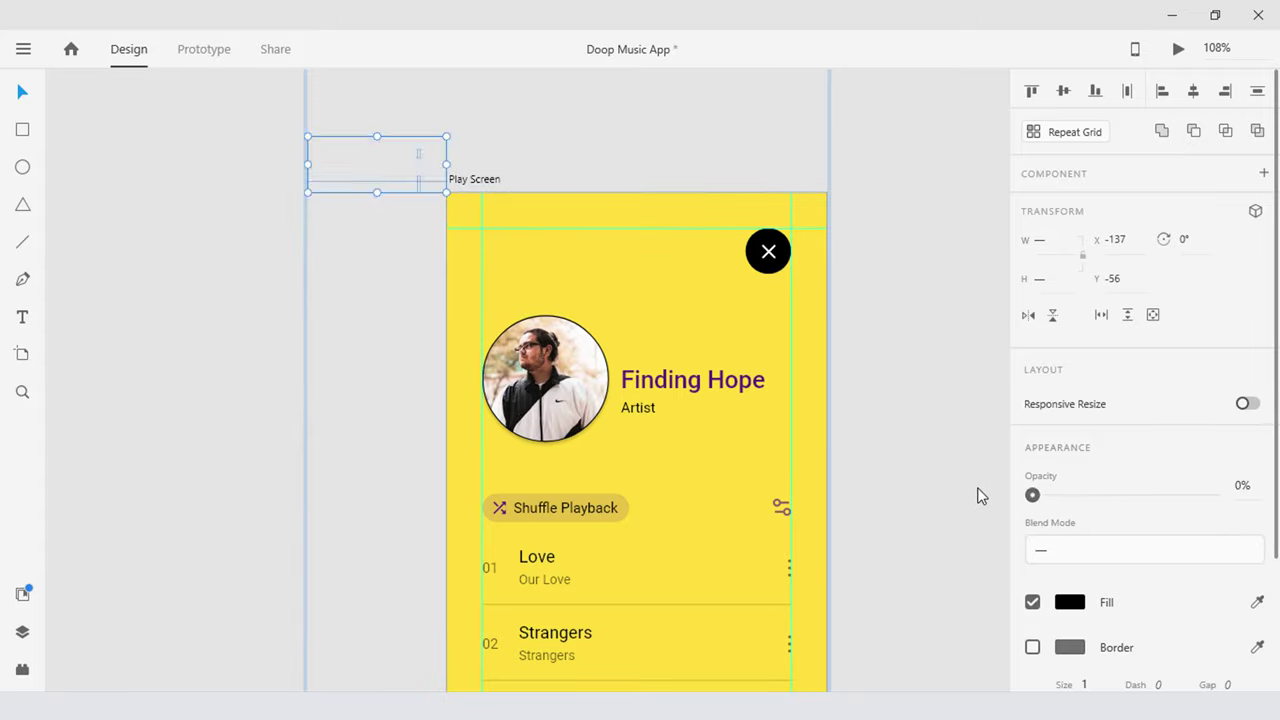
pyautogui.click(890, 390)
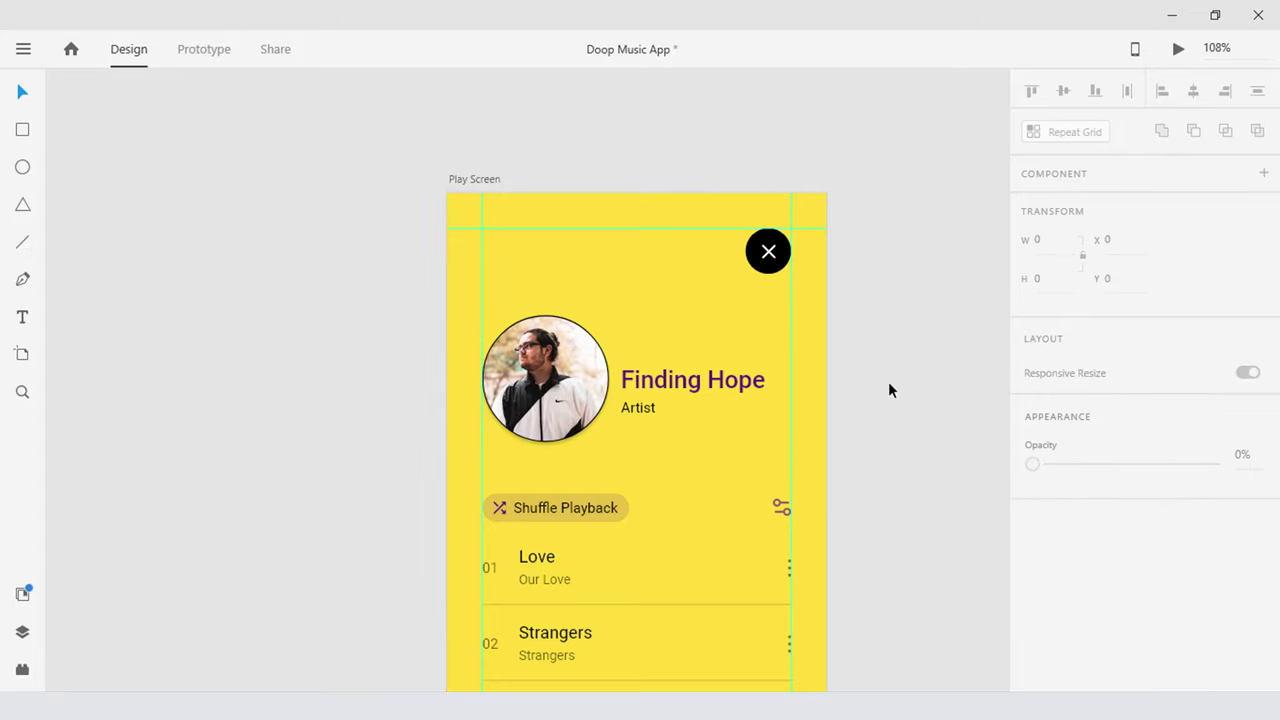
# Move the profile photo off to the left and the Finding Hope and Artist text off to the right, then set them to 0% opacity
pyautogui.click(552, 402)
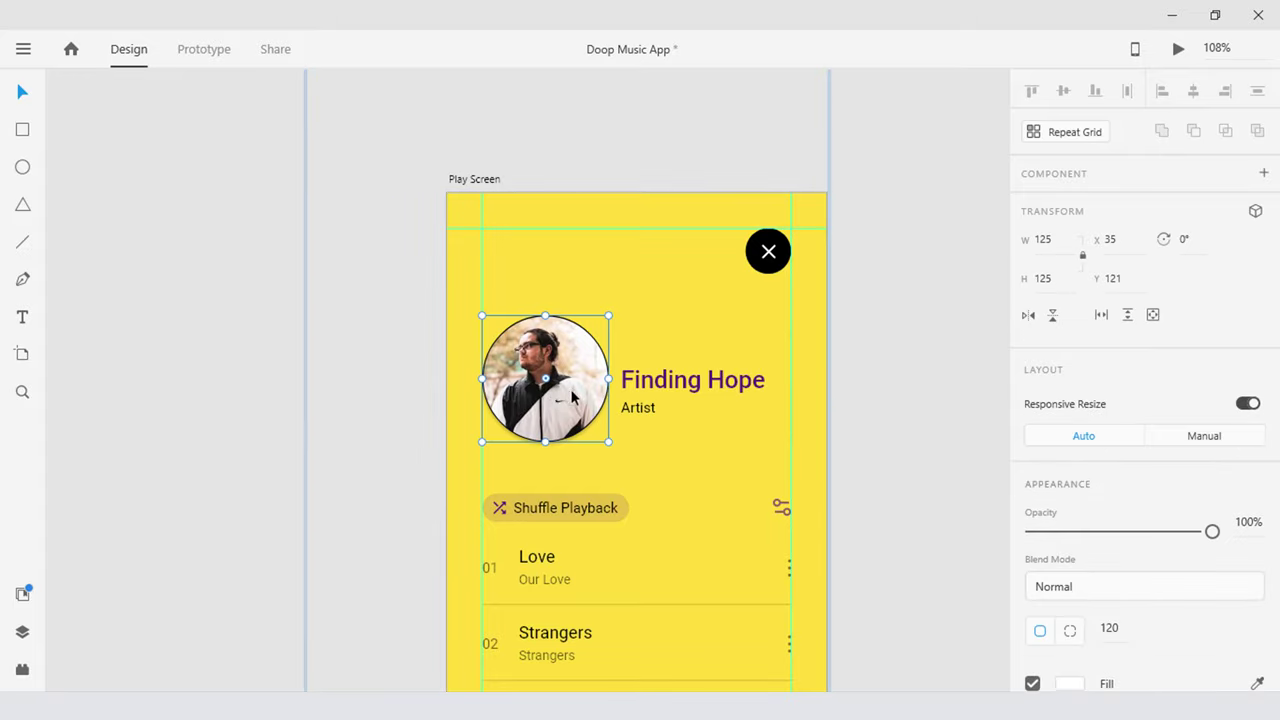
pyautogui.moveTo(572, 397); pyautogui.dragTo(406, 398)
pyautogui.hotkey('shift', 'Left')
pyautogui.hotkey('shift', 'Left')
pyautogui.hotkey('shift', 'Left')
pyautogui.hotkey('shift', 'Left')
pyautogui.hotkey('shift', 'Left')
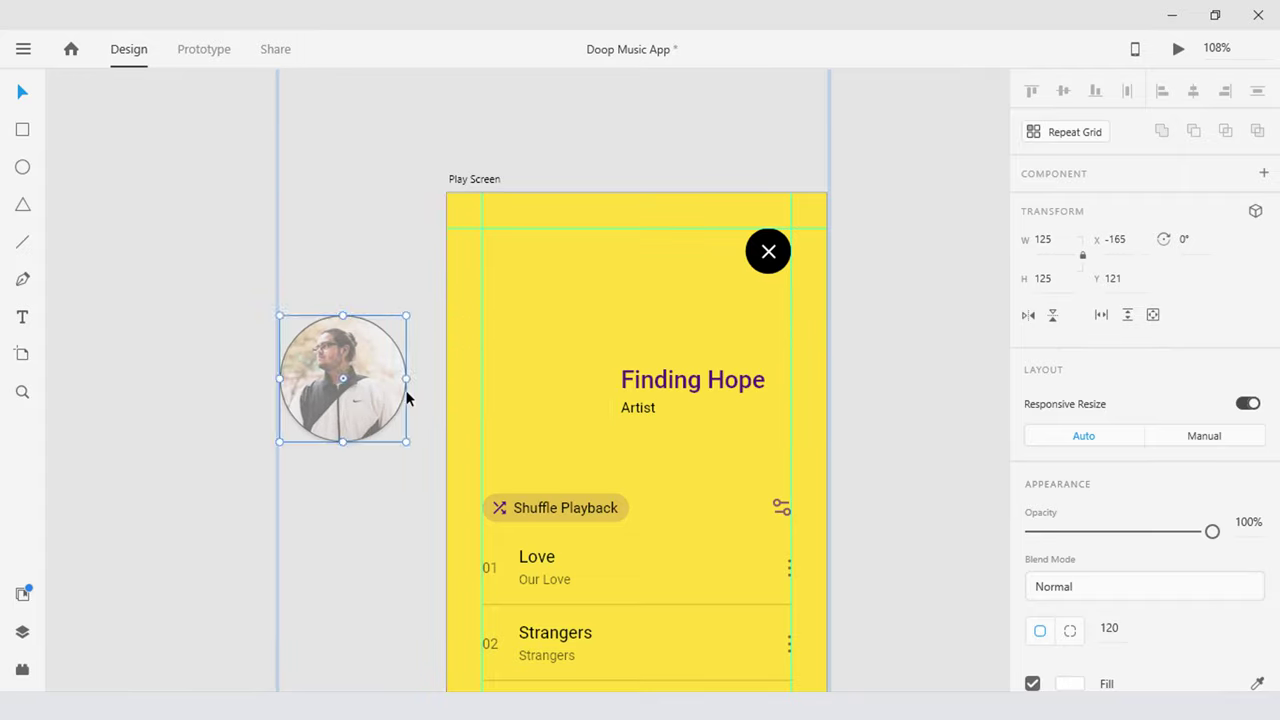
pyautogui.click(643, 408)
pyautogui.keyDown('shift'); pyautogui.click(651, 380); pyautogui.keyUp('shift')
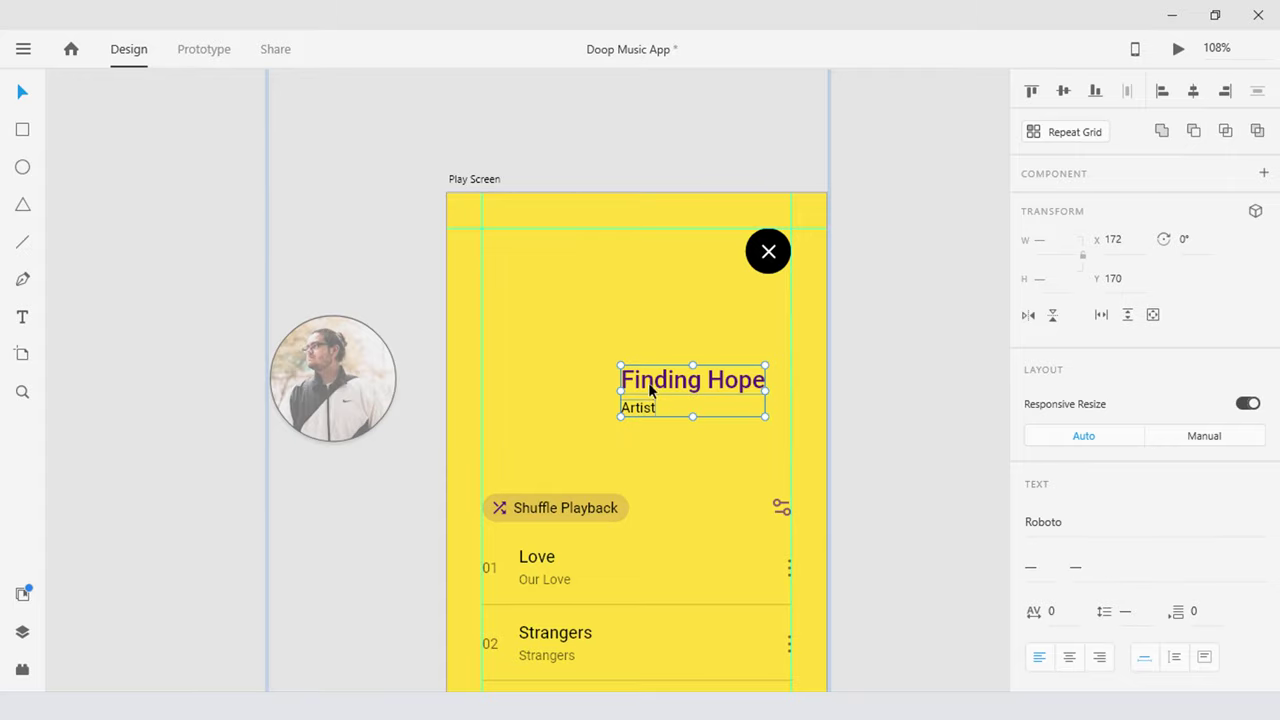
pyautogui.moveTo(651, 380); pyautogui.dragTo(860, 385)
pyautogui.hotkey('shift', 'Right')
pyautogui.hotkey('shift', 'Right')
pyautogui.hotkey('shift', 'Right')
pyautogui.hotkey('shift', 'Right')
pyautogui.hotkey('shift', 'Right')
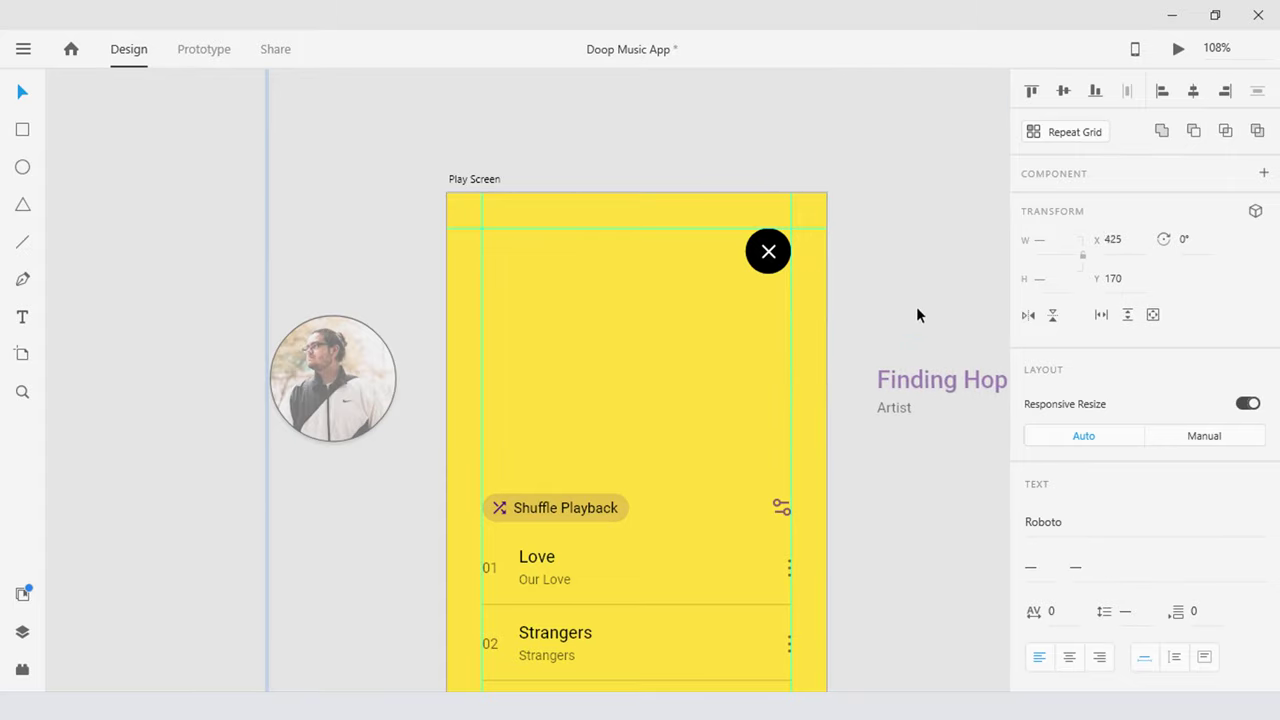
pyautogui.scroll(-1, 768, 337)
pyautogui.scroll(-5, 768, 337)
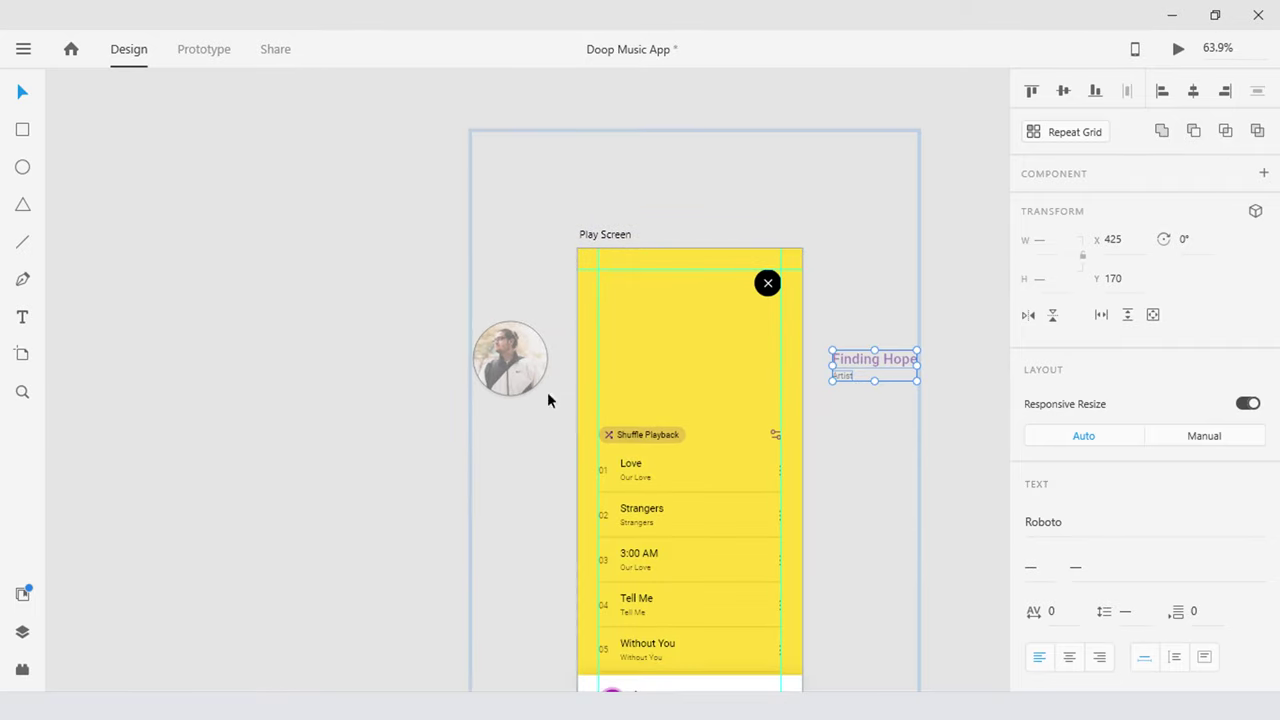
pyautogui.keyDown('shift'); pyautogui.click(507, 381); pyautogui.keyUp('shift')
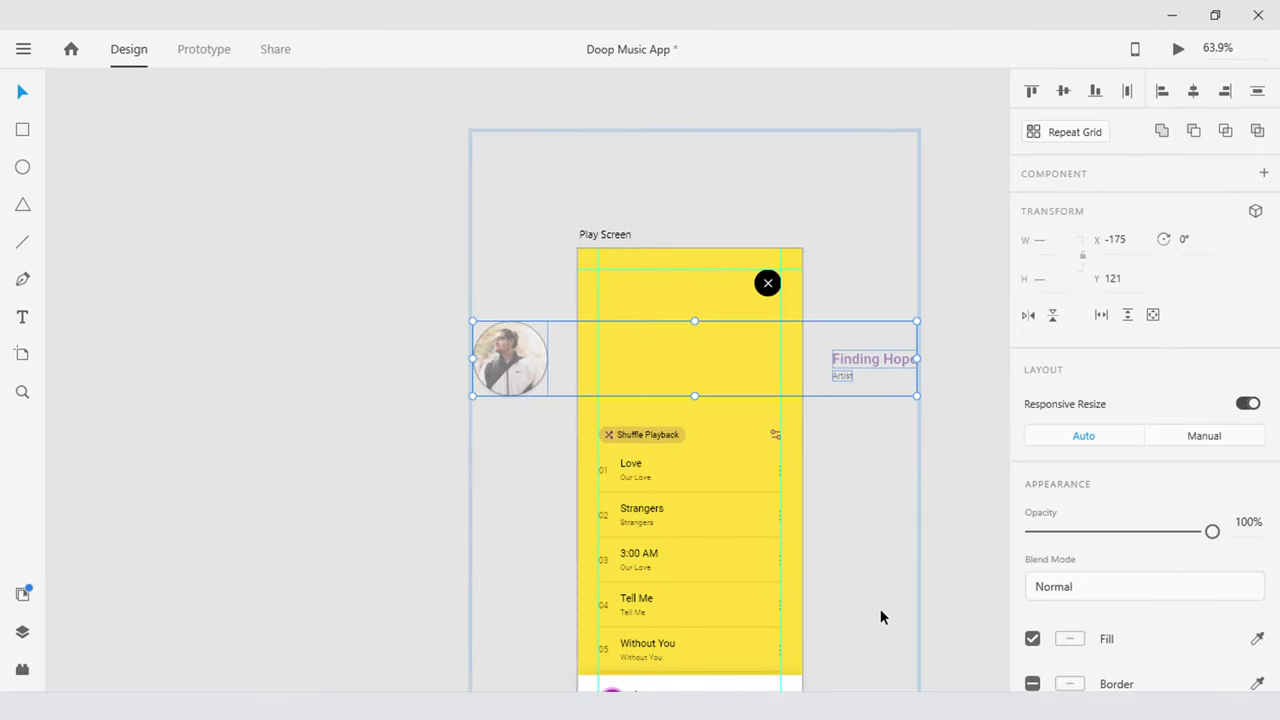
pyautogui.moveTo(1212, 531); pyautogui.dragTo(1008, 548)
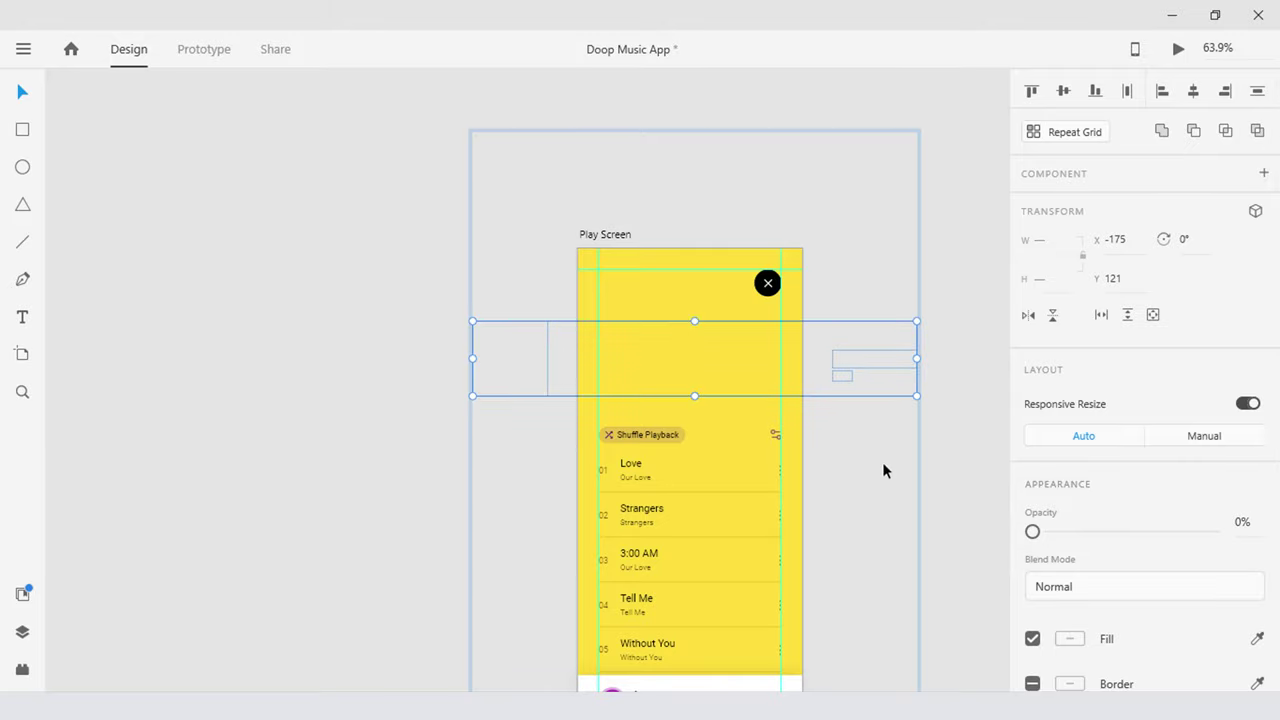
pyautogui.click(883, 470)
# Move the Shuffle Playback chip and song list below the player bar and set them to 0% opacity
pyautogui.moveTo(883, 470); pyautogui.dragTo(865, 332)
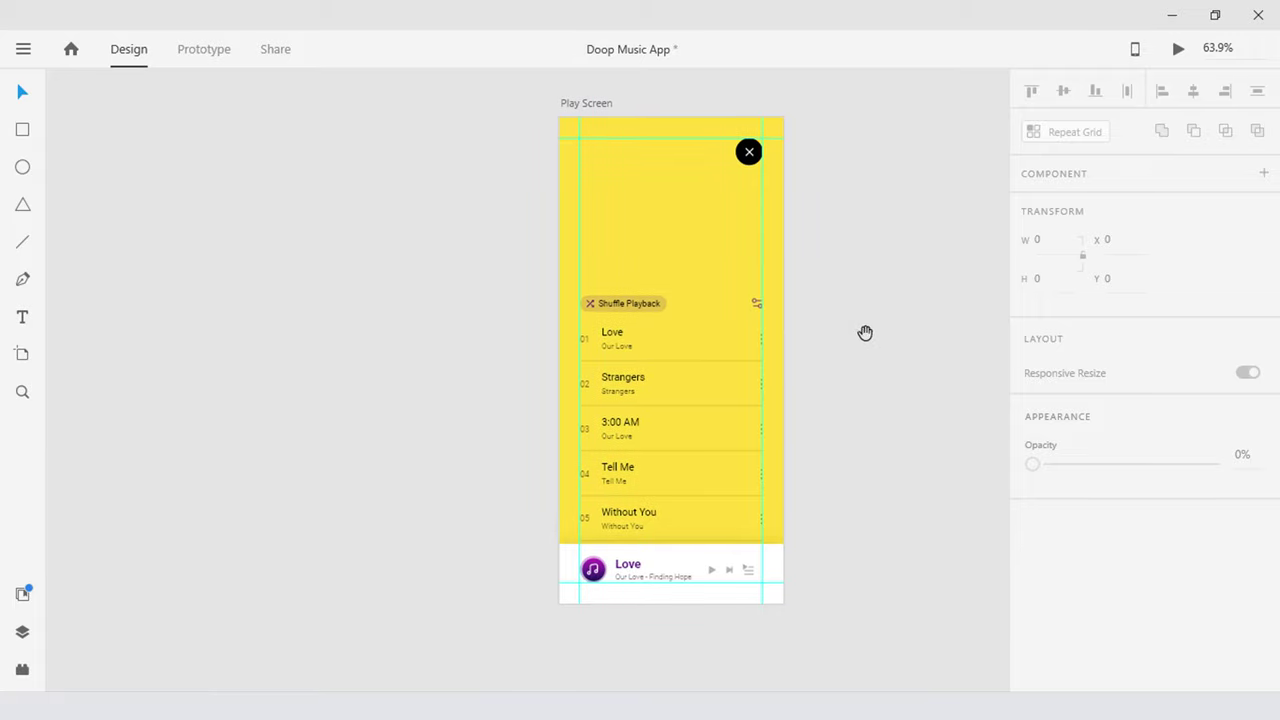
pyautogui.click(694, 277)
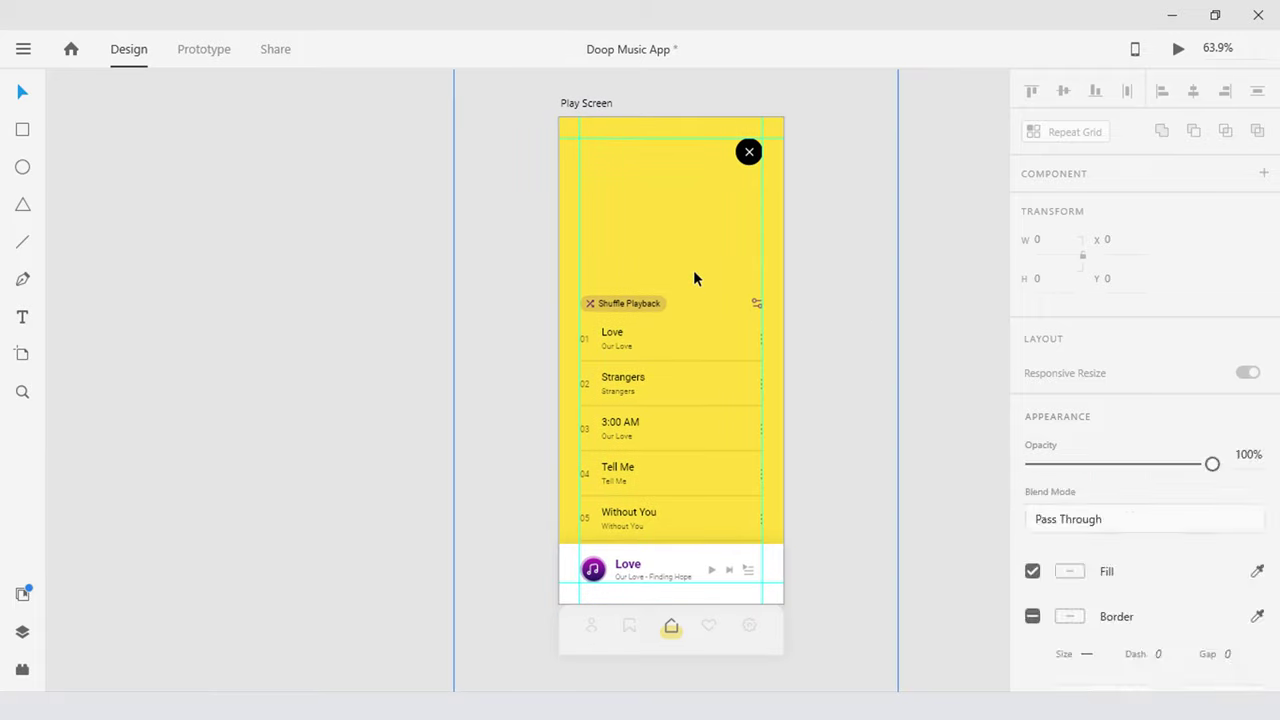
pyautogui.click(594, 303)
pyautogui.click(757, 305)
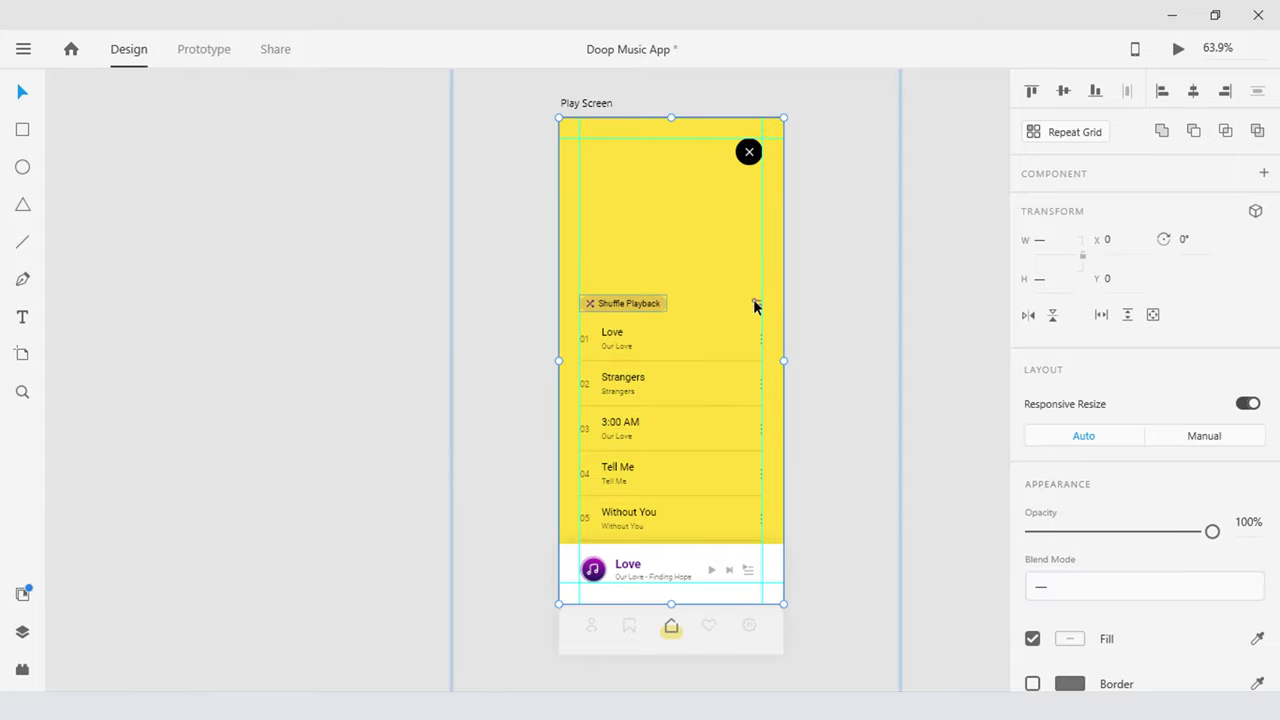
pyautogui.click(757, 305)
pyautogui.click(756, 304)
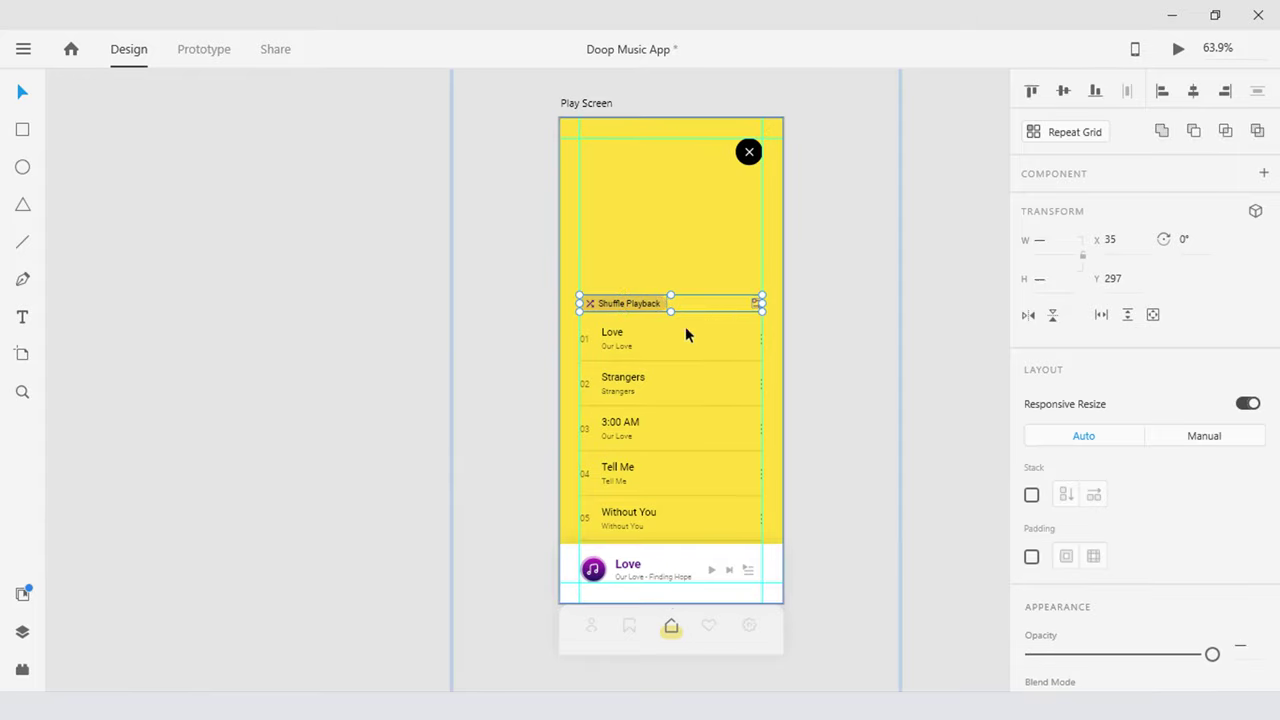
pyautogui.scroll(-4, 616, 350)
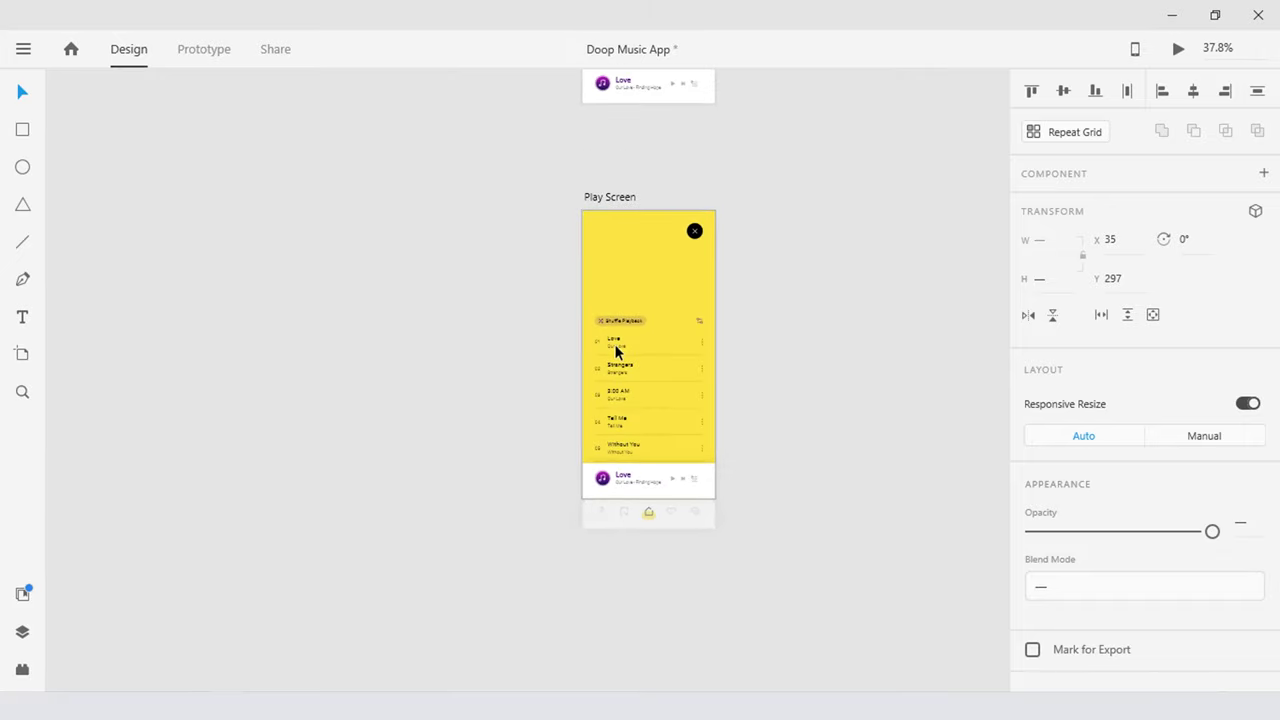
pyautogui.moveTo(616, 350); pyautogui.dragTo(616, 589)
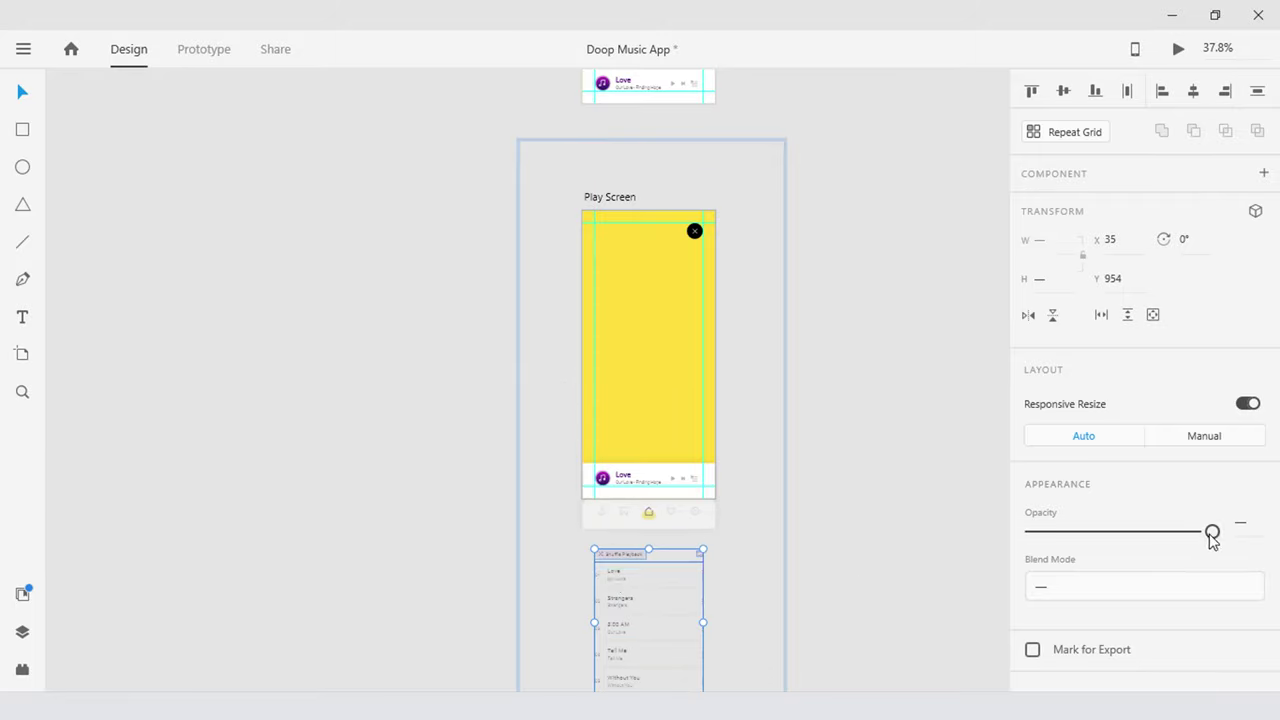
pyautogui.moveTo(1211, 534); pyautogui.dragTo(897, 549)
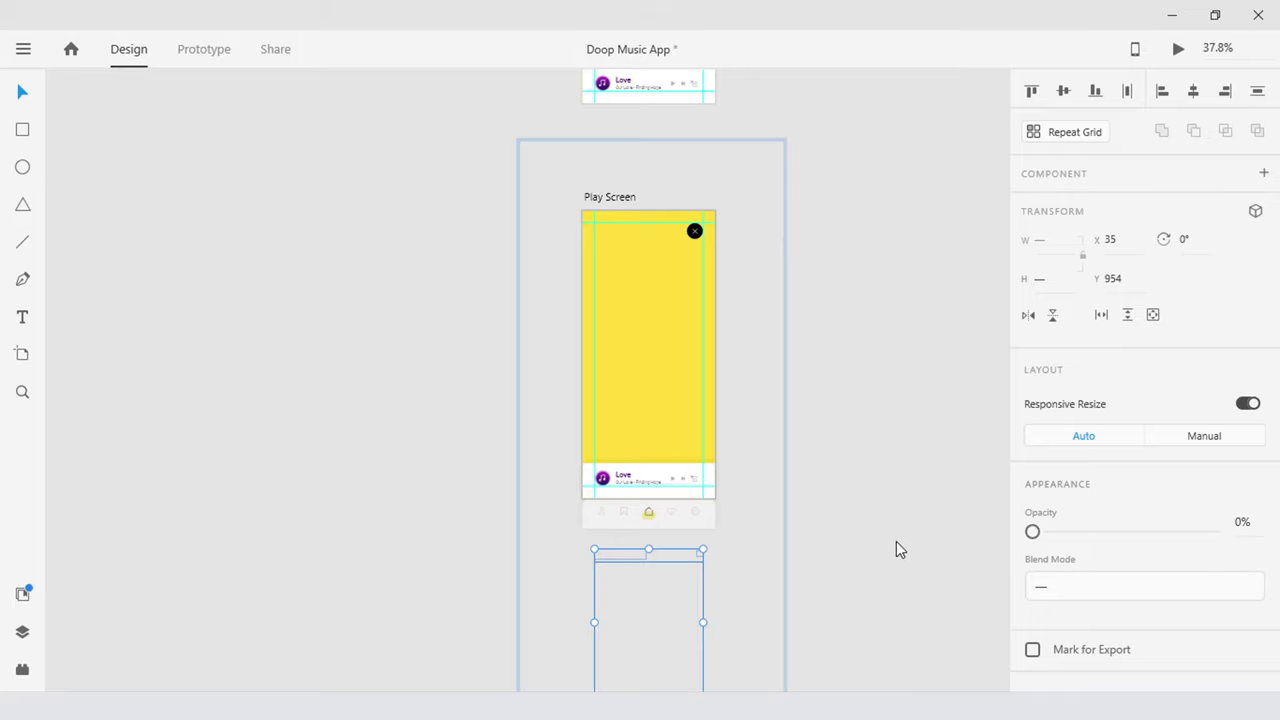
pyautogui.click(846, 551)
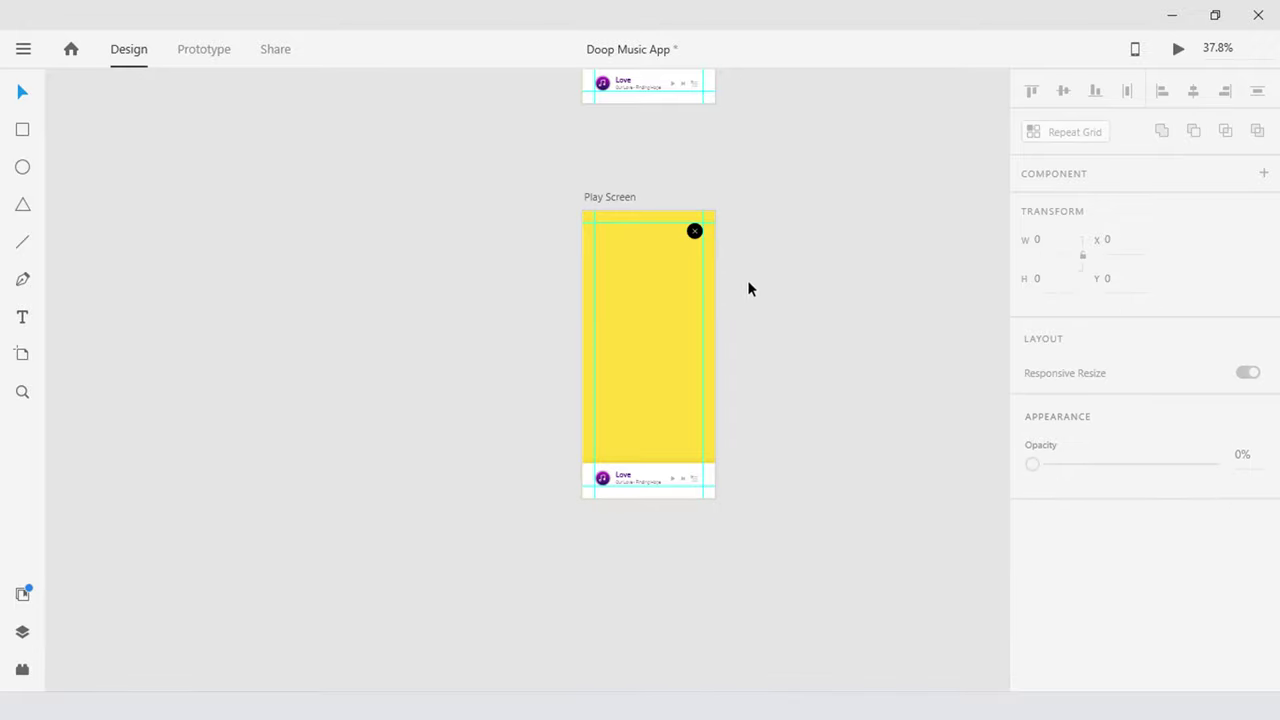
# Zoom to fit the Play Screen artboard and save the document
pyautogui.click(630, 199)
pyautogui.hotkey('ctrl', '3')
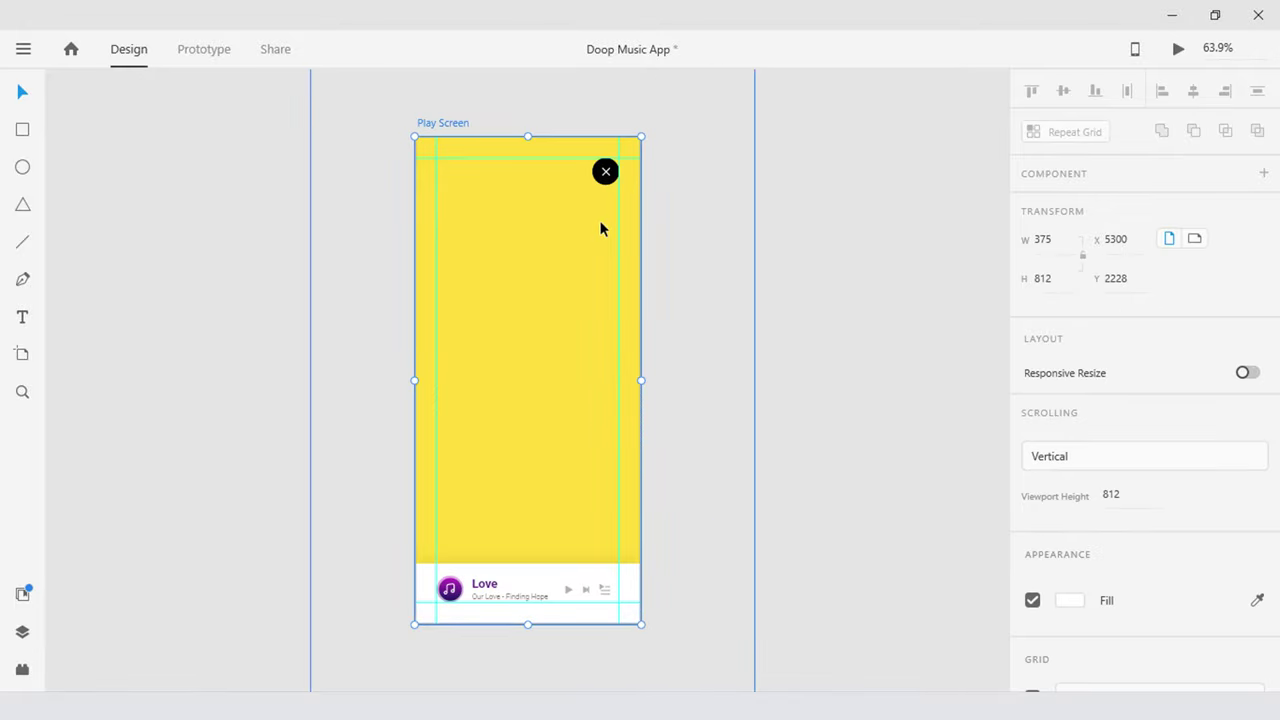
pyautogui.click(752, 314)
pyautogui.hotkey('ctrl', 's')
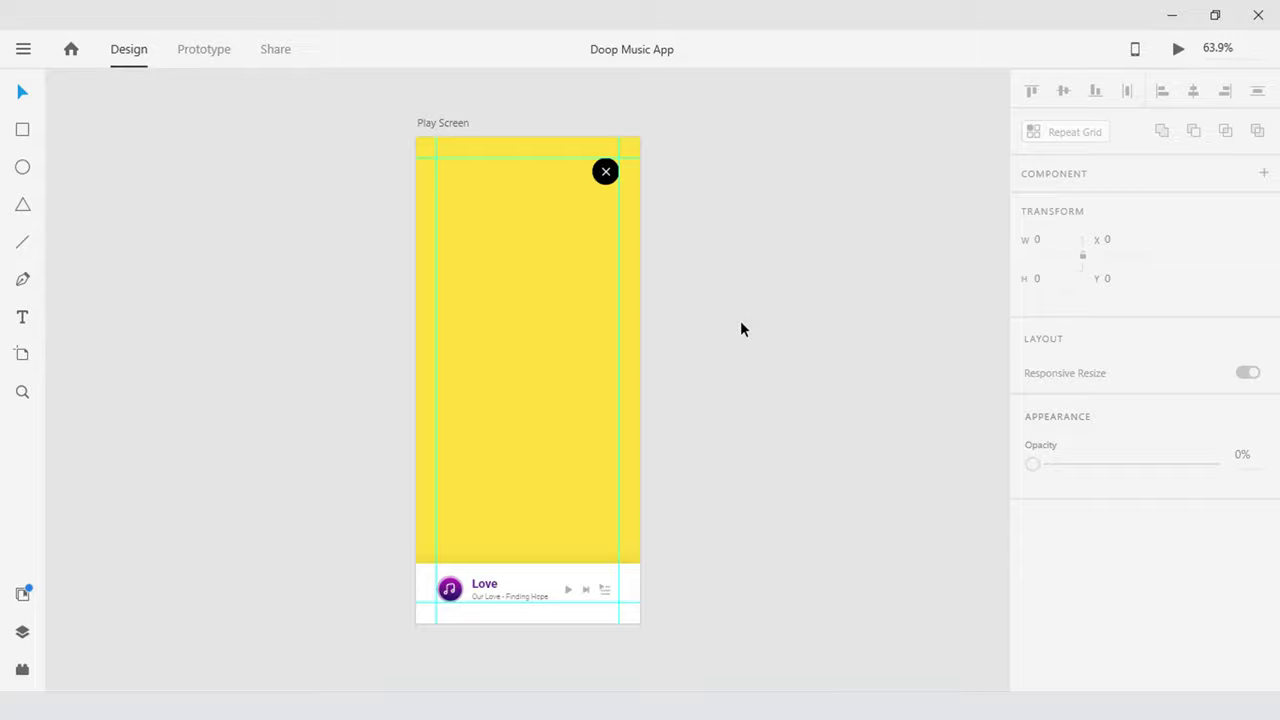
# Find Rectangle 31, the player bar background, in the Layers panel and try stretching it; the stretch is undone
pyautogui.click(583, 342)
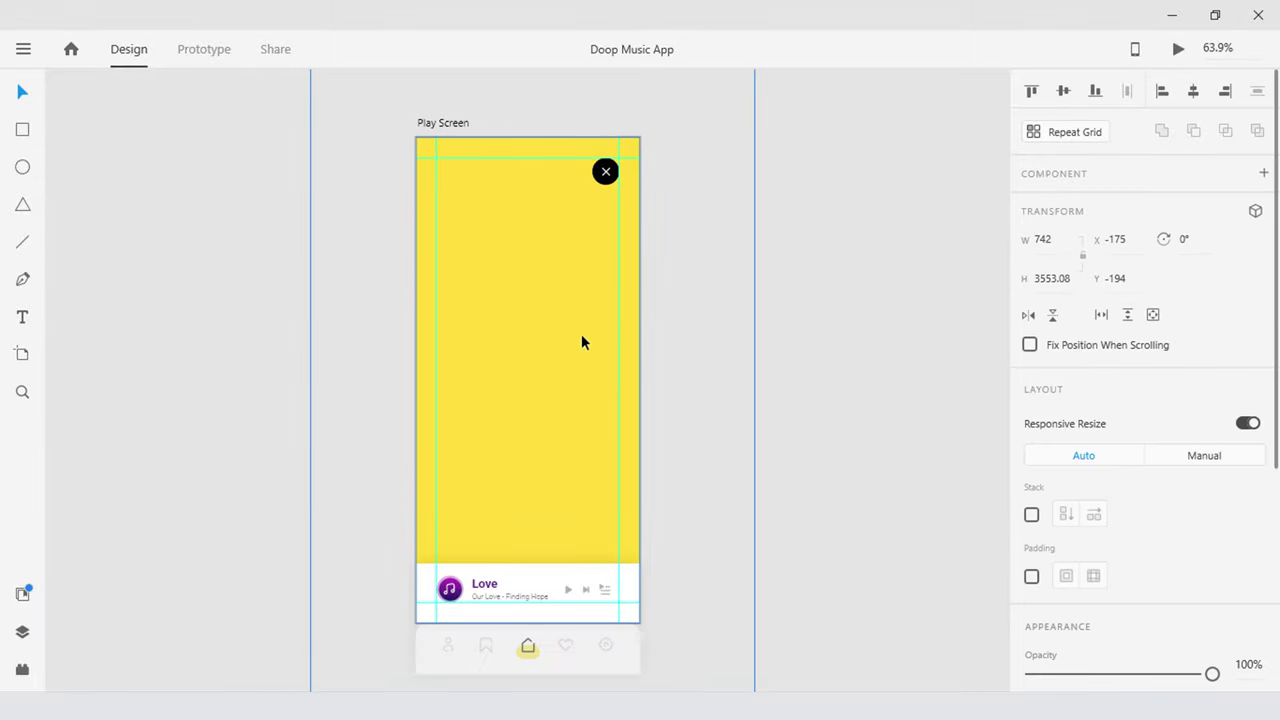
pyautogui.hotkey('ctrl', 'y')
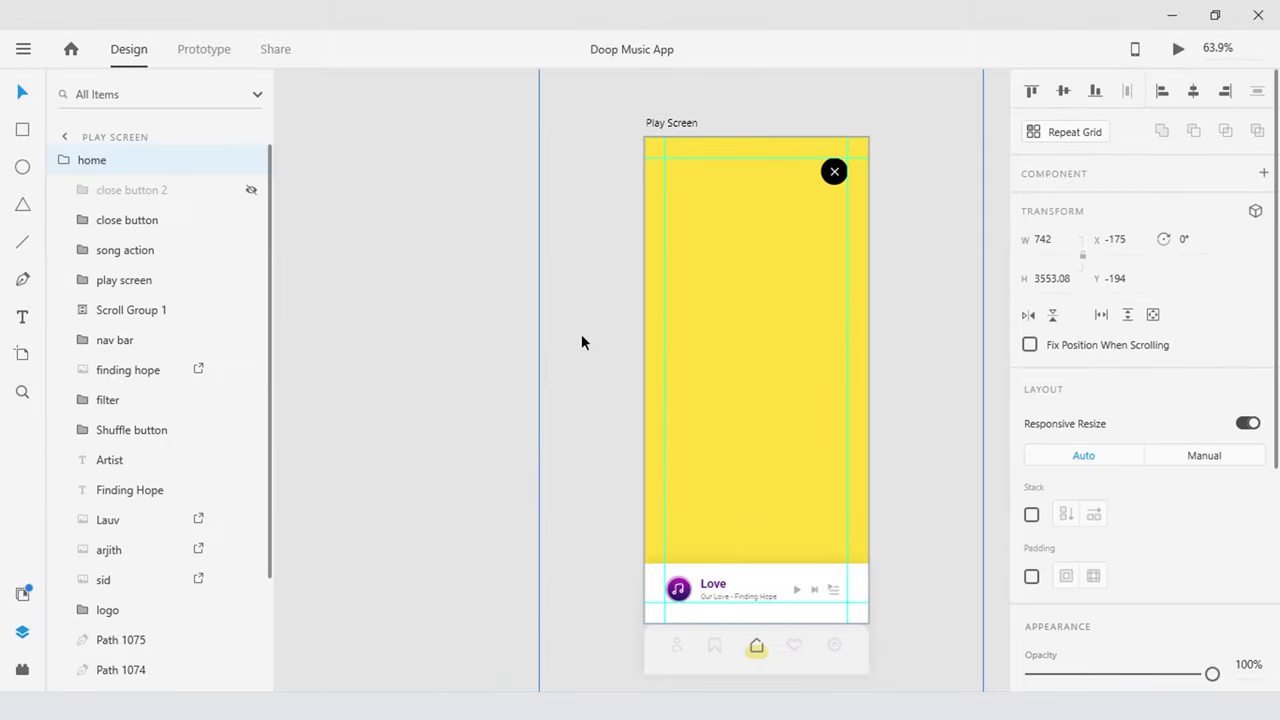
pyautogui.click(149, 251)
pyautogui.click(137, 277)
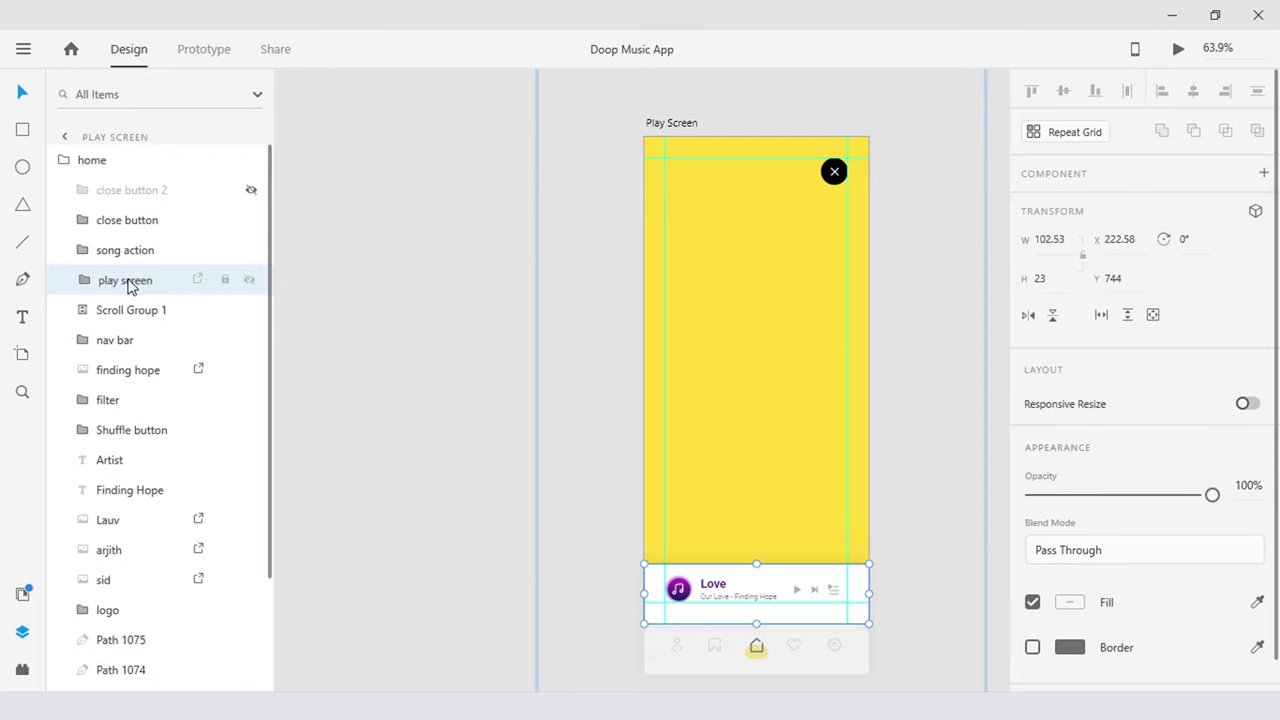
pyautogui.click(82, 281)
pyautogui.click(149, 400)
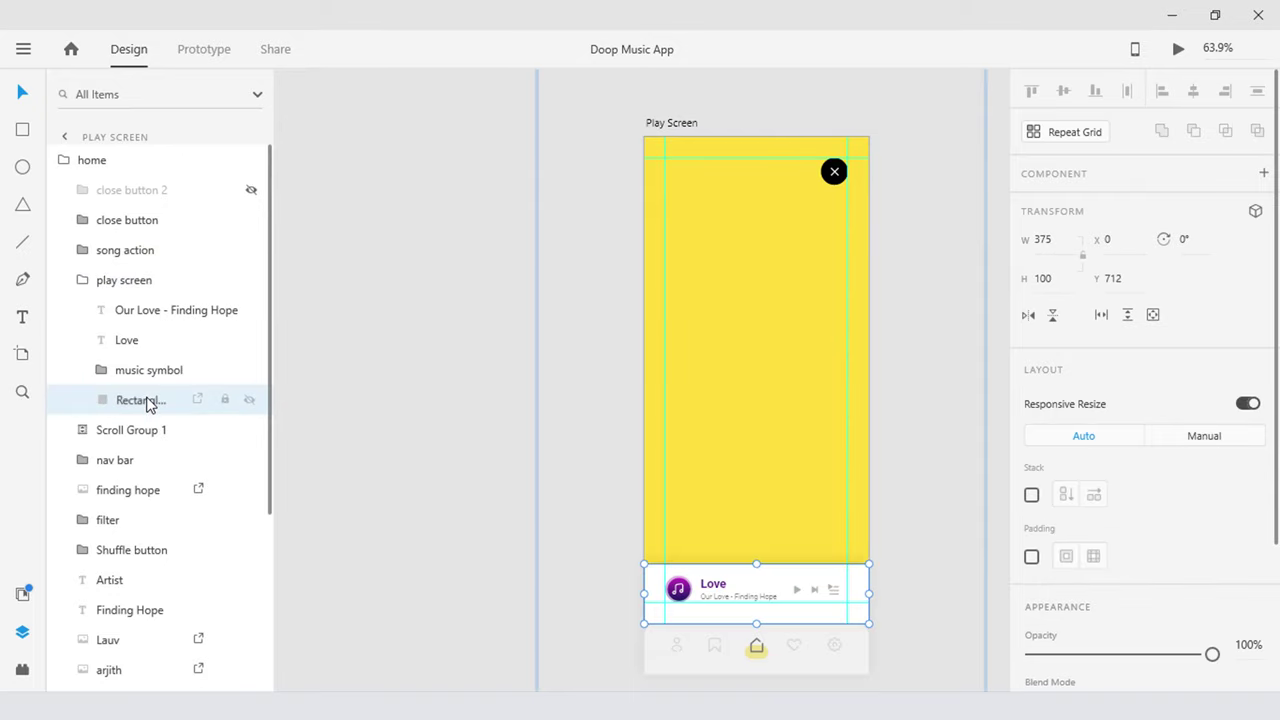
pyautogui.moveTo(757, 564); pyautogui.dragTo(756, 137)
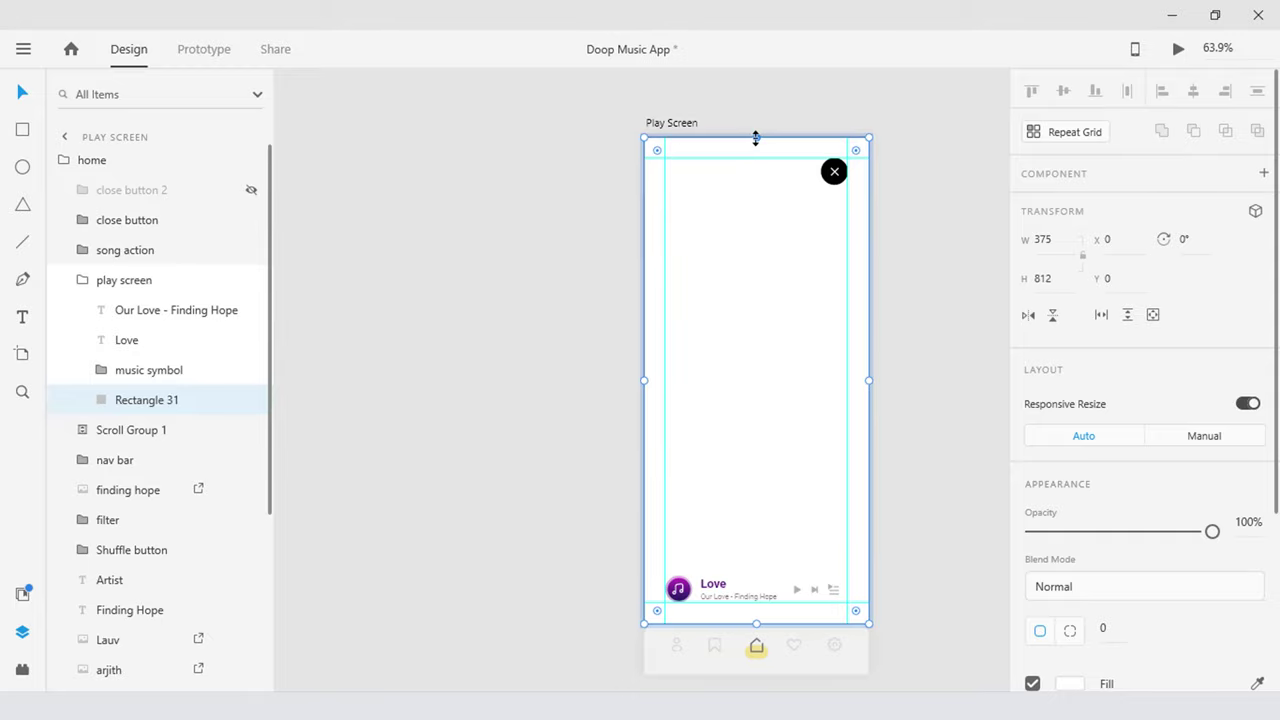
pyautogui.hotkey('ctrl', 'y')
pyautogui.click(897, 302)
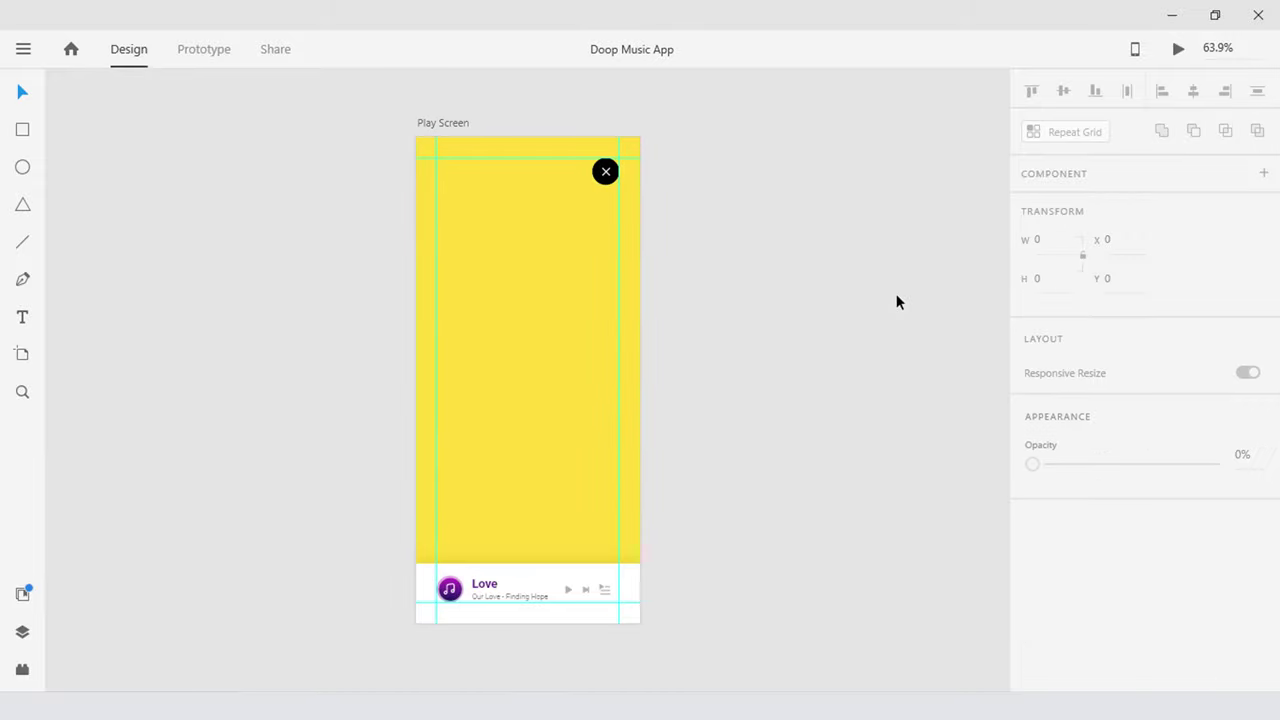
# Stretch the mini-player's white background up to the artboard top (H 812, Y 0)
pyautogui.click(574, 577)
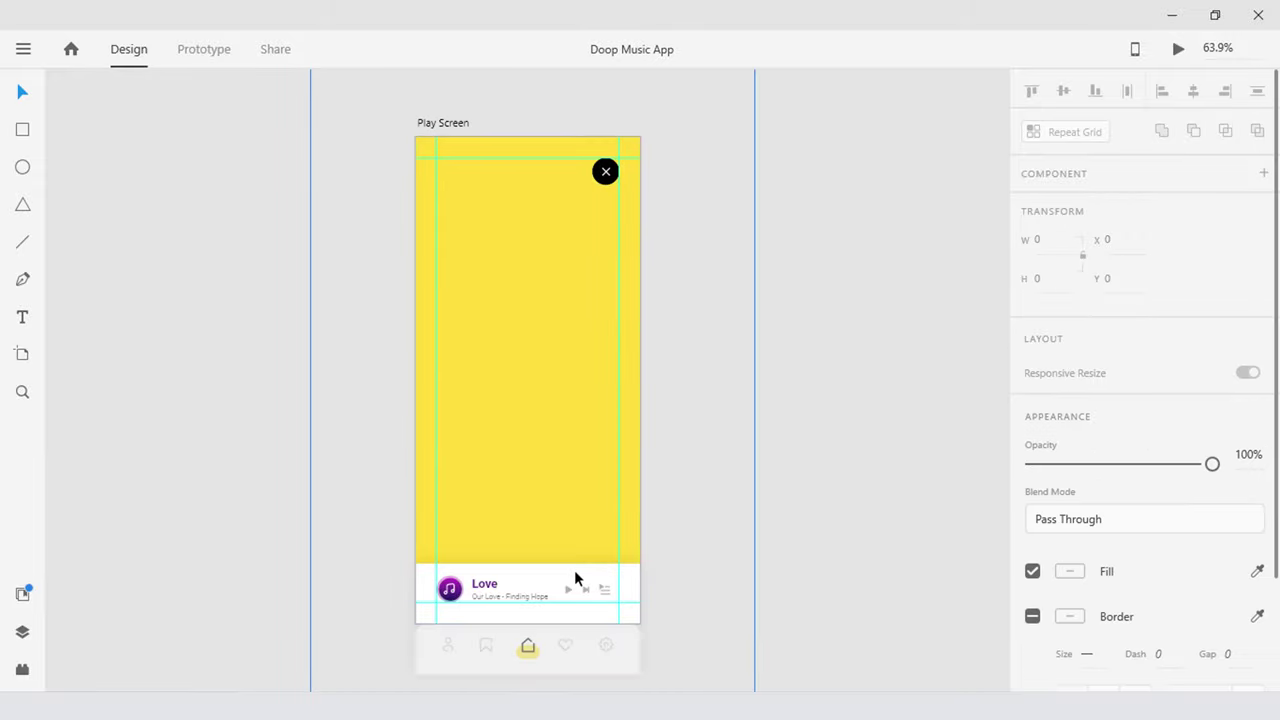
pyautogui.doubleClick(556, 580)
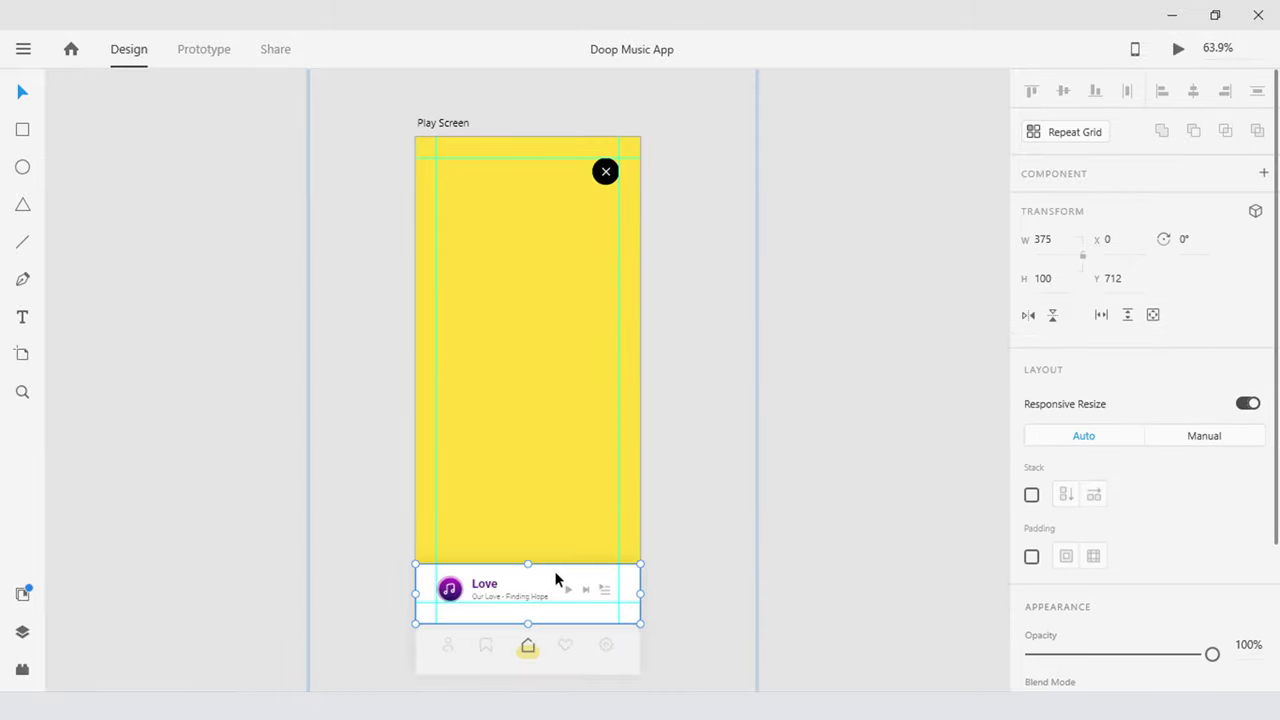
pyautogui.doubleClick(558, 580)
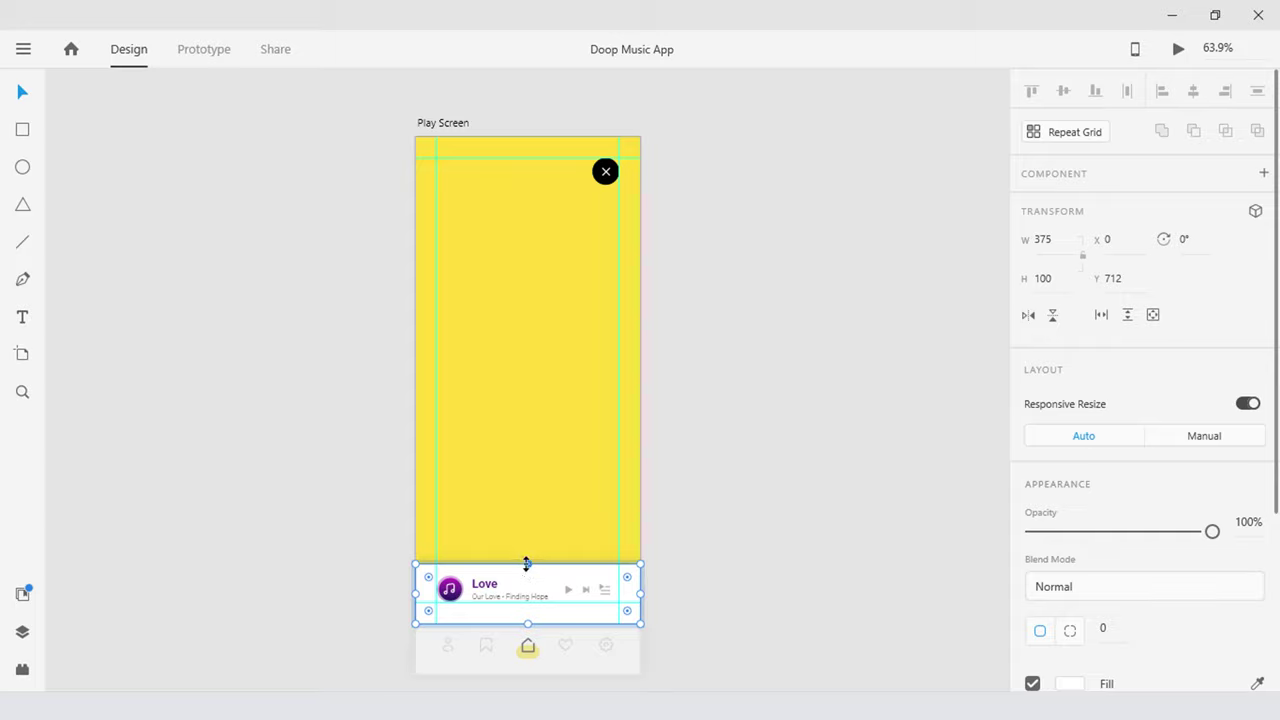
pyautogui.moveTo(527, 564); pyautogui.dragTo(534, 140)
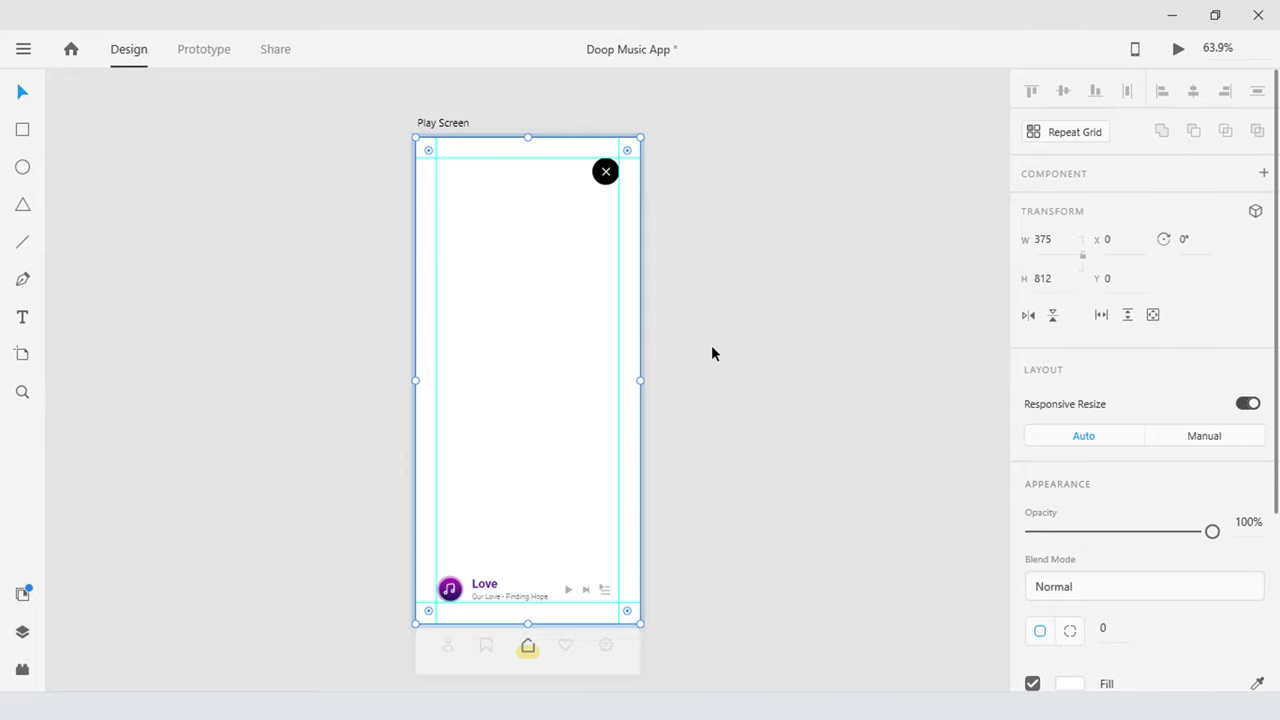
# Move the music icon, Love title and subtitle to the top-left of Play Screen
pyautogui.moveTo(372, 512); pyautogui.dragTo(557, 619)
pyautogui.moveTo(473, 591); pyautogui.dragTo(473, 174)
pyautogui.click(586, 317)
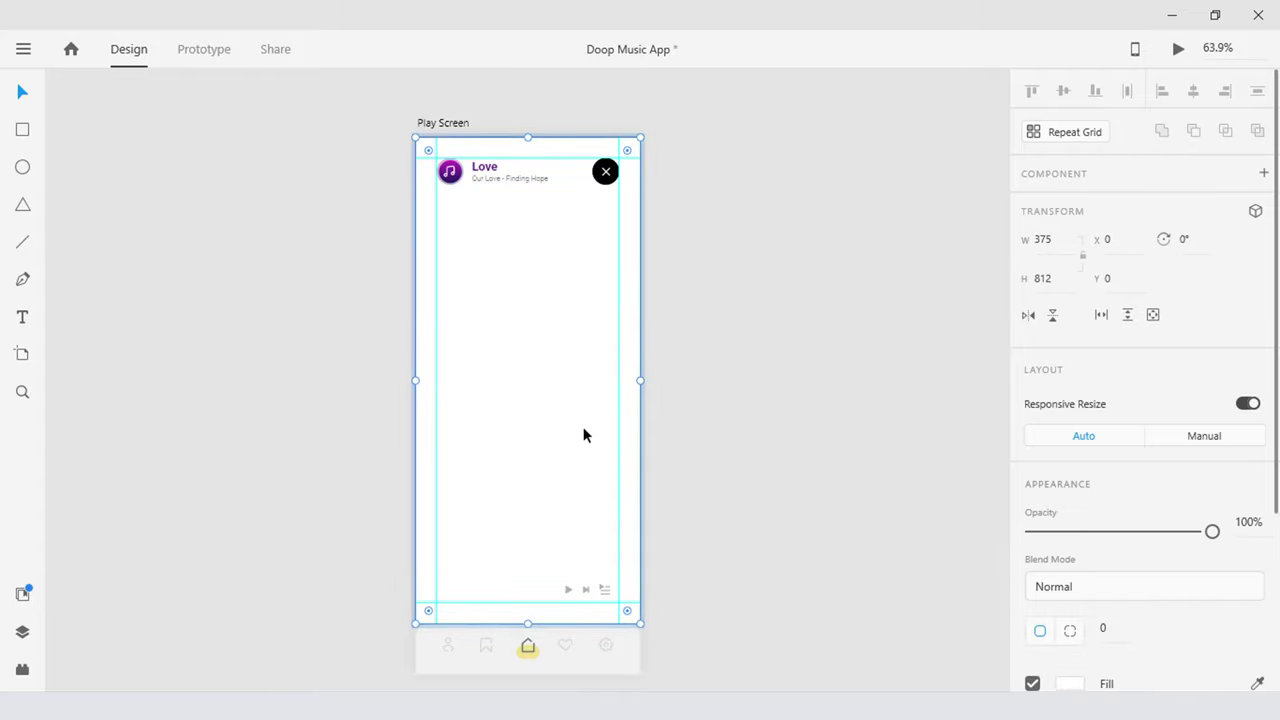
# Draw a 285 × 396 rectangle centred below the song info
pyautogui.click(22, 130)
pyautogui.moveTo(437, 211)
pyautogui.mouseDown()
pyautogui.moveTo(500, 266)
pyautogui.moveTo(614, 423)
pyautogui.moveTo(619, 412)
pyautogui.mouseUp()
pyautogui.click(1050, 240)
pyautogui.write('285')
pyautogui.click(1058, 282)
pyautogui.write('396')
pyautogui.press('Return')
pyautogui.moveTo(543, 266); pyautogui.dragTo(551, 269)
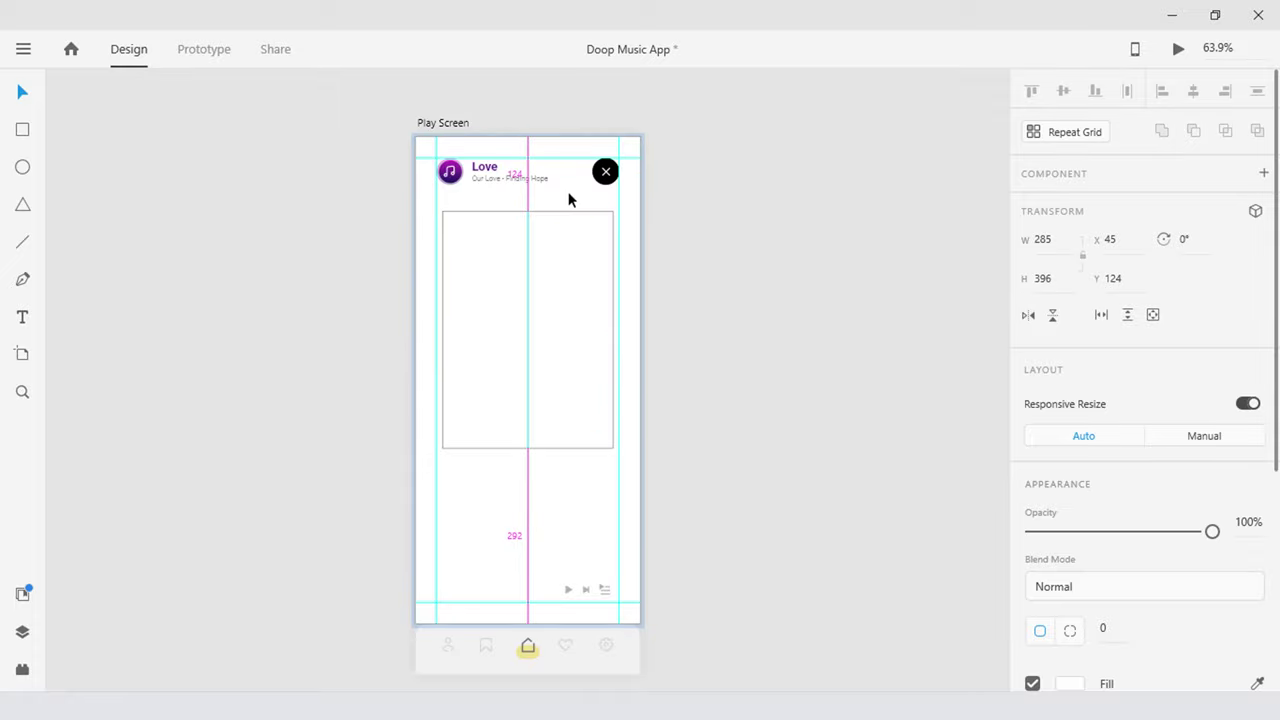
# Give the rectangle an 11 corner radius and remove its border
pyautogui.scroll(-3, 1100, 330)
pyautogui.click(1106, 350)
pyautogui.write('8')
pyautogui.press('Return')
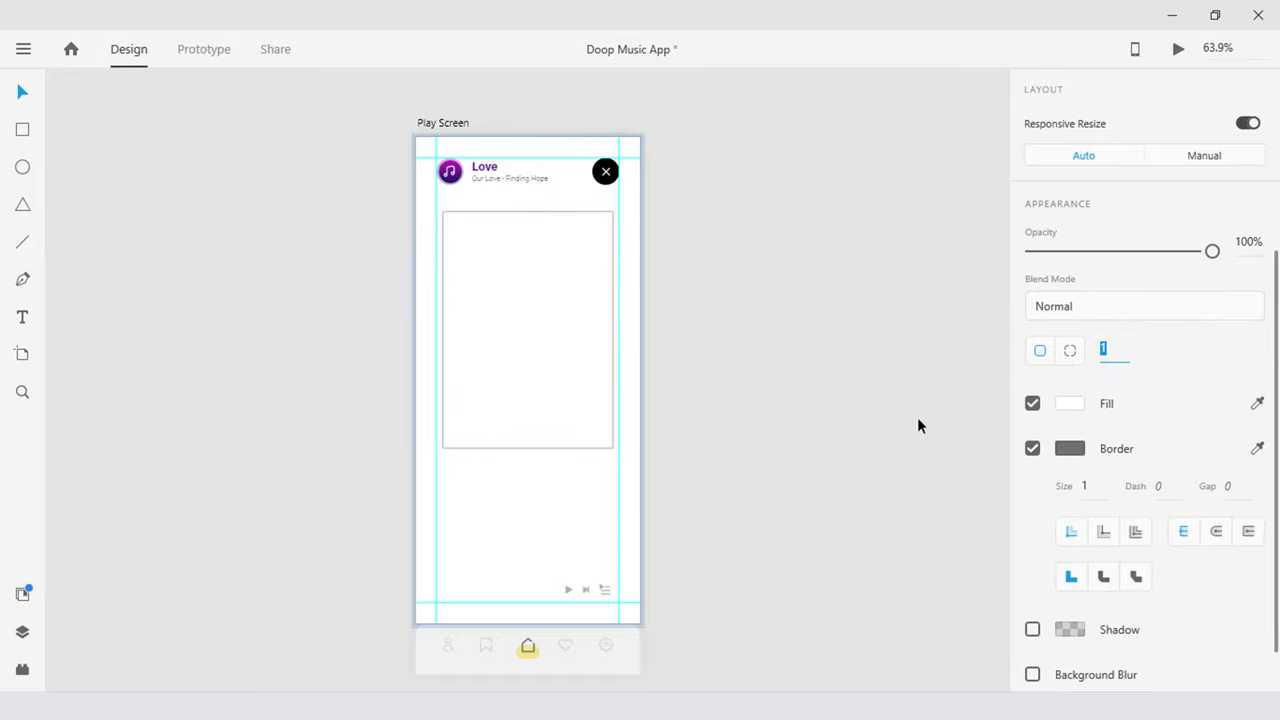
pyautogui.press('Down')
pyautogui.press('Return')
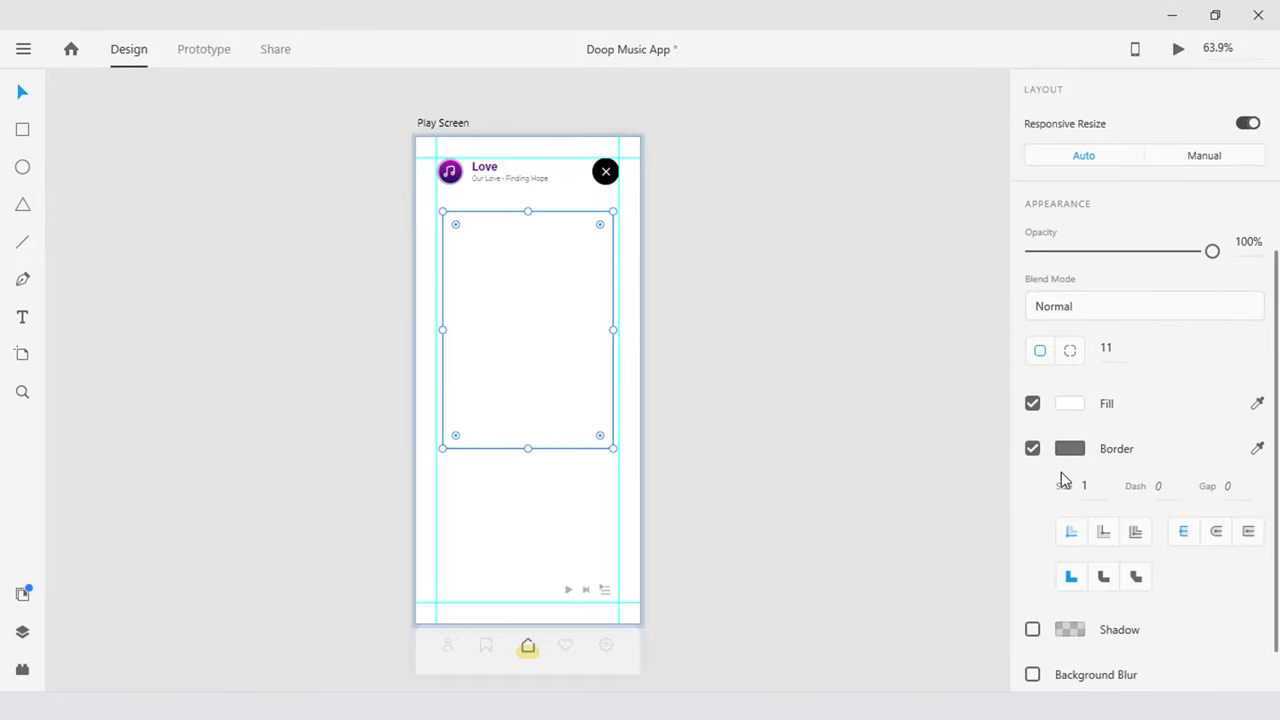
pyautogui.click(1032, 448)
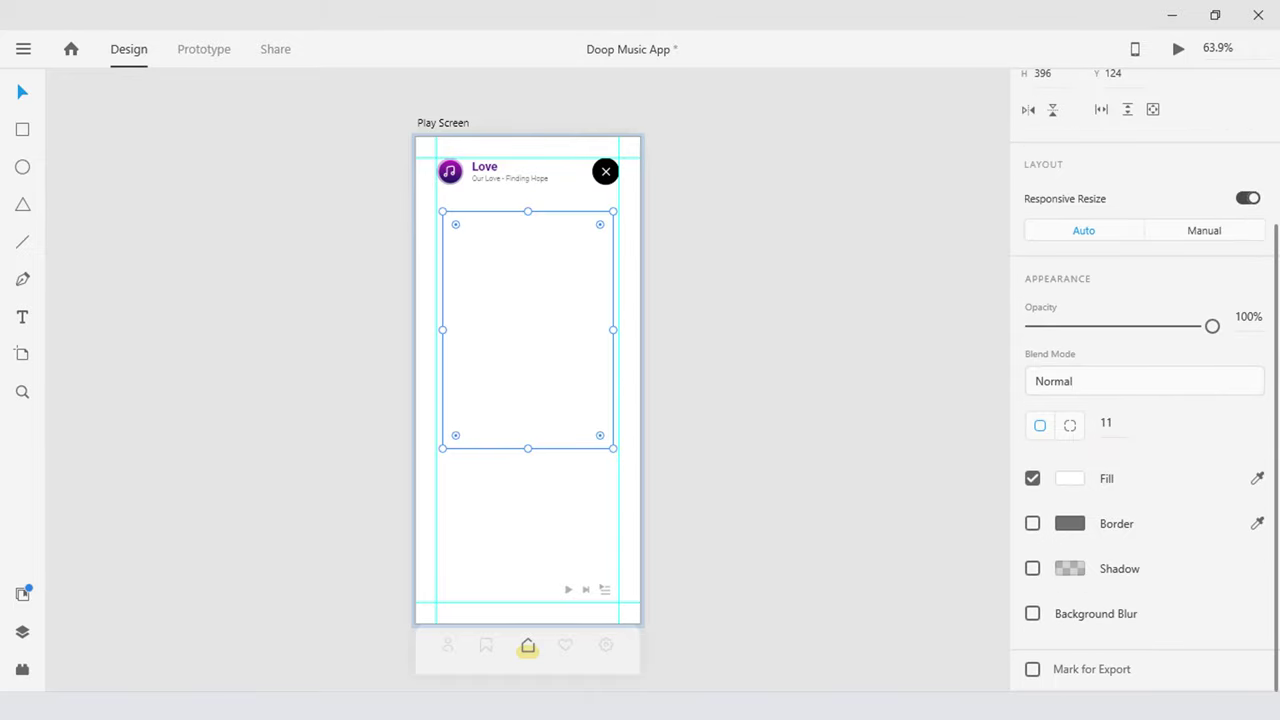
# Fill the rounded rectangle with the love cover image
pyautogui.moveTo(200, 712)
pyautogui.click(300, 640)
pyautogui.moveTo(312, 262); pyautogui.dragTo(529, 349)
pyautogui.click(657, 420)
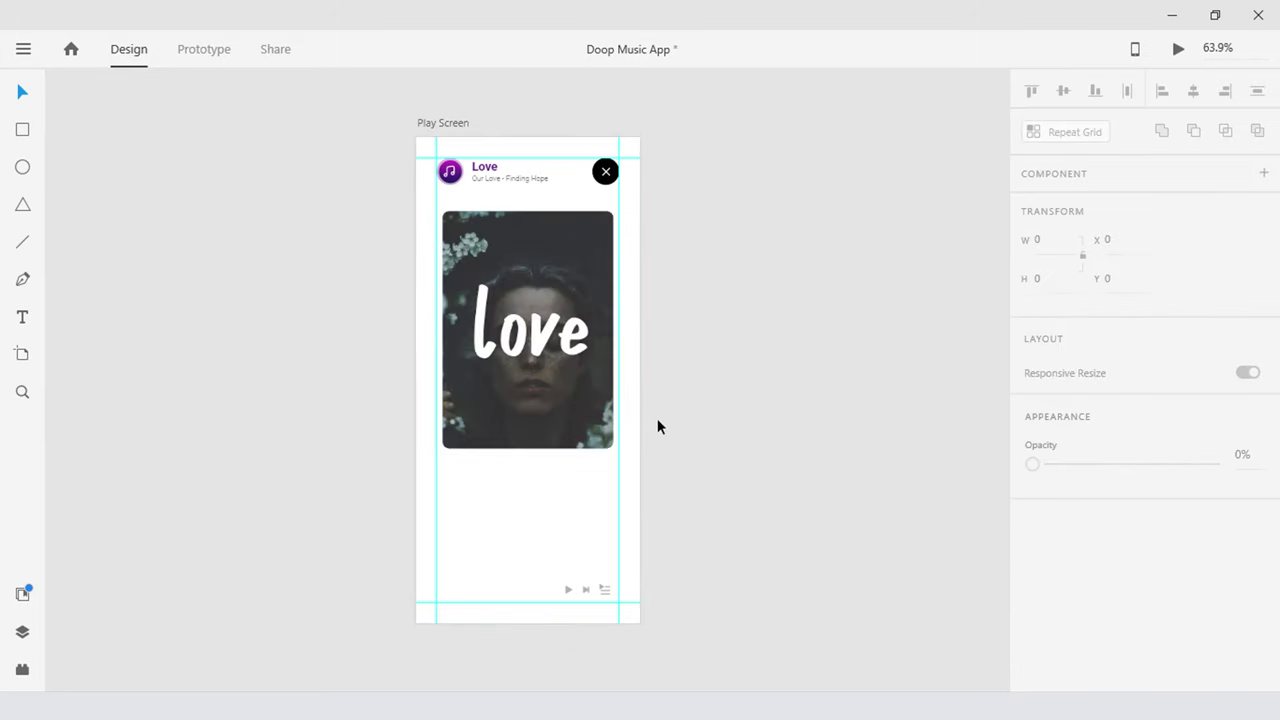
pyautogui.scroll(5, 657, 418)
pyautogui.click(516, 383)
pyautogui.click(506, 464)
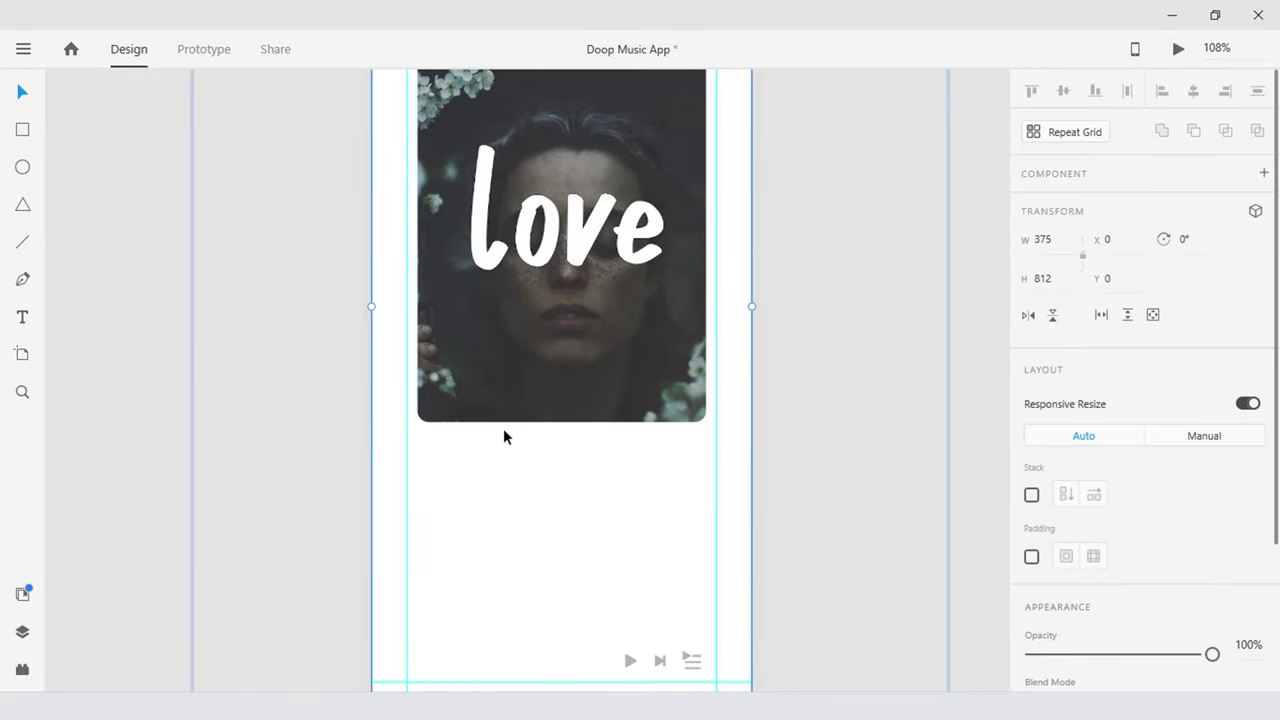
pyautogui.click(505, 417)
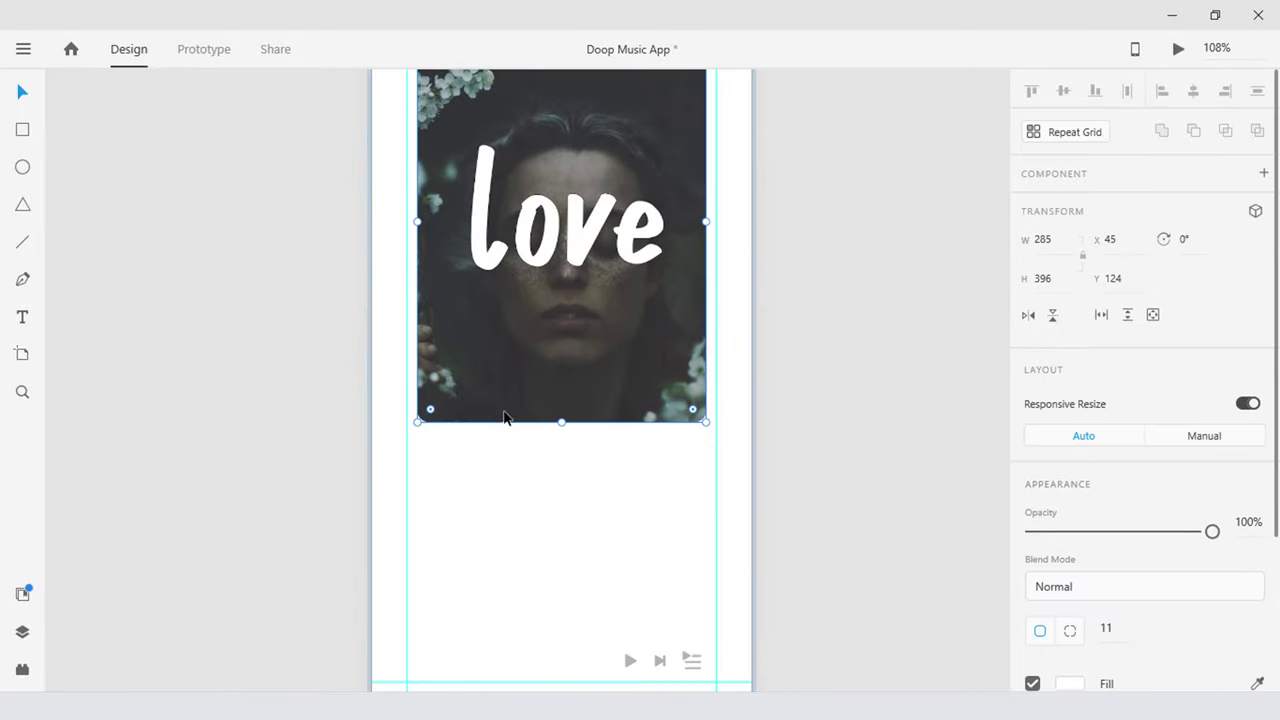
# Draw a light grey progress track below the cover with size 2 and 50% opacity
pyautogui.click(23, 245)
pyautogui.moveTo(408, 471); pyautogui.dragTo(716, 472)
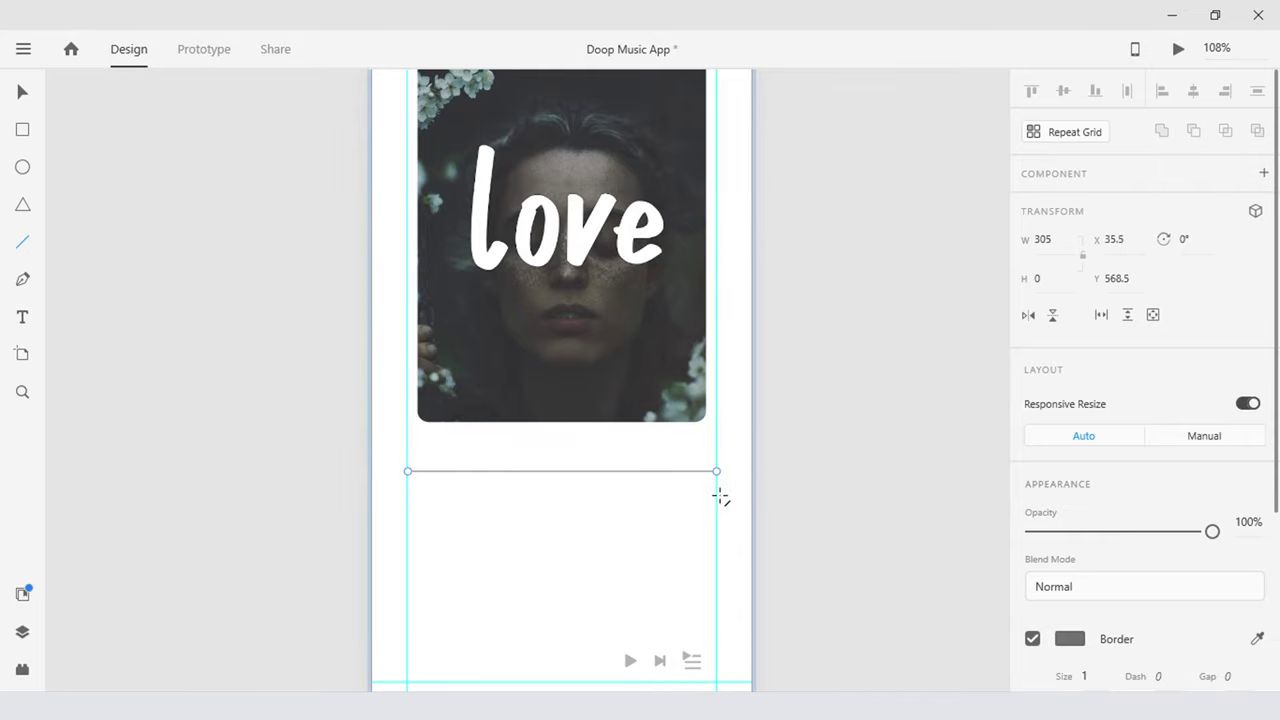
pyautogui.scroll(-5, 1023, 506)
pyautogui.click(1083, 425)
pyautogui.write('2')
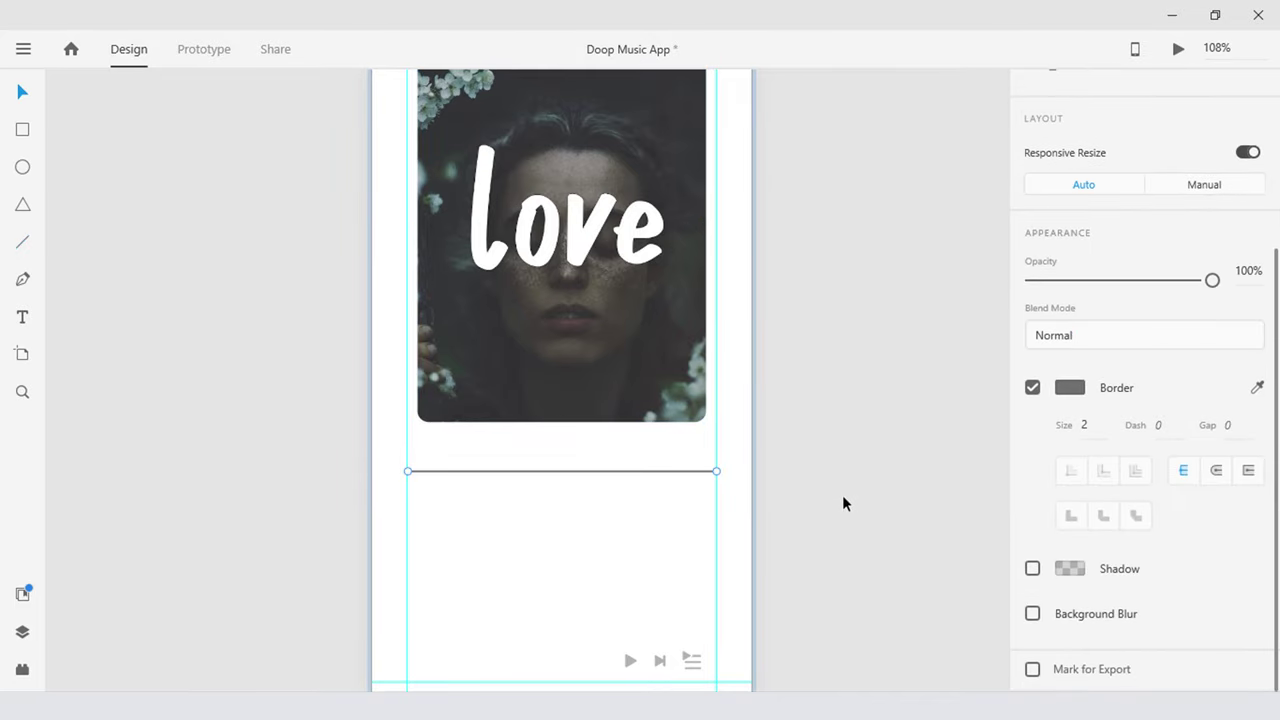
pyautogui.hotkey('ctrl', 'shift', 'y')
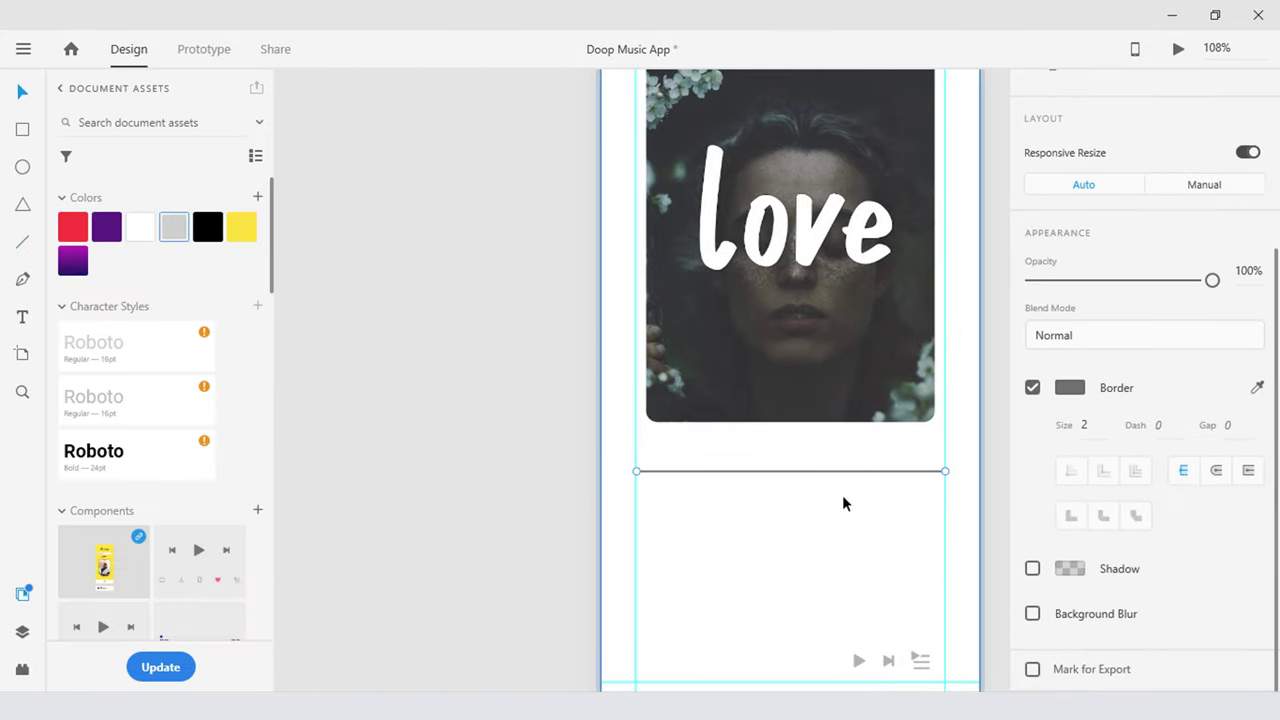
pyautogui.click(1257, 387)
pyautogui.click(174, 227)
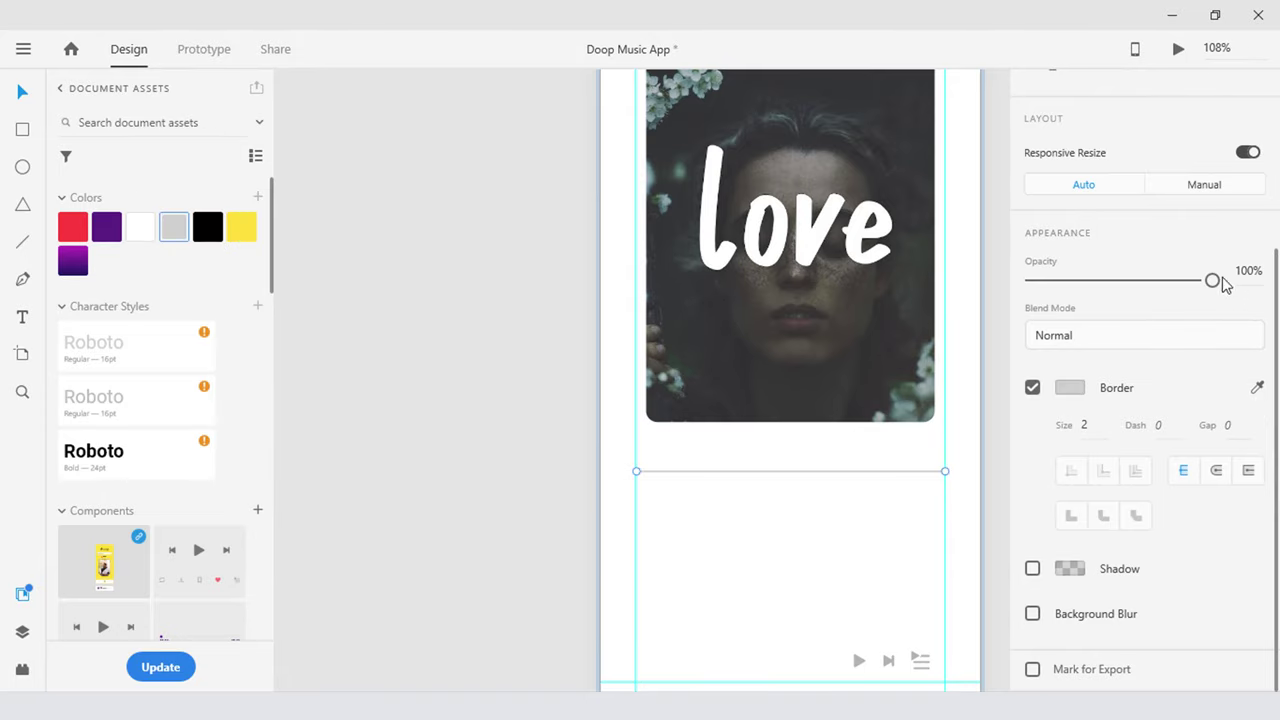
pyautogui.moveTo(1212, 280); pyautogui.dragTo(1122, 280)
# Add a short purple size-2 line at the track's left end as the played portion
pyautogui.press('l')
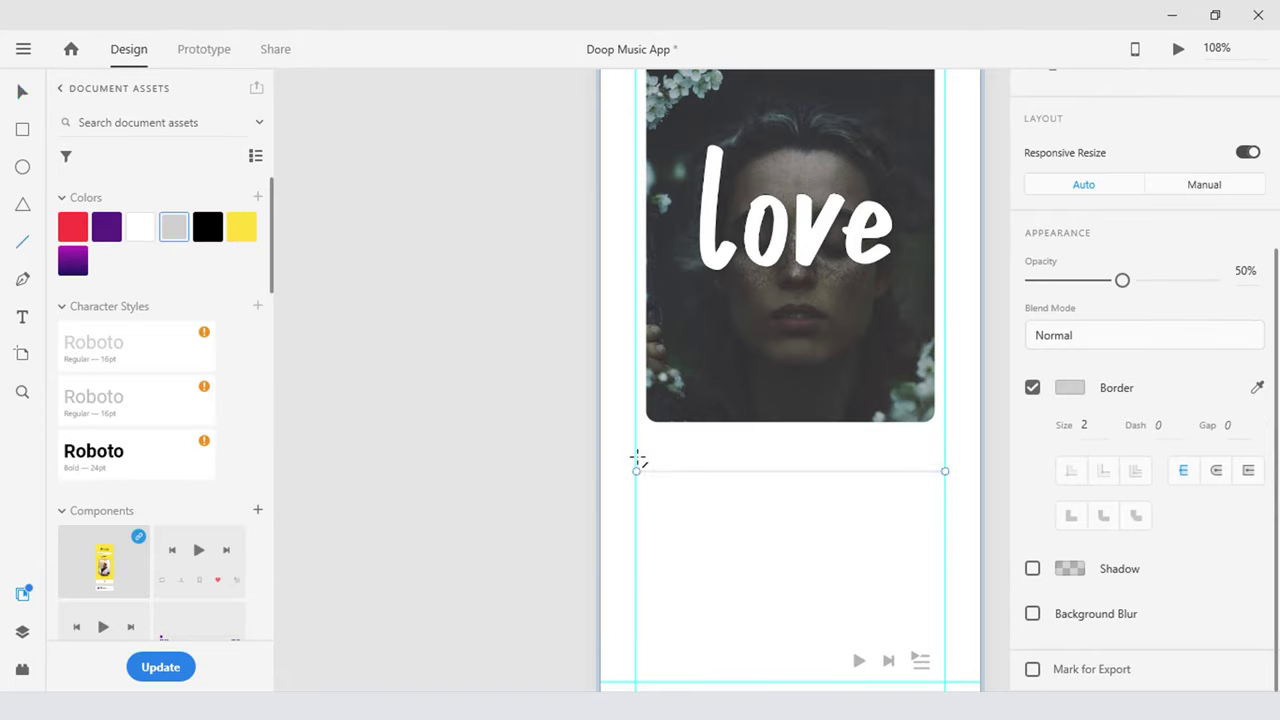
pyautogui.click(645, 460)
pyautogui.moveTo(650, 459); pyautogui.dragTo(636, 459)
pyautogui.click(1085, 425)
pyautogui.write('2')
pyautogui.click(107, 227)
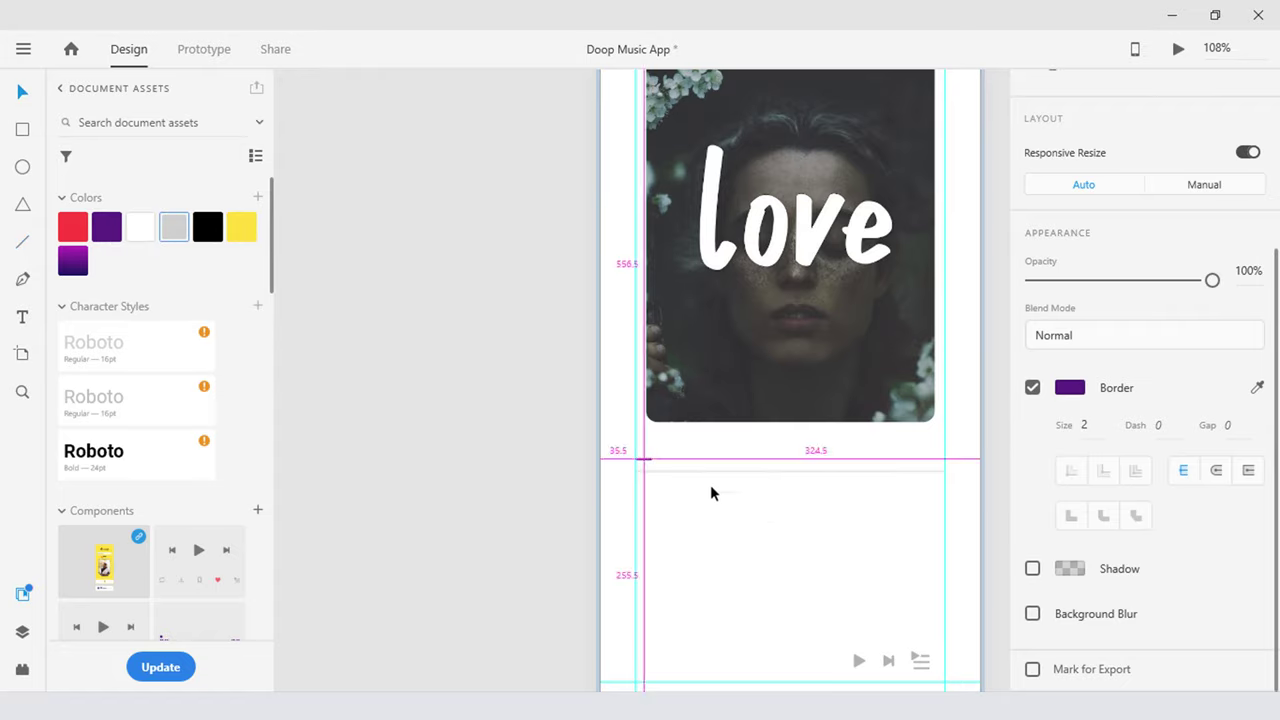
pyautogui.scroll(5, 697, 464)
pyautogui.moveTo(493, 391); pyautogui.dragTo(523, 446)
# Add a 14 × 14 circle knob on the track with a white border and purple fill
pyautogui.click(22, 167)
pyautogui.moveTo(506, 387); pyautogui.dragTo(572, 452)
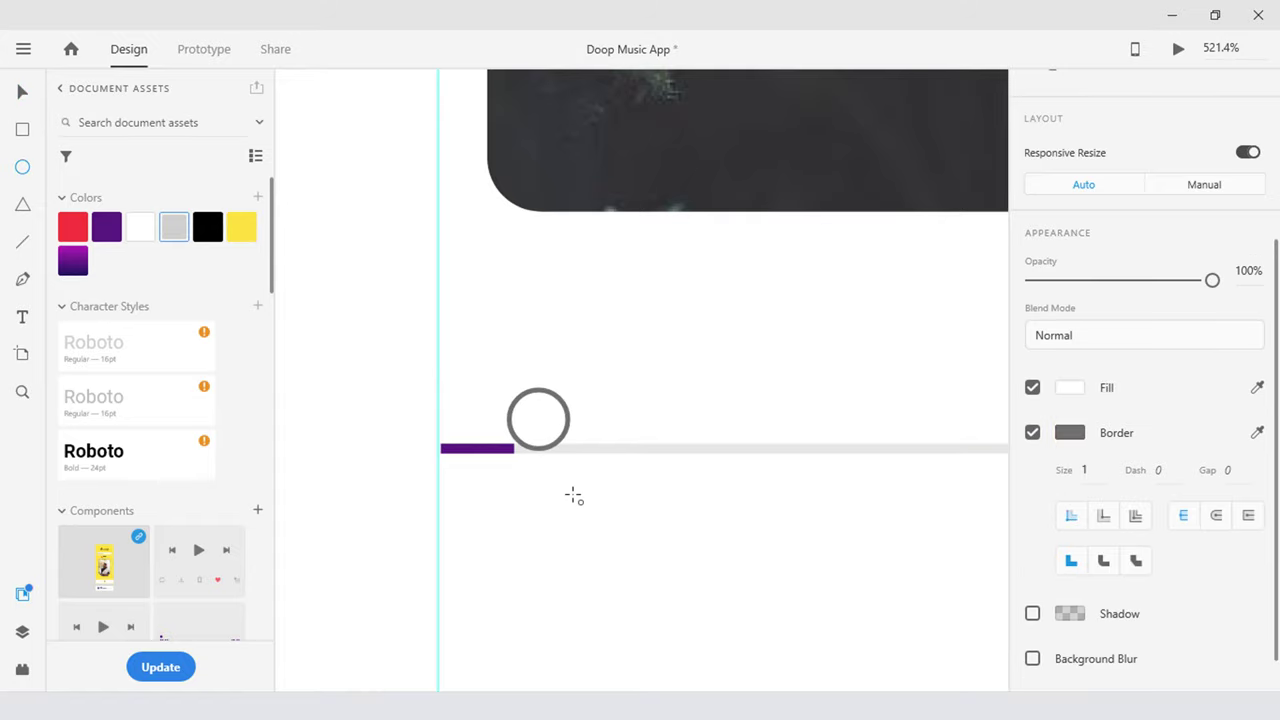
pyautogui.click(1050, 243)
pyautogui.write('14')
pyautogui.press('Return')
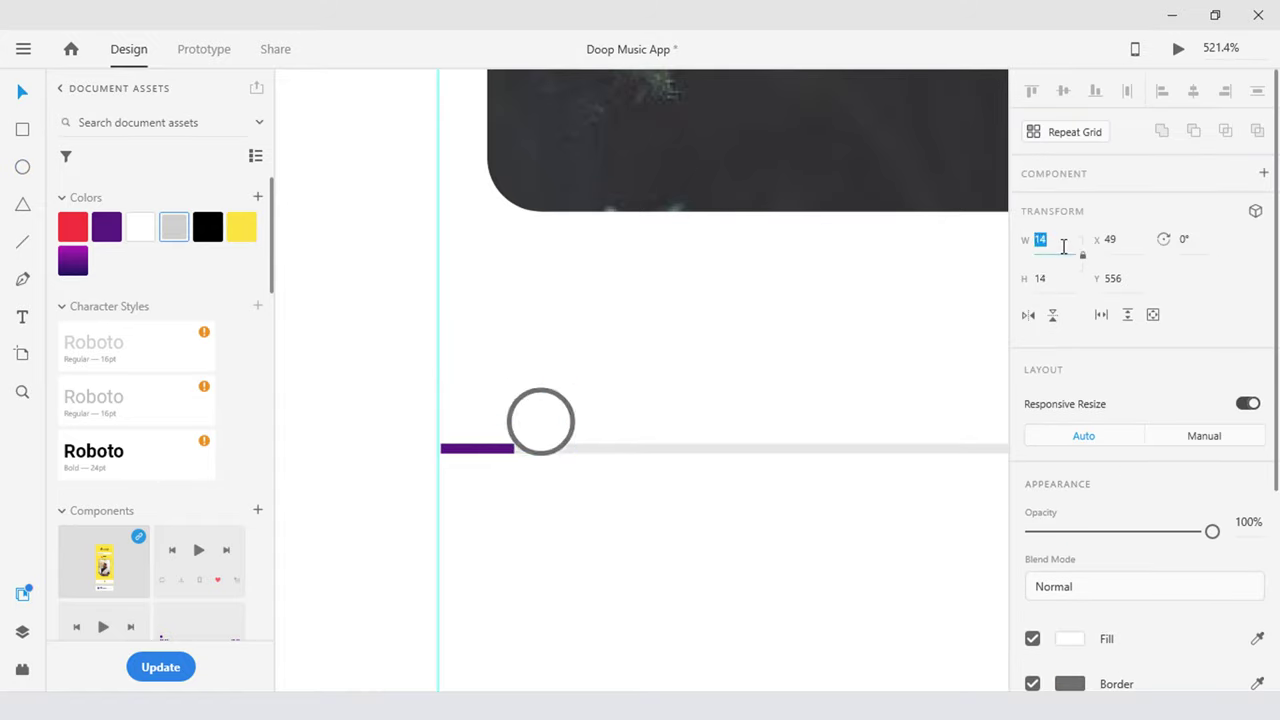
pyautogui.moveTo(566, 432); pyautogui.dragTo(525, 453)
pyautogui.scroll(-2, 1249, 514)
pyautogui.click(1087, 534)
pyautogui.press('Up')
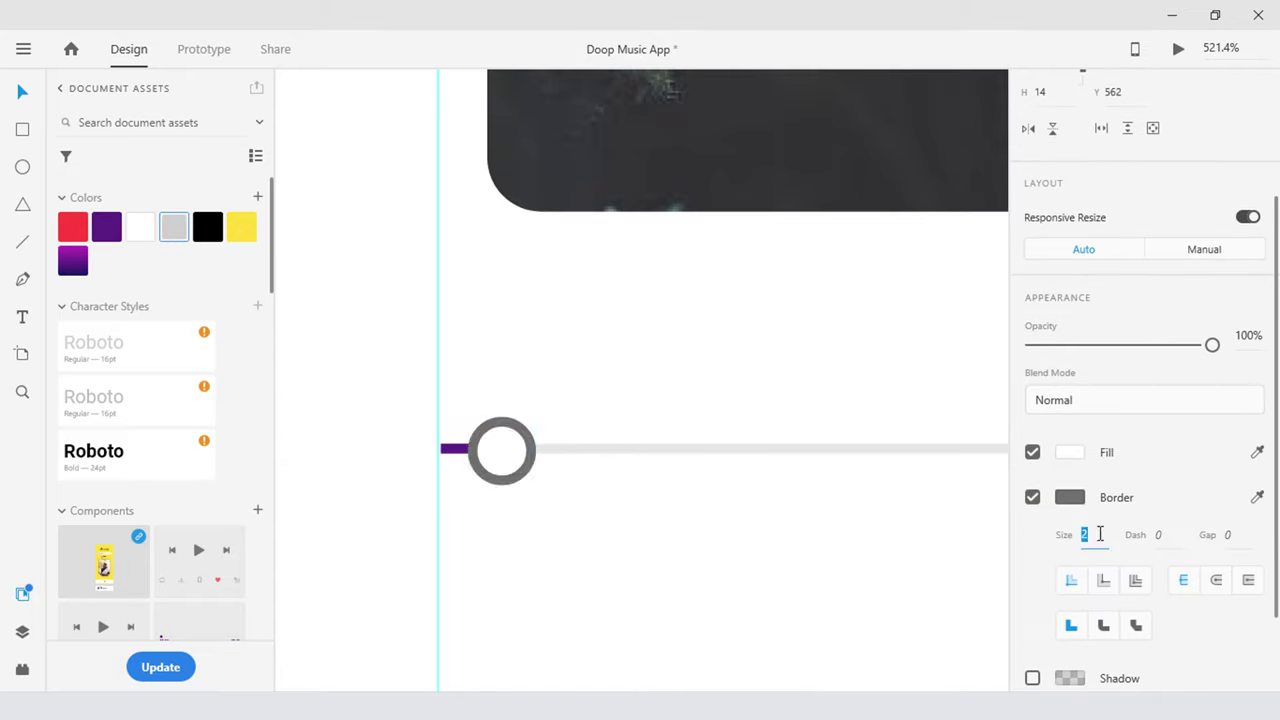
pyautogui.click(1257, 497)
pyautogui.click(1084, 452)
pyautogui.click(1257, 453)
pyautogui.click(456, 449)
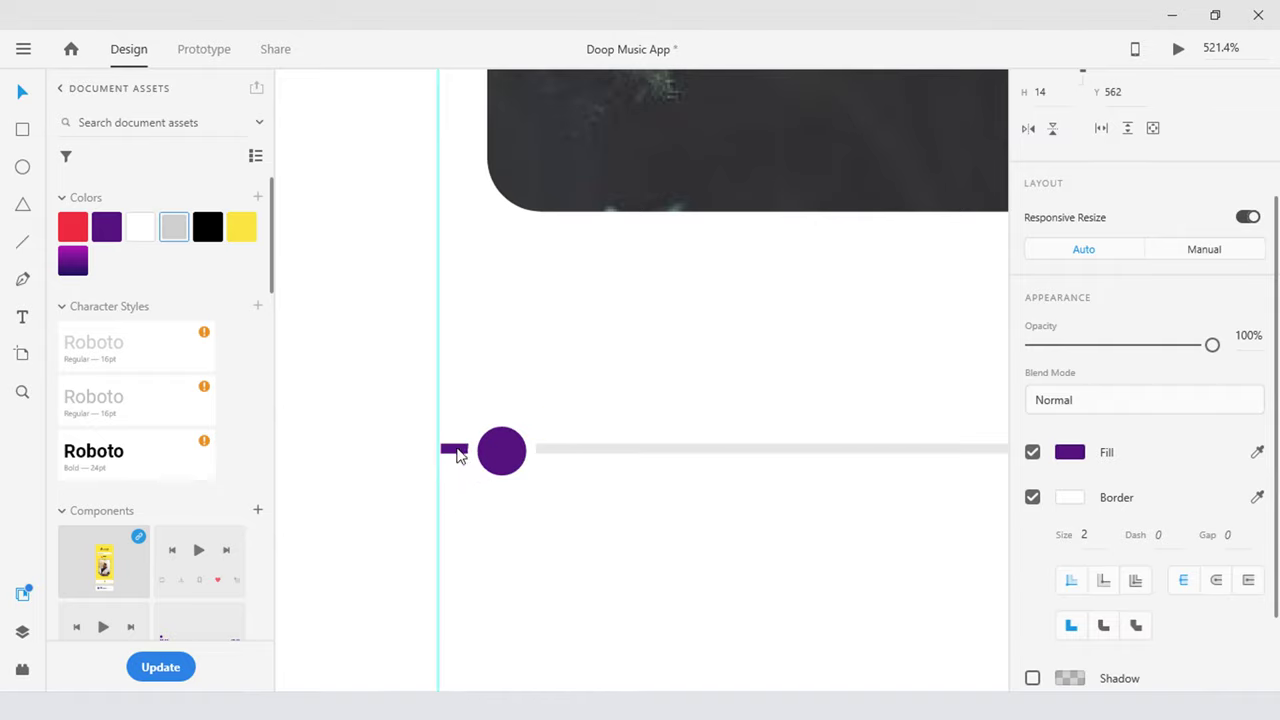
# Adjust the purple knob and progress line's positions along the track
pyautogui.moveTo(508, 463)
pyautogui.mouseDown()
pyautogui.moveTo(470, 461)
pyautogui.moveTo(469, 449)
pyautogui.moveTo(508, 478)
pyautogui.mouseUp()
pyautogui.click(508, 450)
pyautogui.click(465, 478)
pyautogui.scroll(-2, 539, 478)
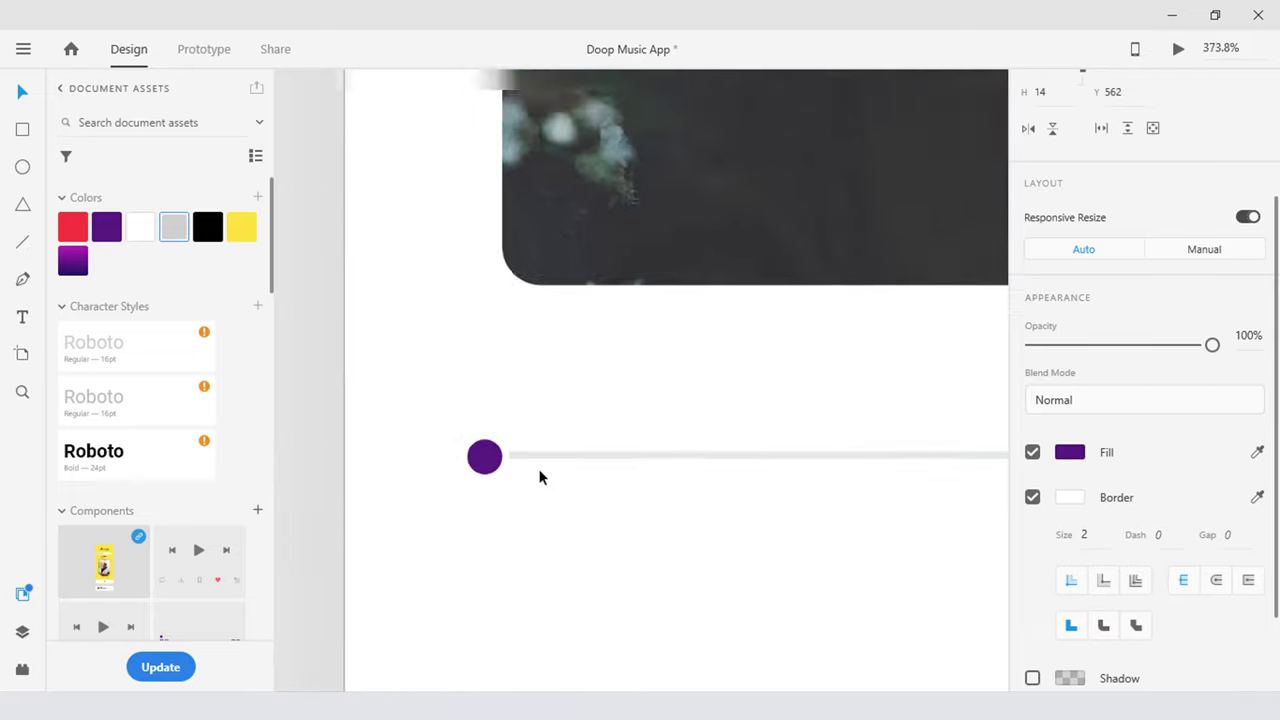
pyautogui.scroll(-2, 574, 417)
pyautogui.moveTo(589, 414); pyautogui.dragTo(560, 382)
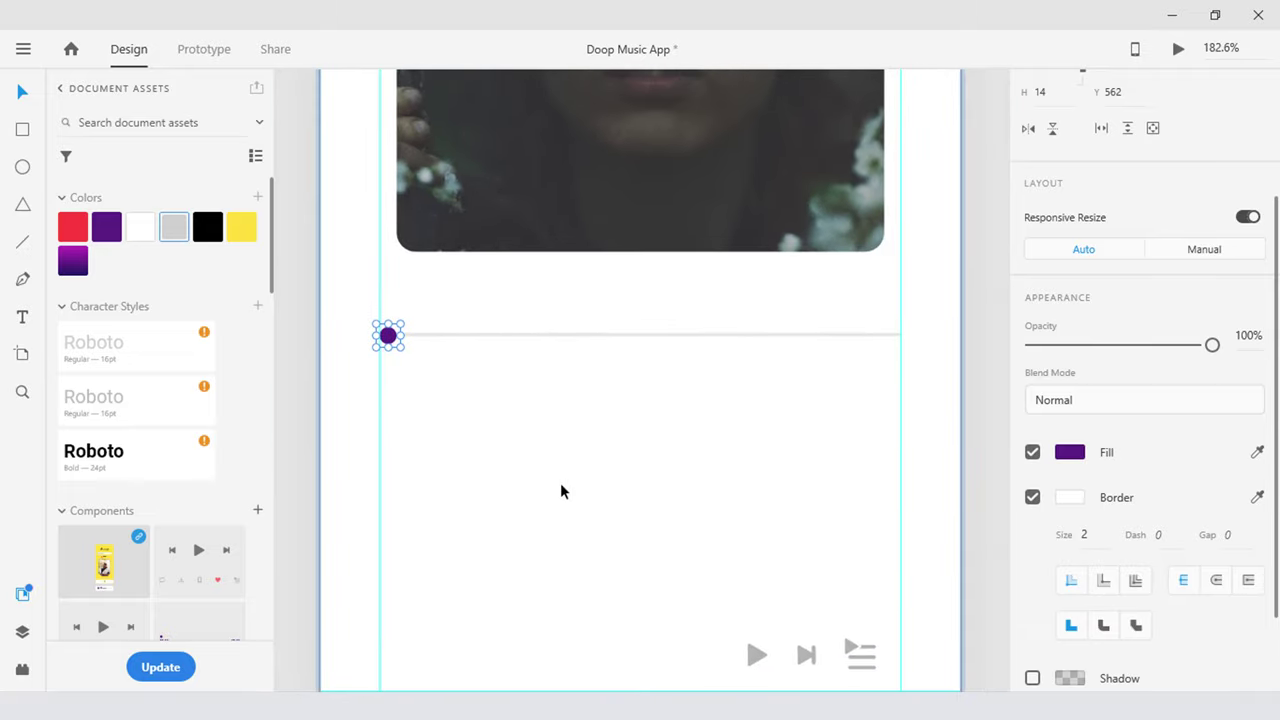
# Add a left-aligned 00:00 time label lined up under the track's start
pyautogui.press('t')
pyautogui.click(379, 370)
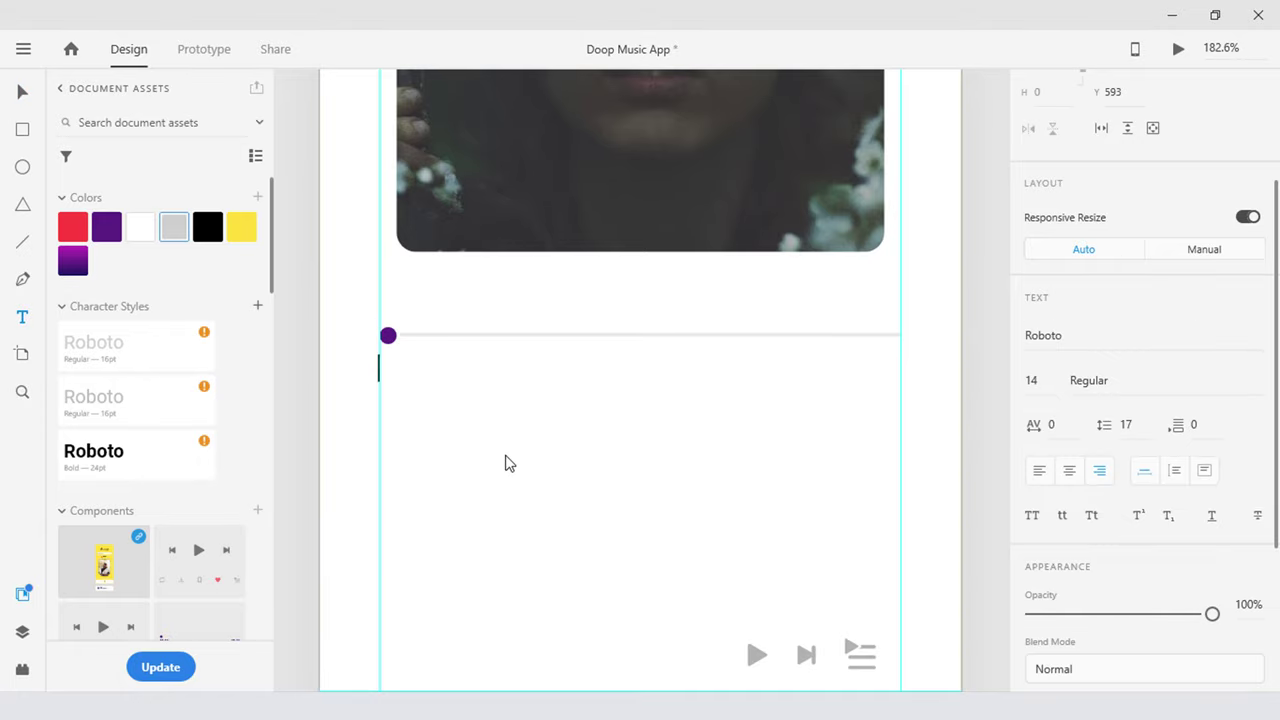
pyautogui.write('00:00')
pyautogui.press('Escape')
pyautogui.click(1039, 470)
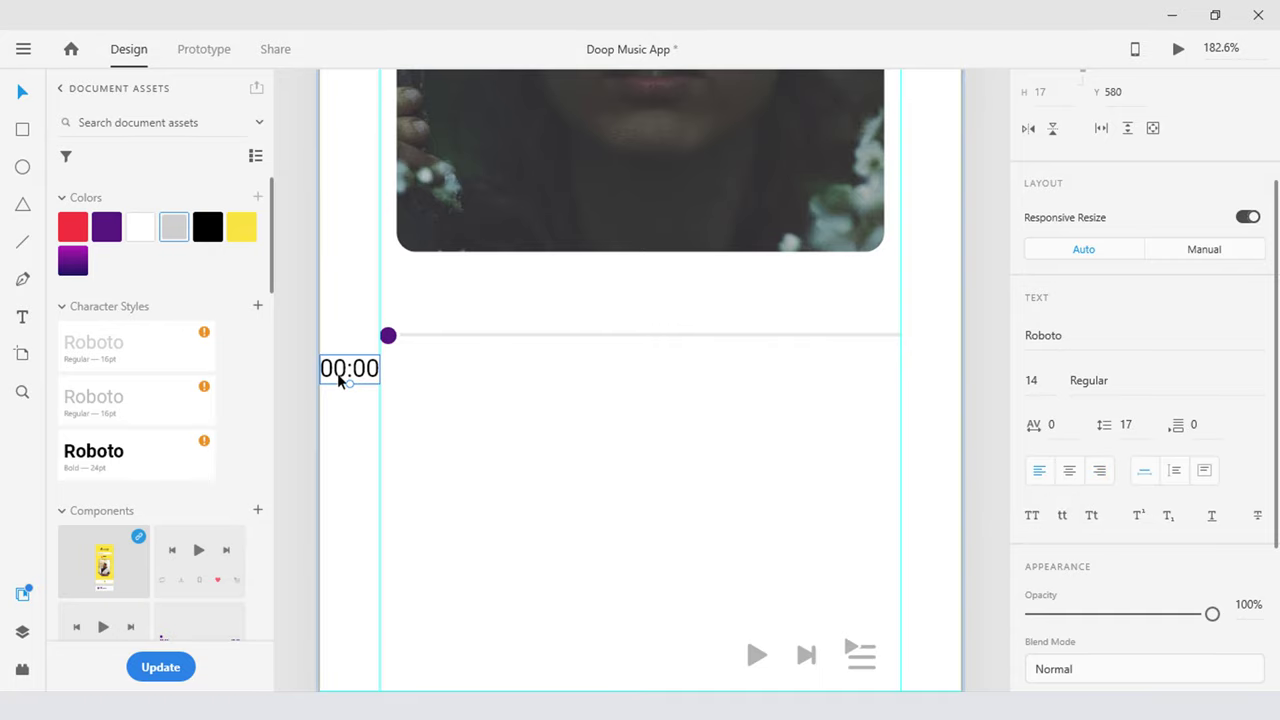
pyautogui.moveTo(343, 374); pyautogui.dragTo(403, 378)
# Colour the 00:00 label purple and set its font size to 12
pyautogui.scroll(-3, 1146, 480)
pyautogui.click(1257, 535)
pyautogui.click(388, 336)
pyautogui.click(419, 378)
pyautogui.click(1043, 197)
pyautogui.write('12')
pyautogui.press('Return')
# Duplicate the label to the track's right end and change it to 03:58
pyautogui.moveTo(426, 386); pyautogui.dragTo(890, 385)
pyautogui.doubleClick(875, 372)
pyautogui.write('03:58')
pyautogui.press('Escape')
# Replace the last 0 of 00:00 with a stacked column of digits 0 to 5
pyautogui.click(406, 370)
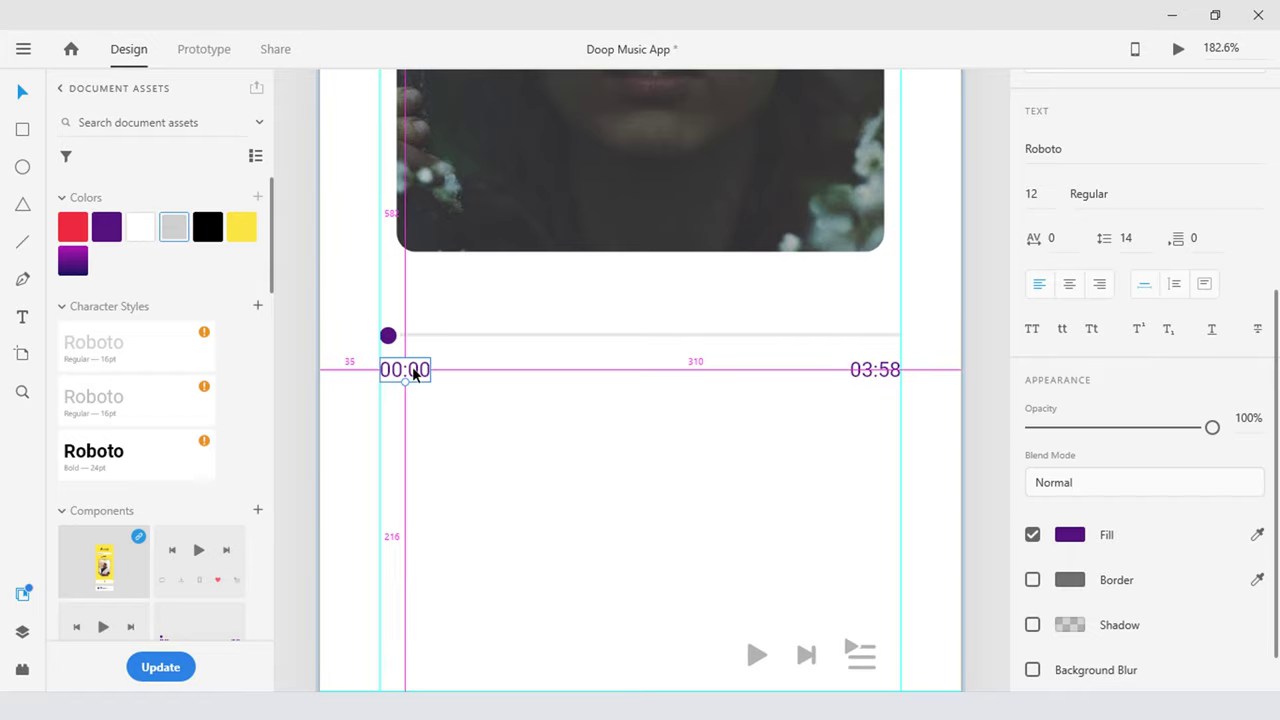
pyautogui.scroll(2, 410, 374)
pyautogui.doubleClick(422, 377)
pyautogui.press('Right')
pyautogui.hotkey('shift', 'Left')
pyautogui.press('BackSpace')
pyautogui.write('0 ')
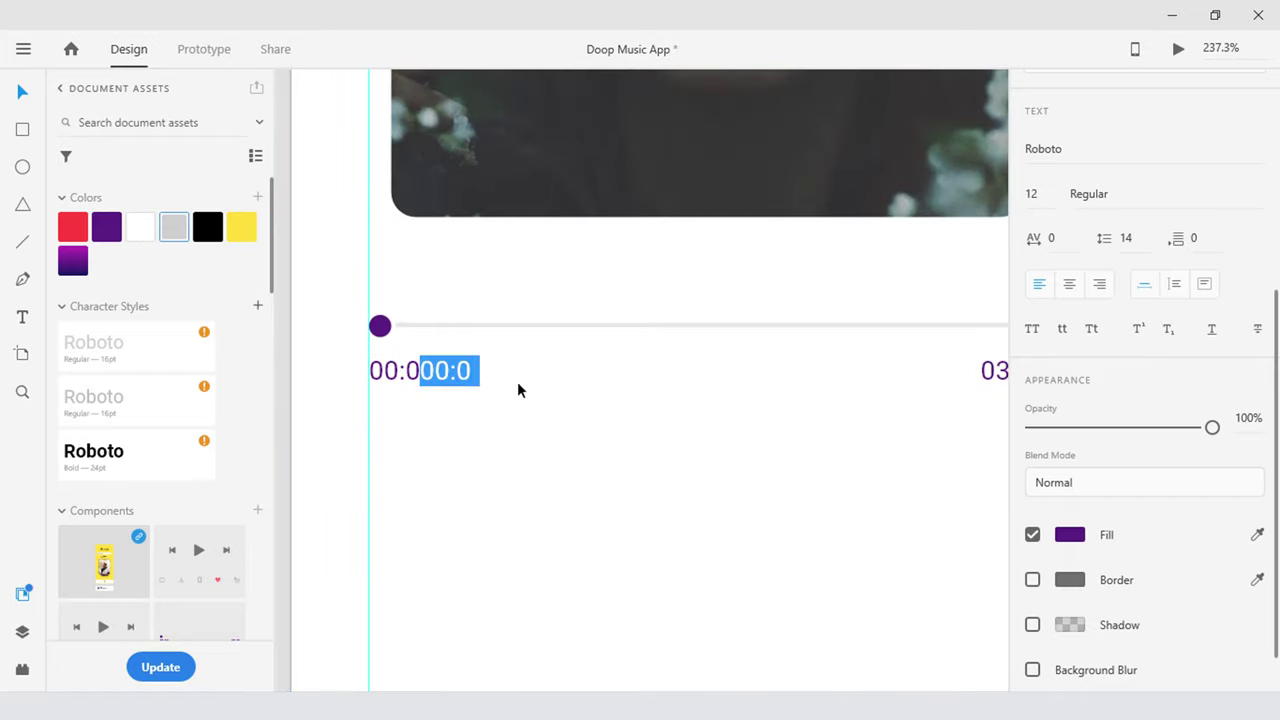
pyautogui.write('1 2 3 4 5')
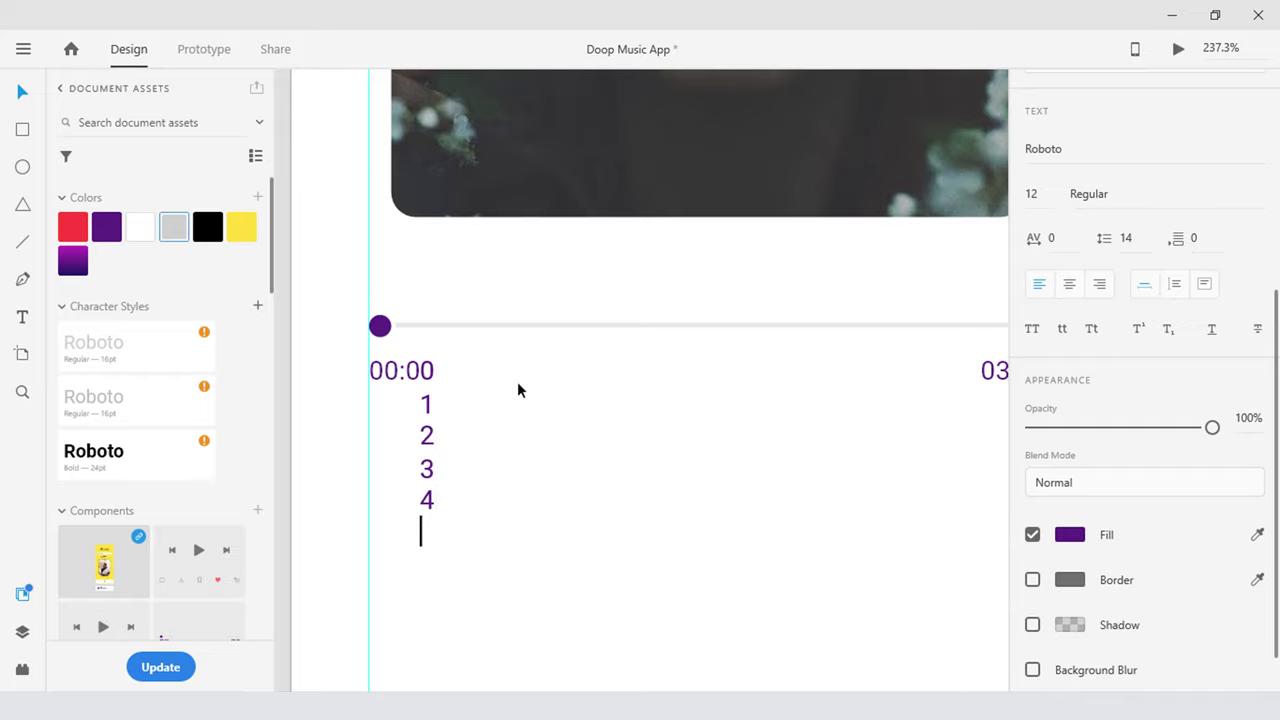
pyautogui.press('Escape')
# Draw a rectangle over the last digit and mask the digit column so only 0 shows
pyautogui.scroll(4, 489, 373)
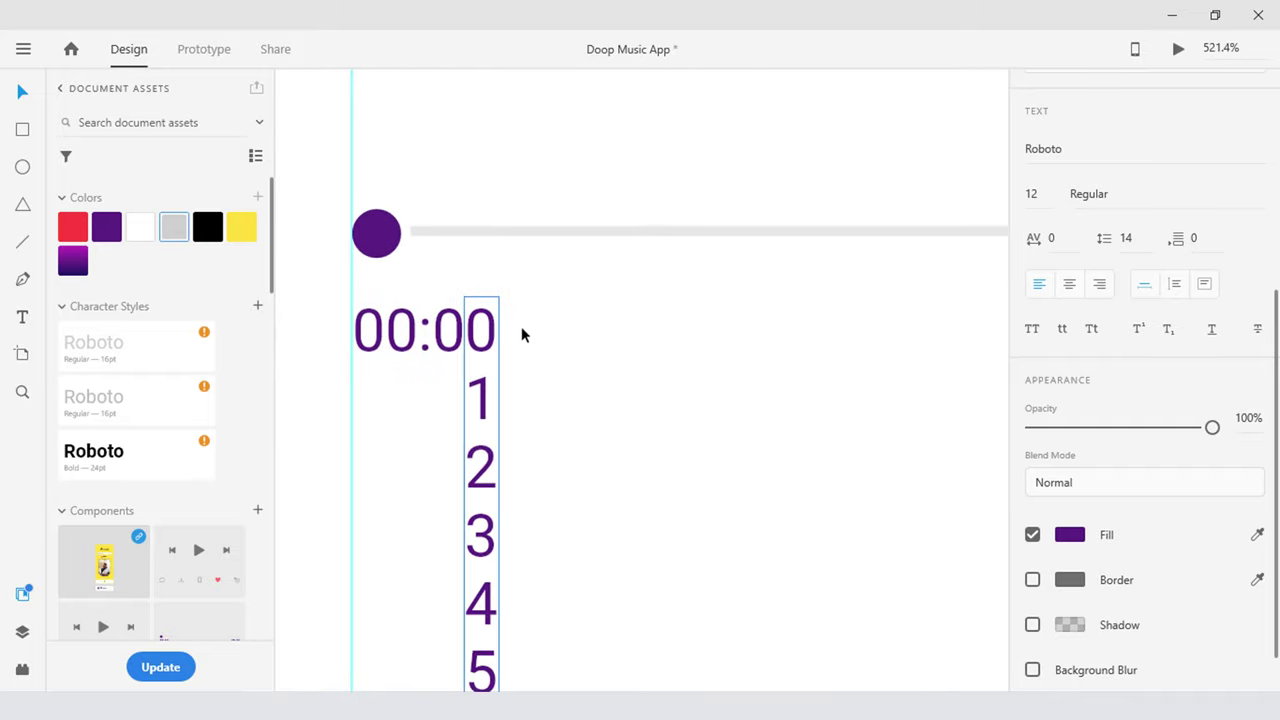
pyautogui.press('r')
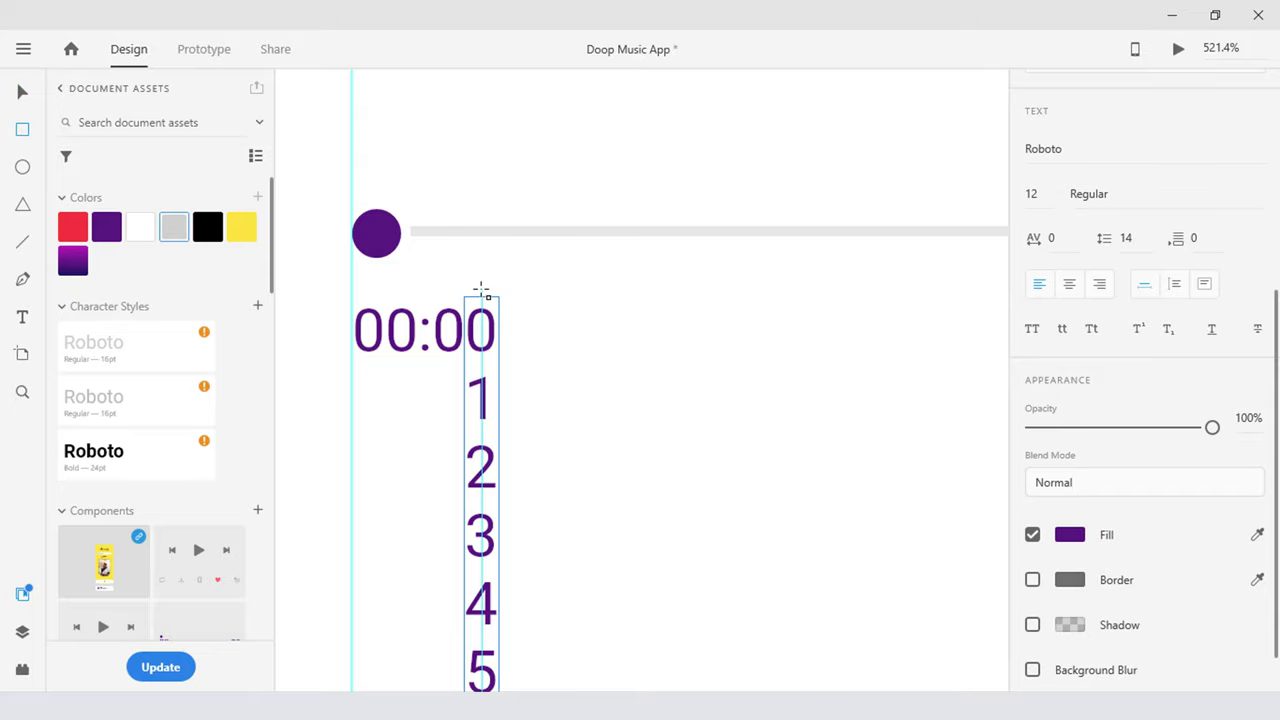
pyautogui.moveTo(465, 300)
pyautogui.mouseDown()
pyautogui.moveTo(484, 345)
pyautogui.moveTo(528, 369)
pyautogui.mouseUp()
pyautogui.scroll(-10, 560, 377)
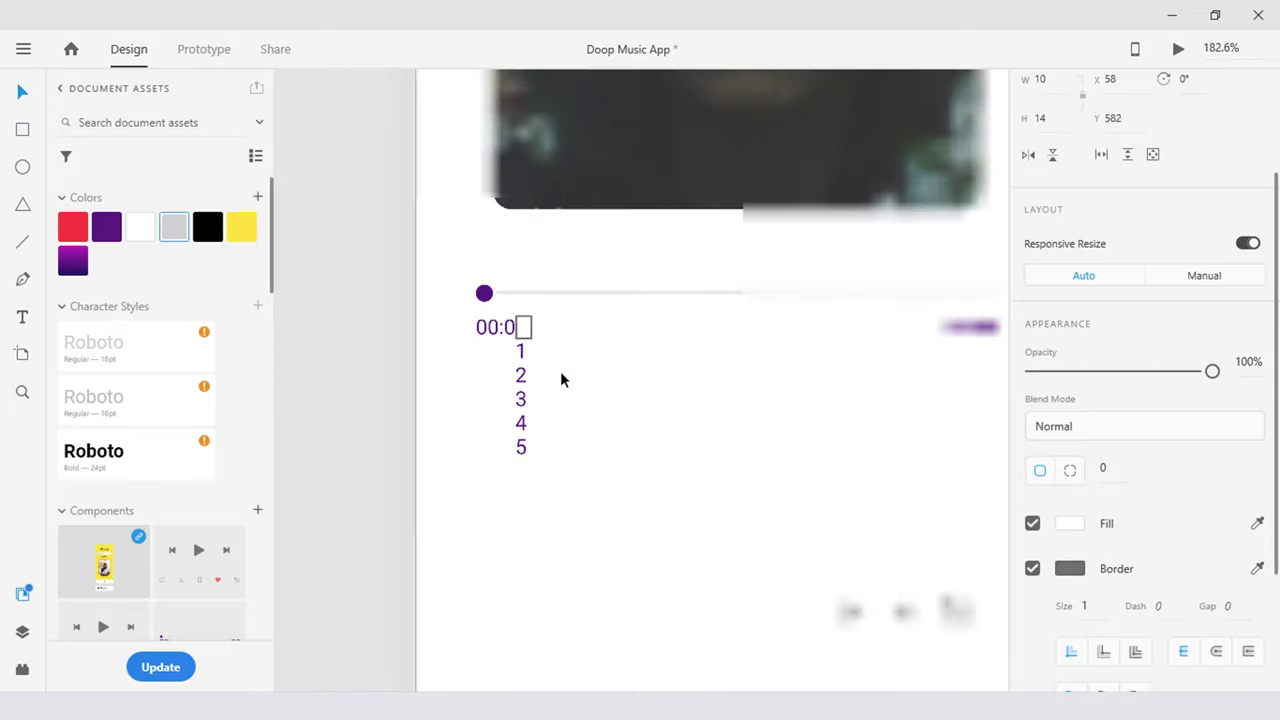
pyautogui.keyDown('shift'); pyautogui.click(530, 420); pyautogui.keyUp('shift')
pyautogui.hotkey('ctrl', 'shift', 'm')
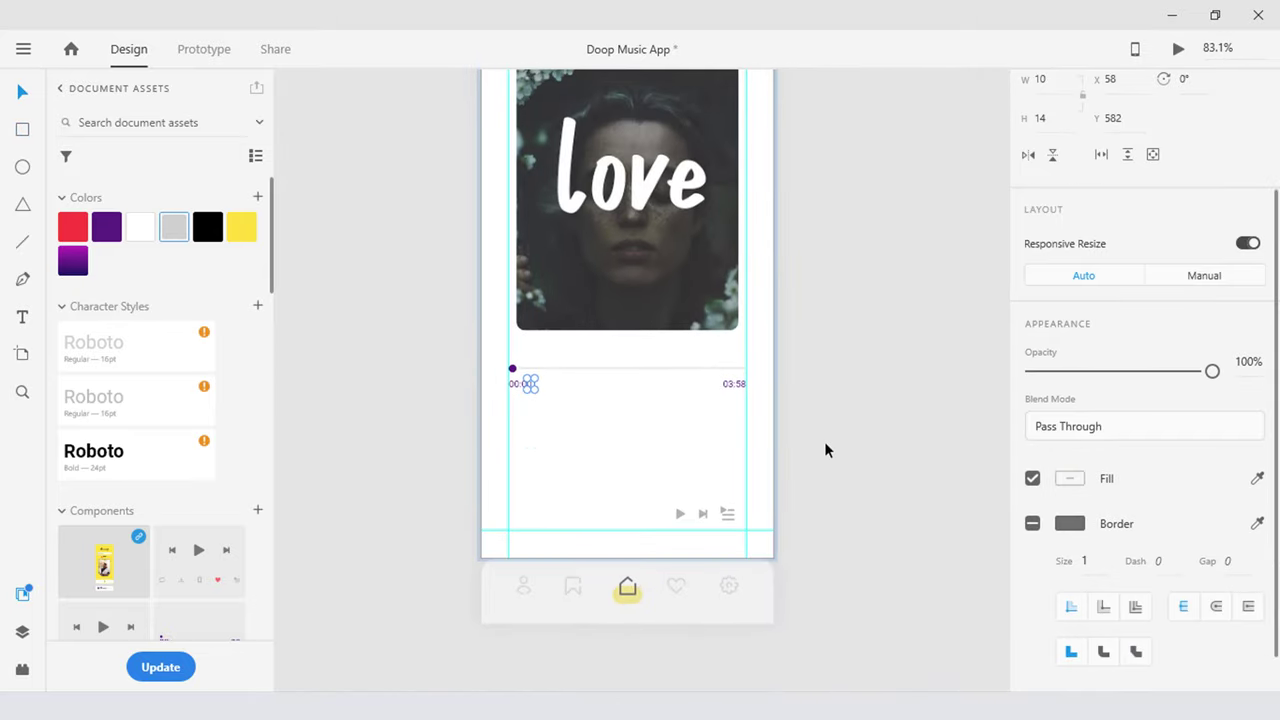
pyautogui.click(824, 450)
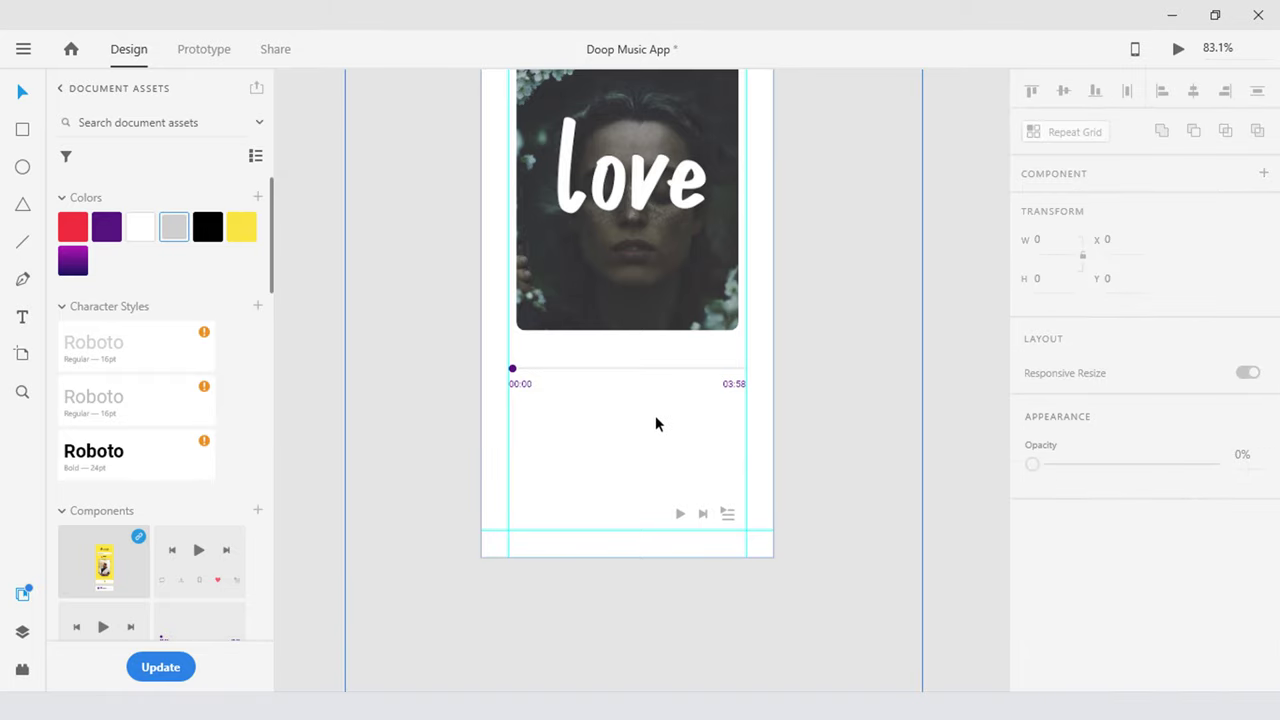
pyautogui.scroll(4, 571, 415)
pyautogui.click(501, 368)
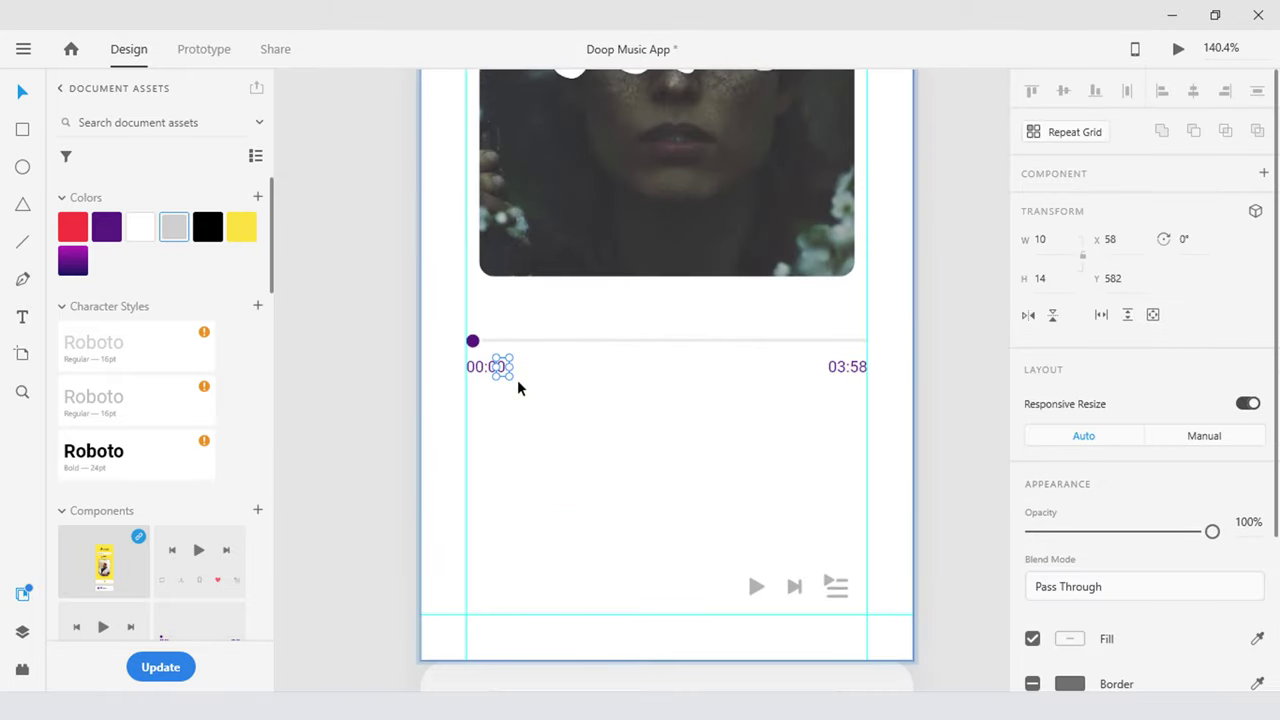
pyautogui.click(947, 402)
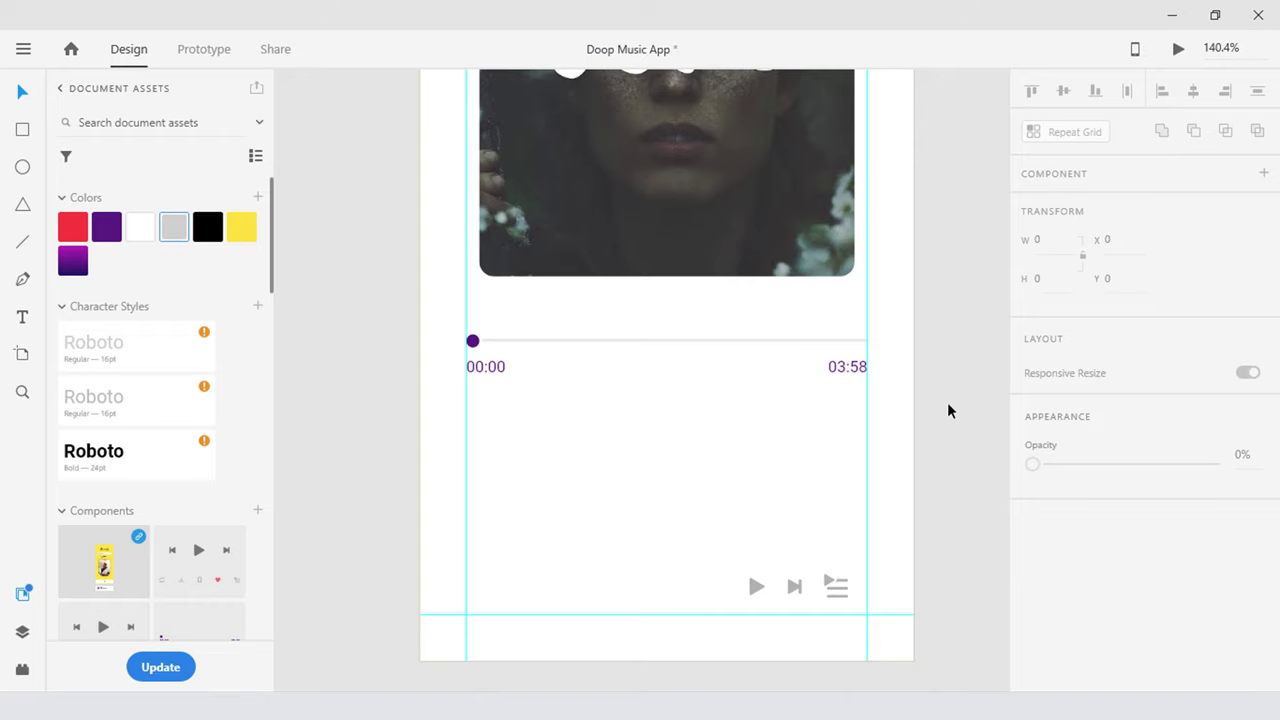
# Show the Layers panel, fit the Play Screen artboard in view, and save the document
pyautogui.hotkey('ctrl', 'y')
pyautogui.hotkey('ctrl', '0')
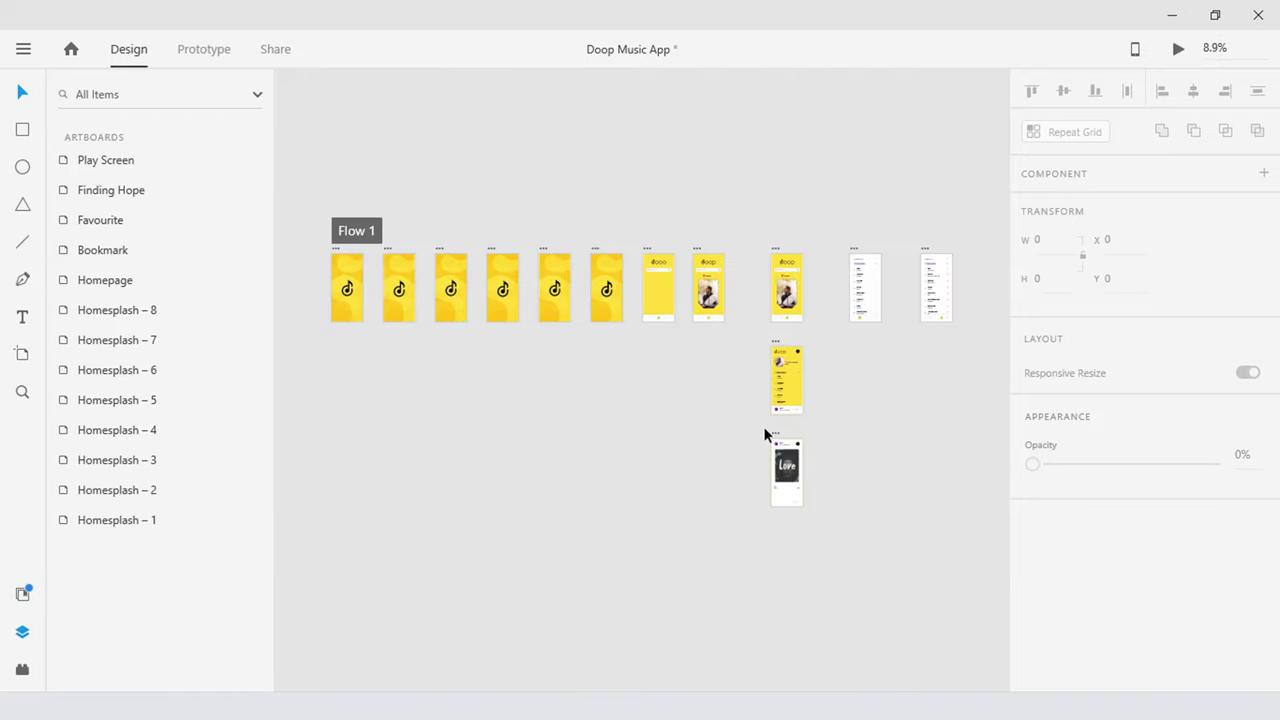
pyautogui.click(766, 430)
pyautogui.hotkey('ctrl', '3')
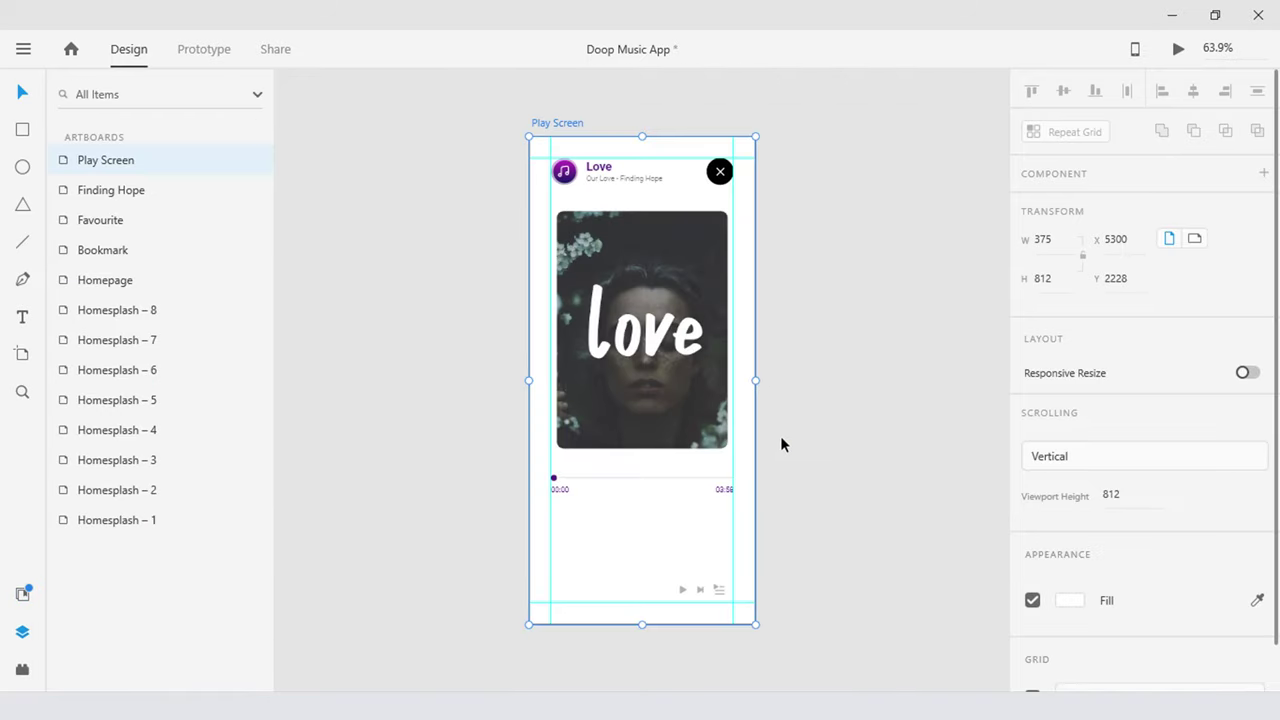
pyautogui.click(781, 444)
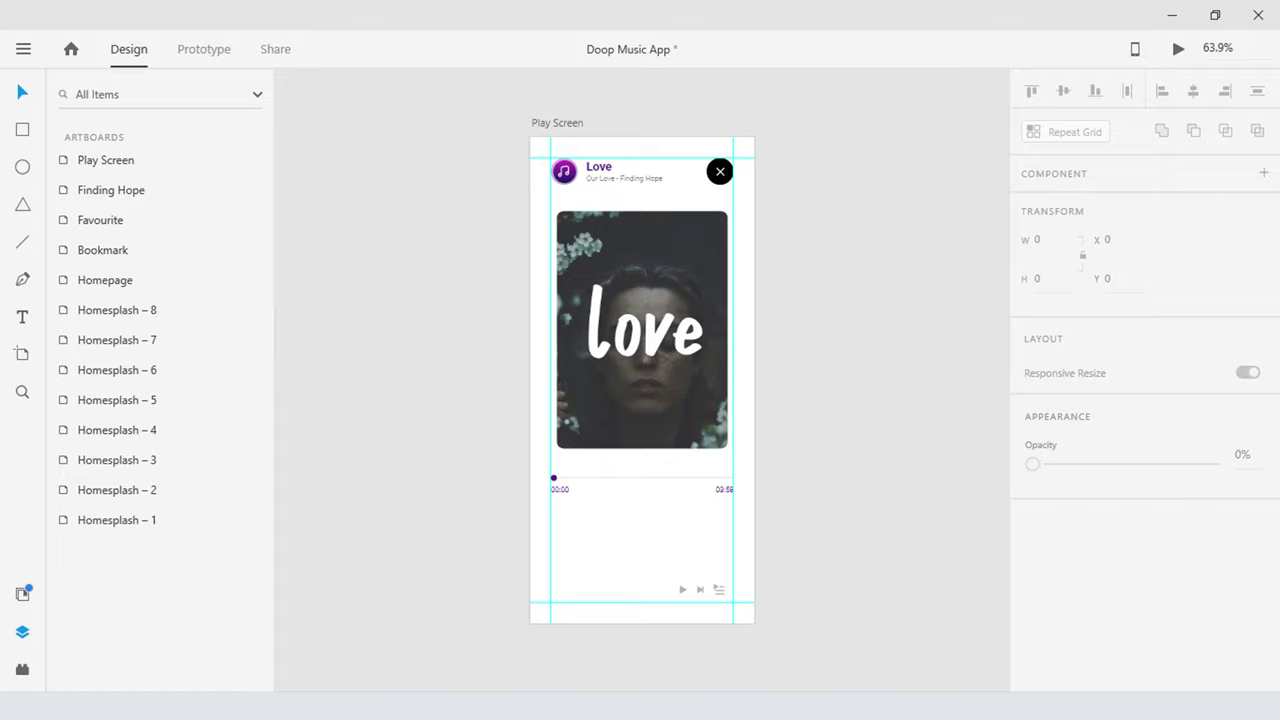
pyautogui.hotkey('ctrl', 's')
# Inspect the home and song action groups on Play Screen and Finding Hope, then return to Play Screen
pyautogui.click(662, 404)
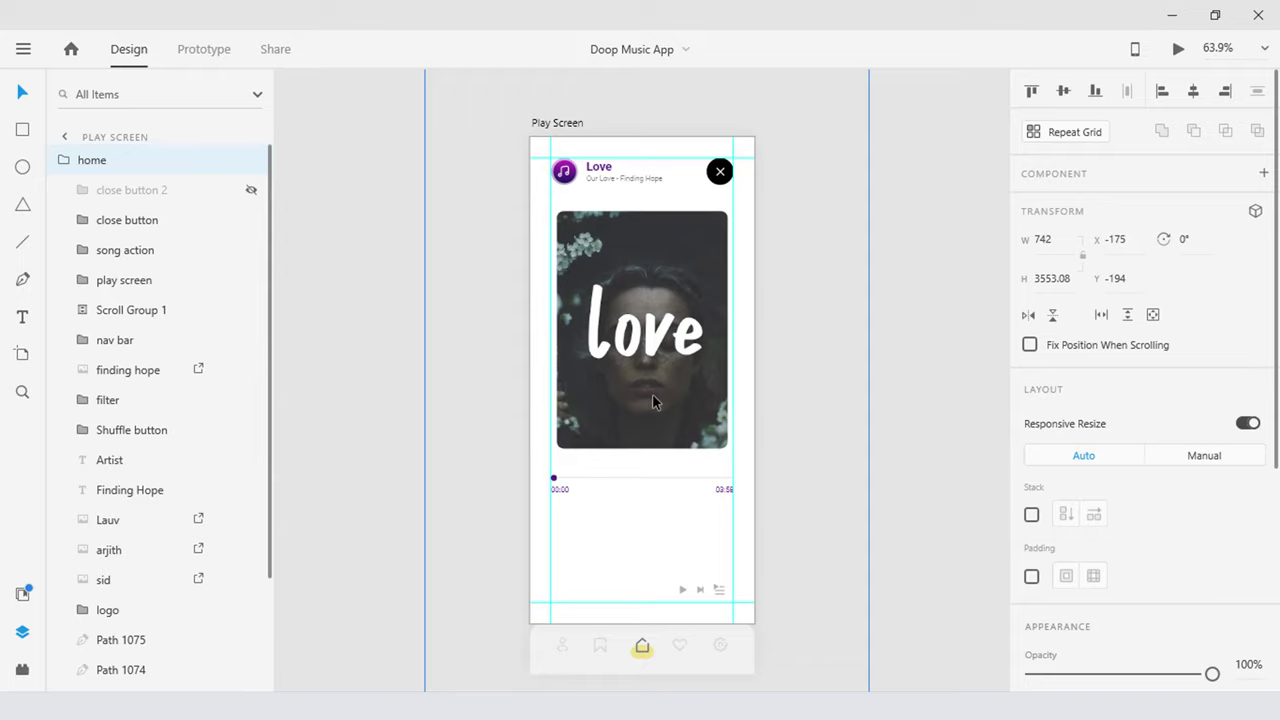
pyautogui.click(84, 252)
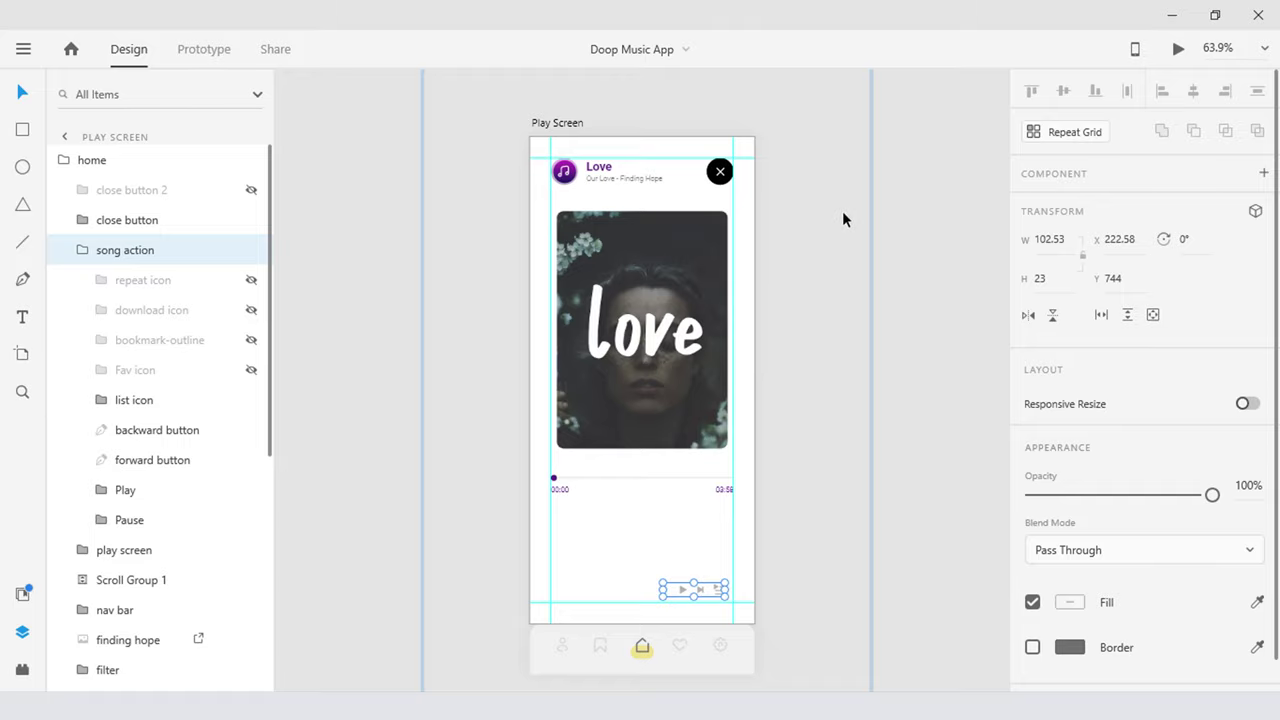
pyautogui.moveTo(843, 219); pyautogui.dragTo(834, 683)
pyautogui.moveTo(785, 352); pyautogui.dragTo(773, 544)
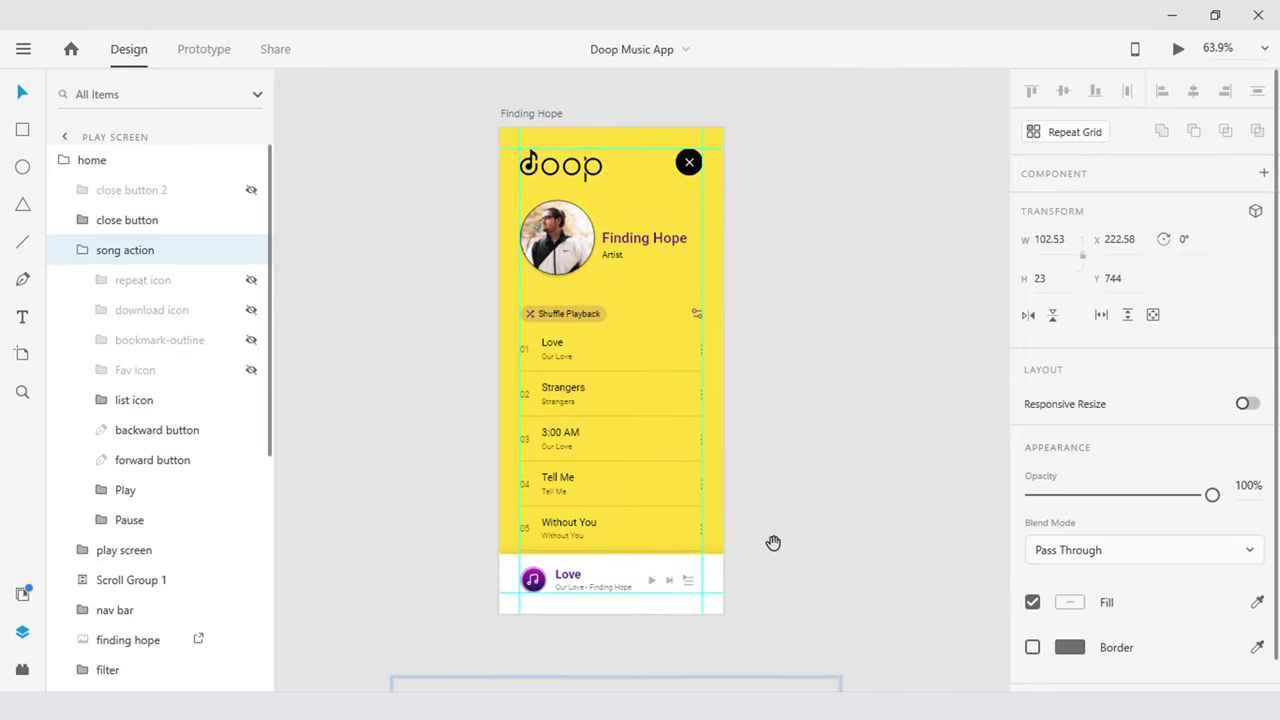
pyautogui.click(646, 577)
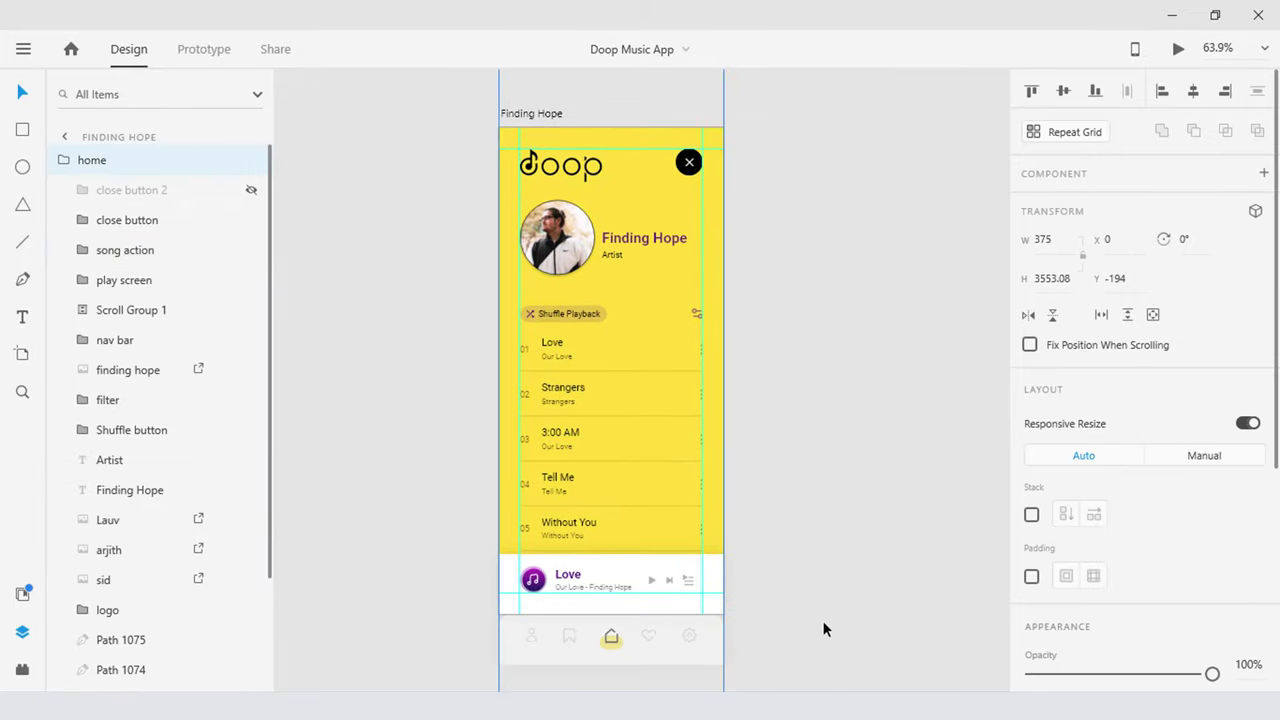
pyautogui.doubleClick(664, 581)
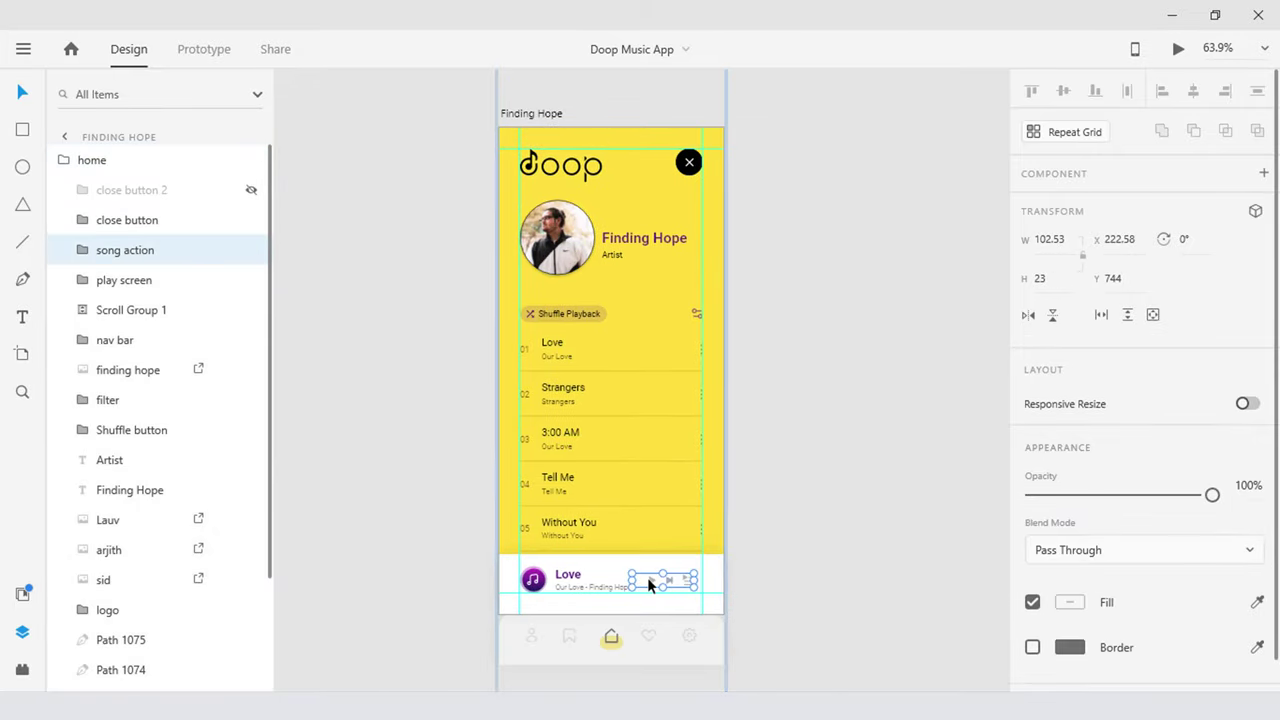
pyautogui.click(224, 250)
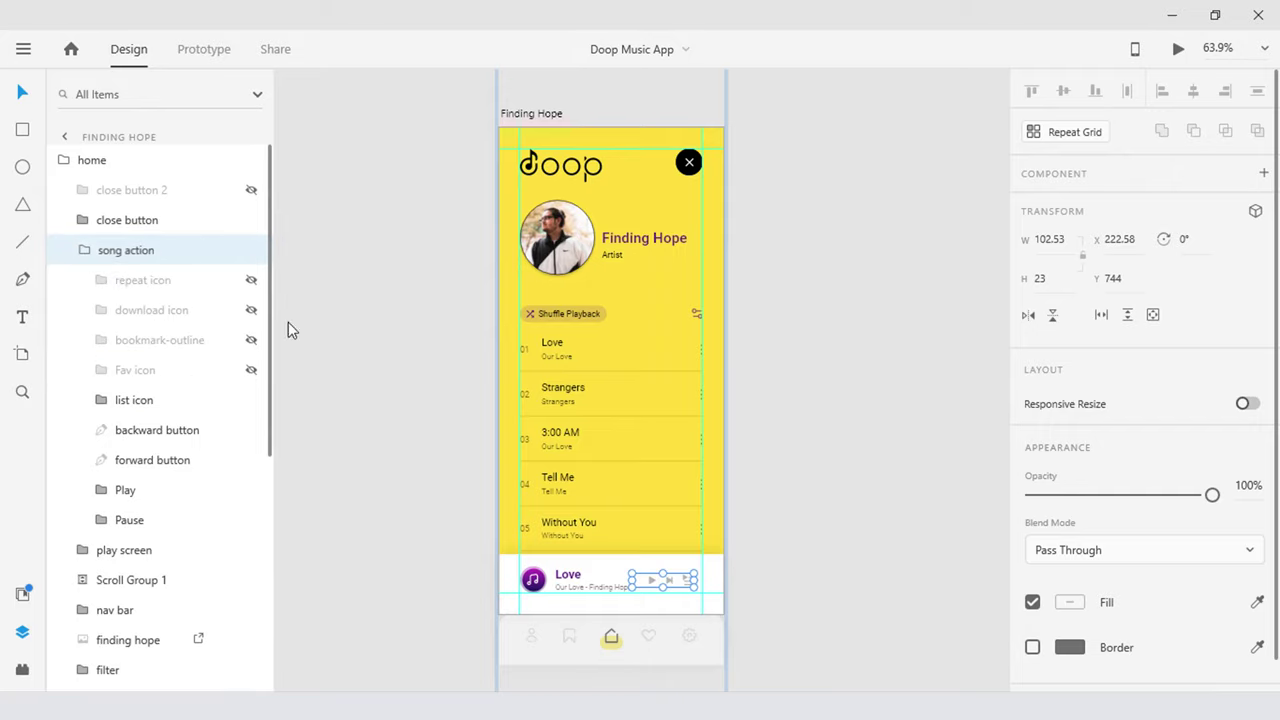
pyautogui.click(350, 326)
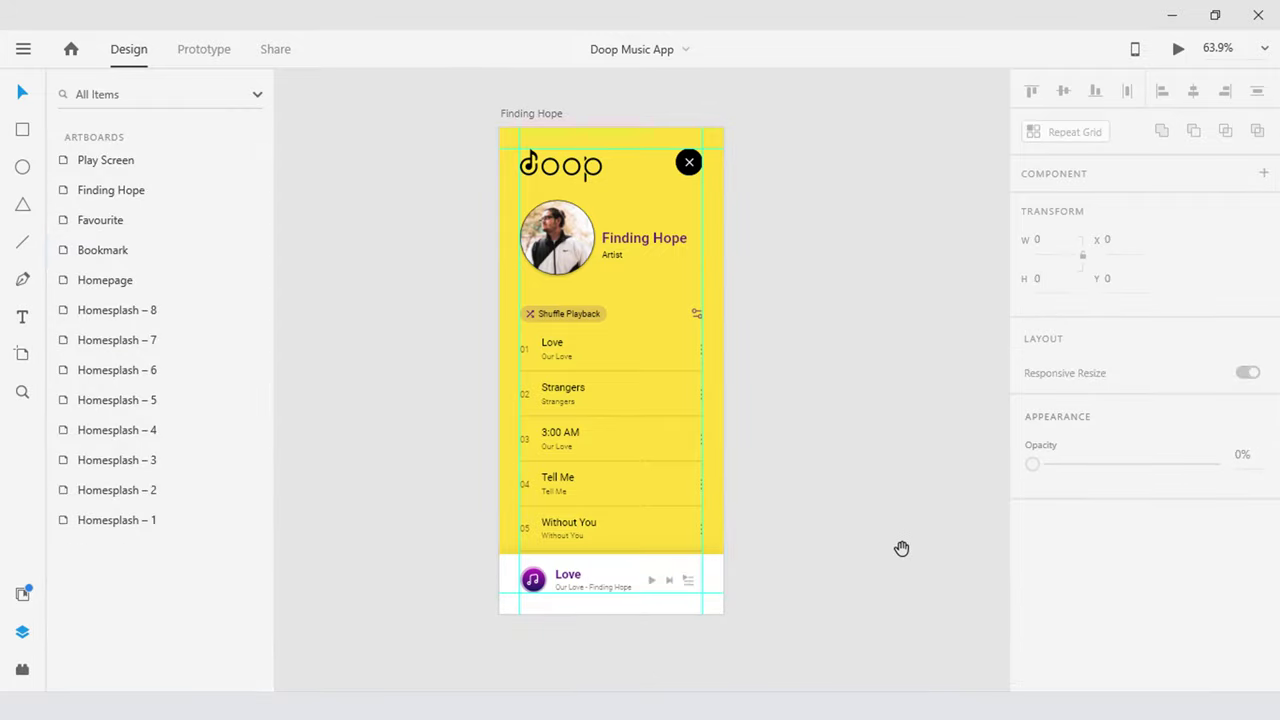
pyautogui.scroll(-5, 903, 546)
pyautogui.moveTo(791, 517); pyautogui.dragTo(787, 146)
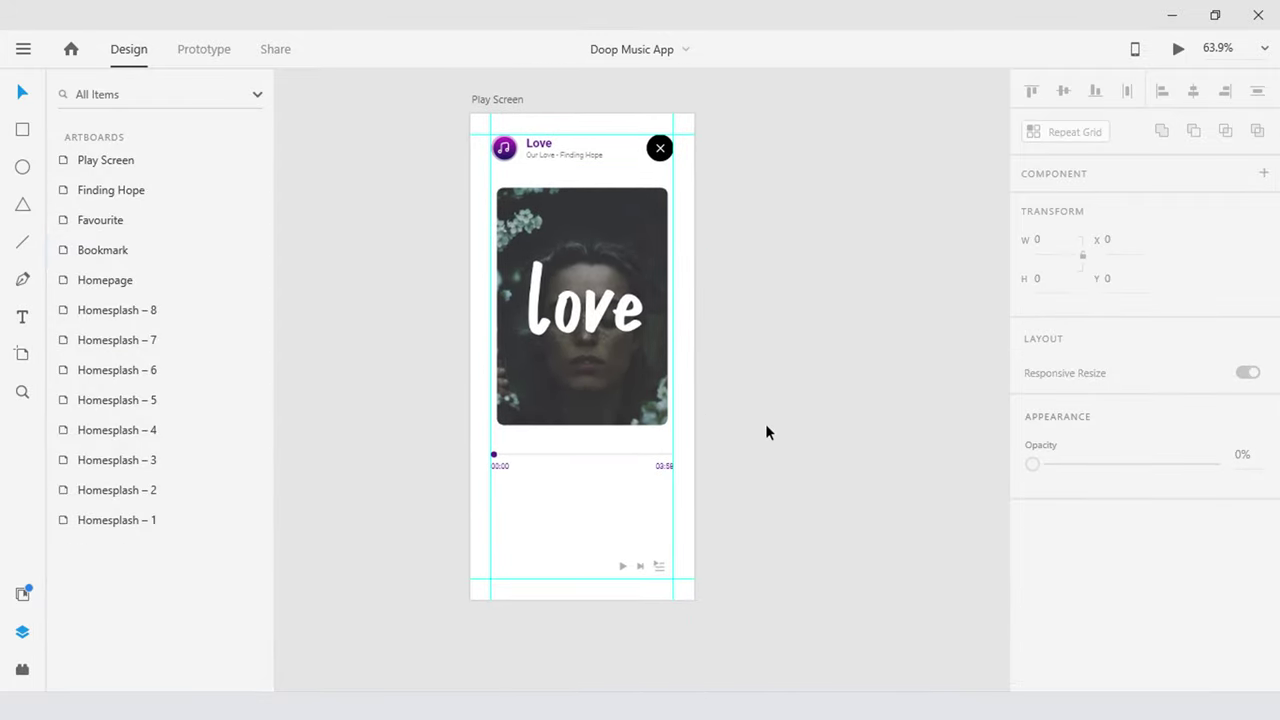
# Select backward, forward, Play and Pause in song action and drag them up-left to Y 636
pyautogui.click(633, 562)
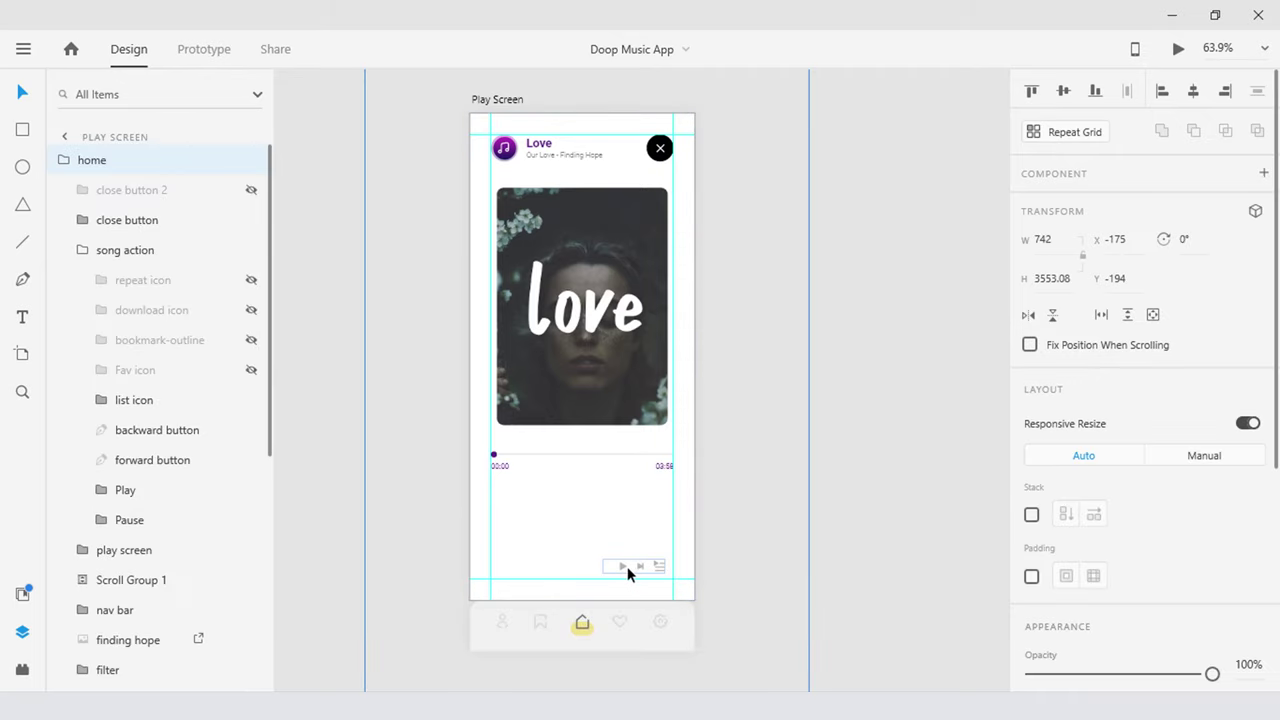
pyautogui.doubleClick(626, 566)
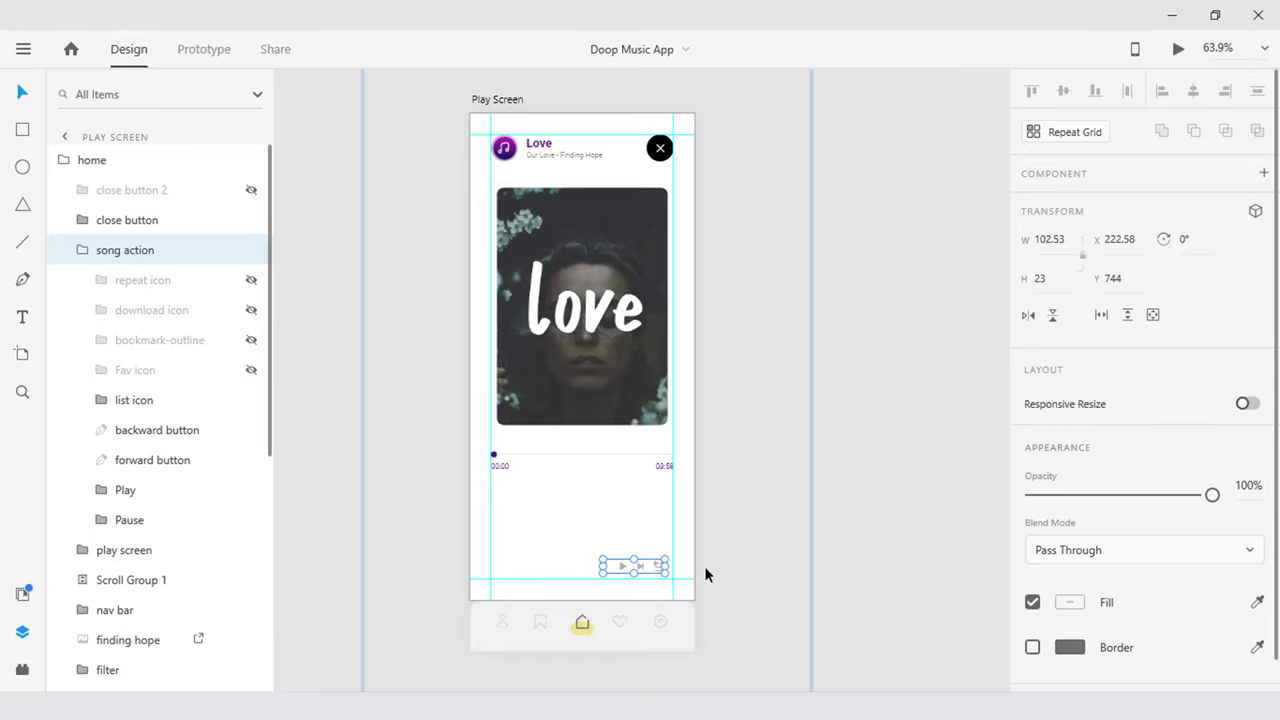
pyautogui.click(157, 518)
pyautogui.keyDown('shift'); pyautogui.click(163, 432); pyautogui.keyUp('shift')
pyautogui.scroll(5, 586, 553)
pyautogui.moveTo(679, 582); pyautogui.dragTo(581, 394)
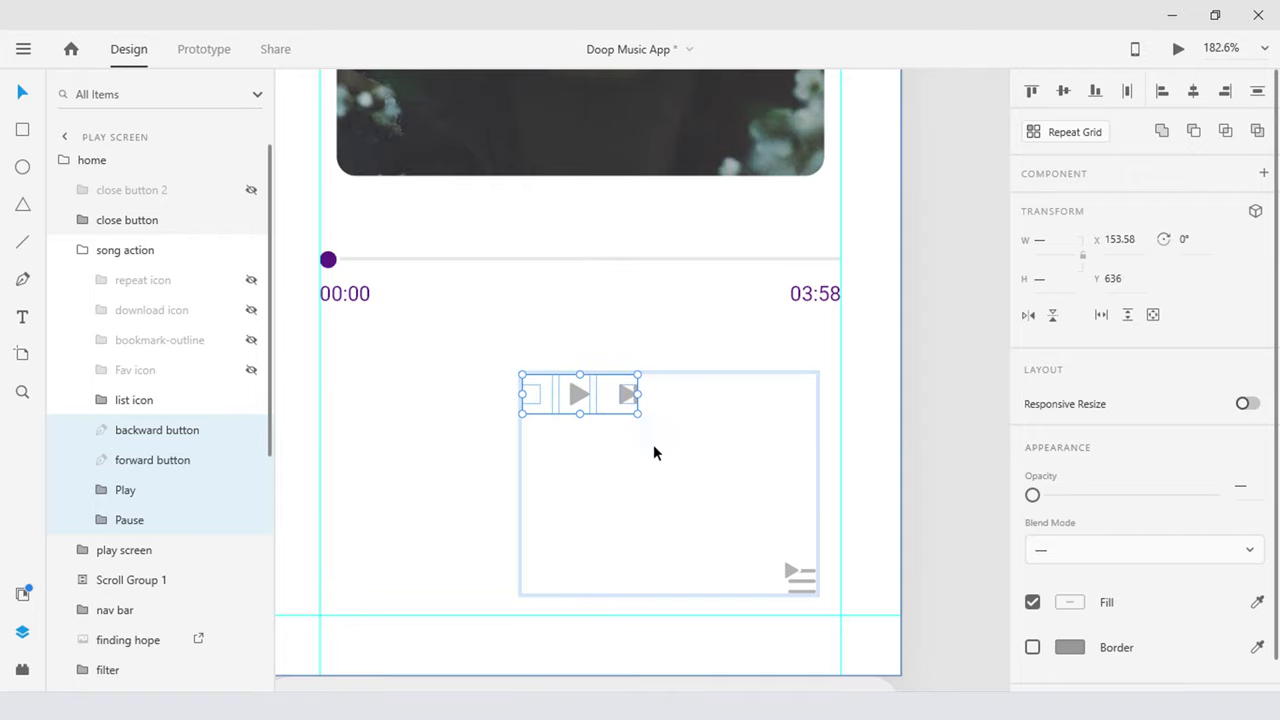
# Set the backward button's opacity to 30%
pyautogui.click(178, 434)
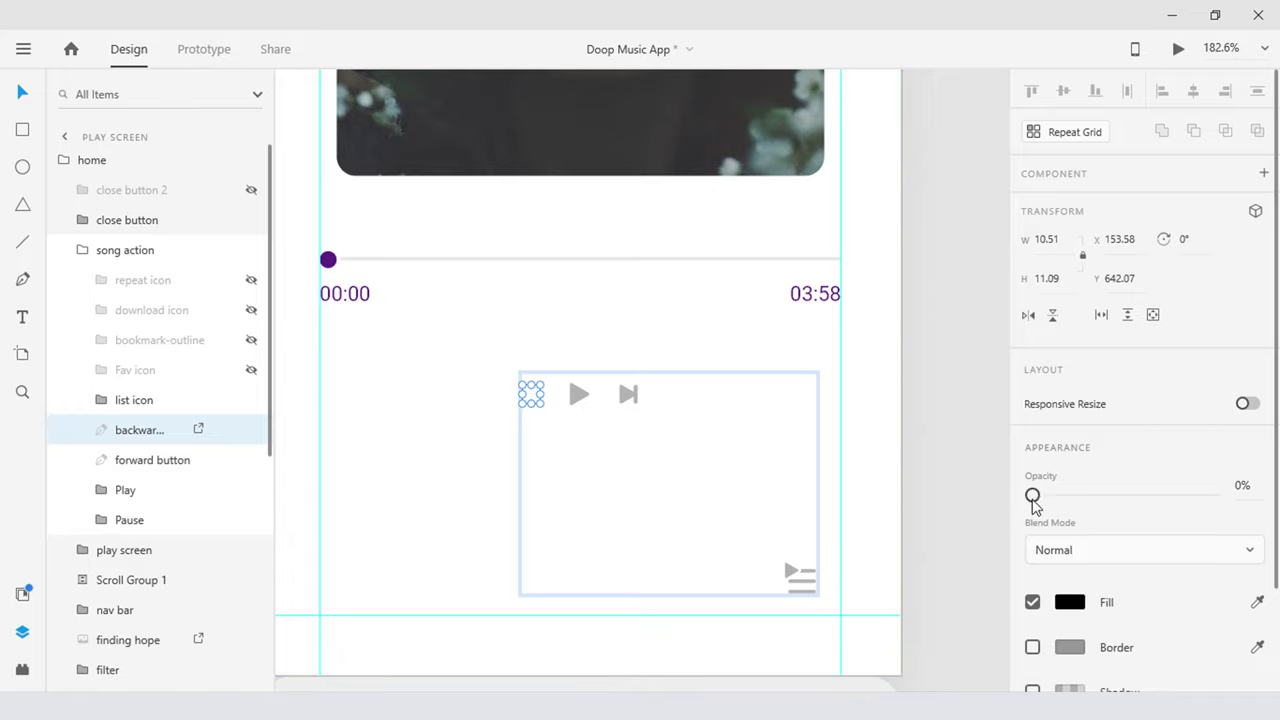
pyautogui.click(625, 394)
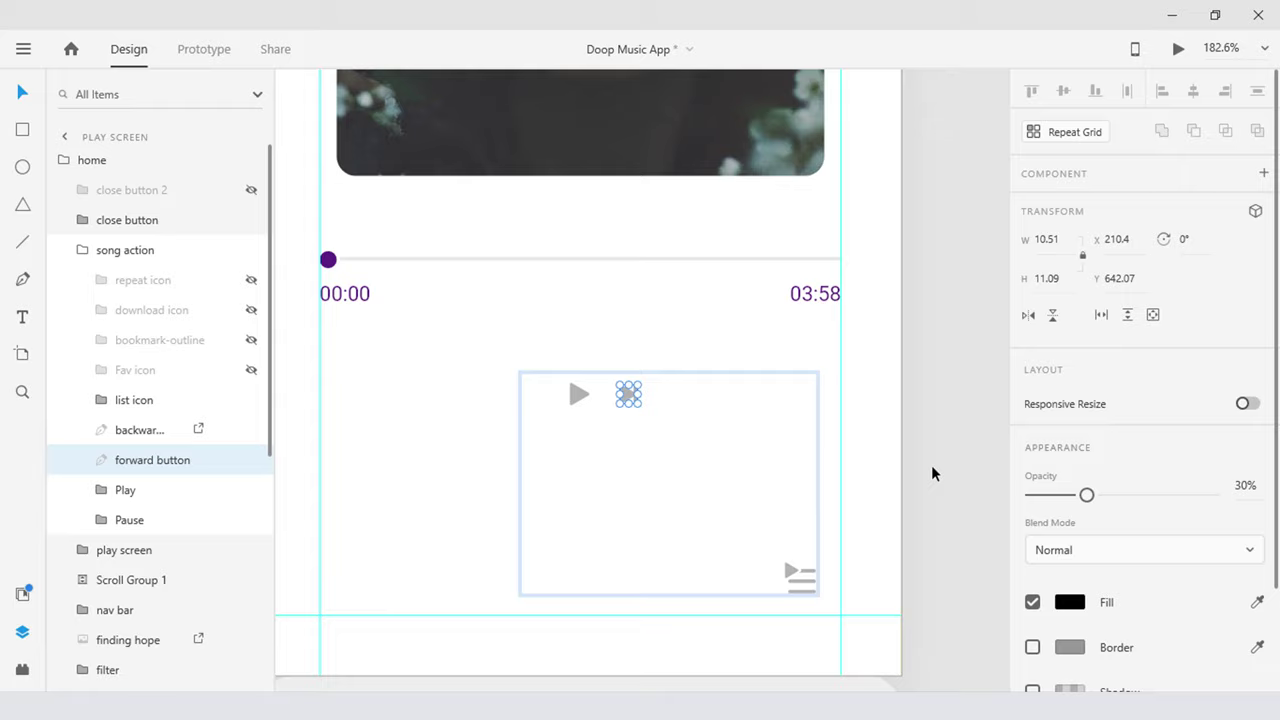
pyautogui.click(531, 395)
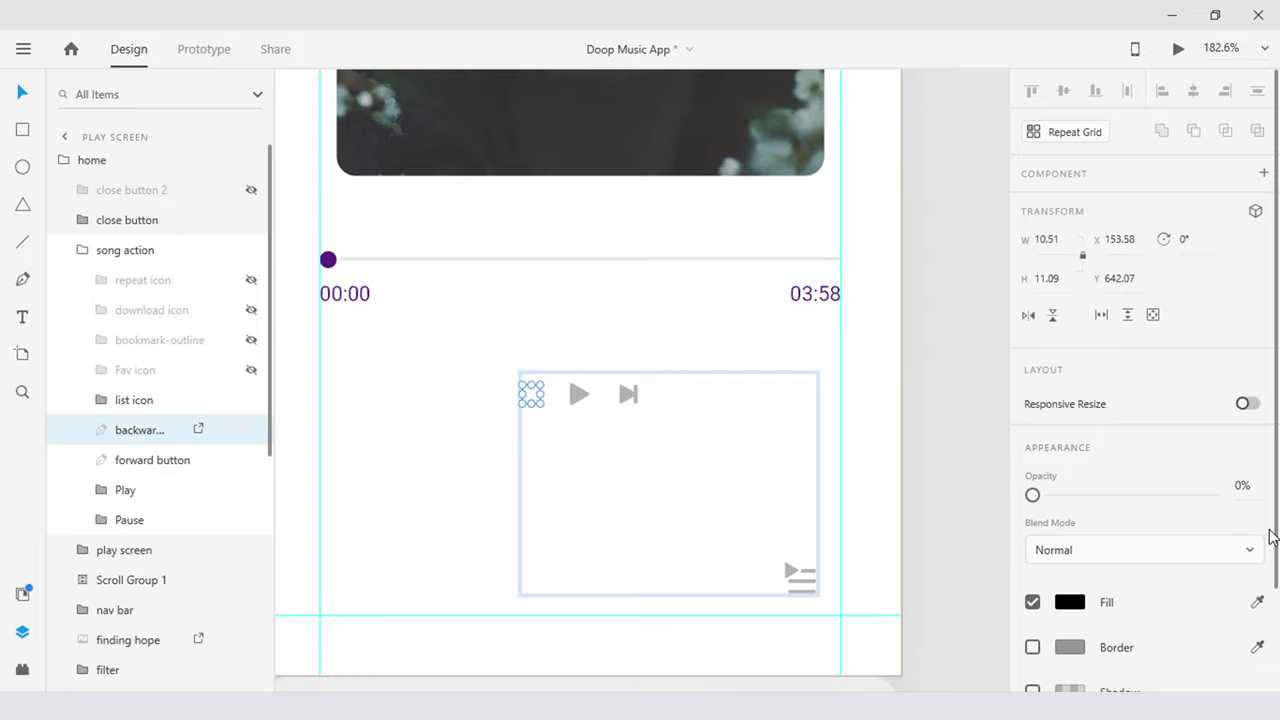
pyautogui.click(1240, 486)
pyautogui.write('30')
pyautogui.press('Return')
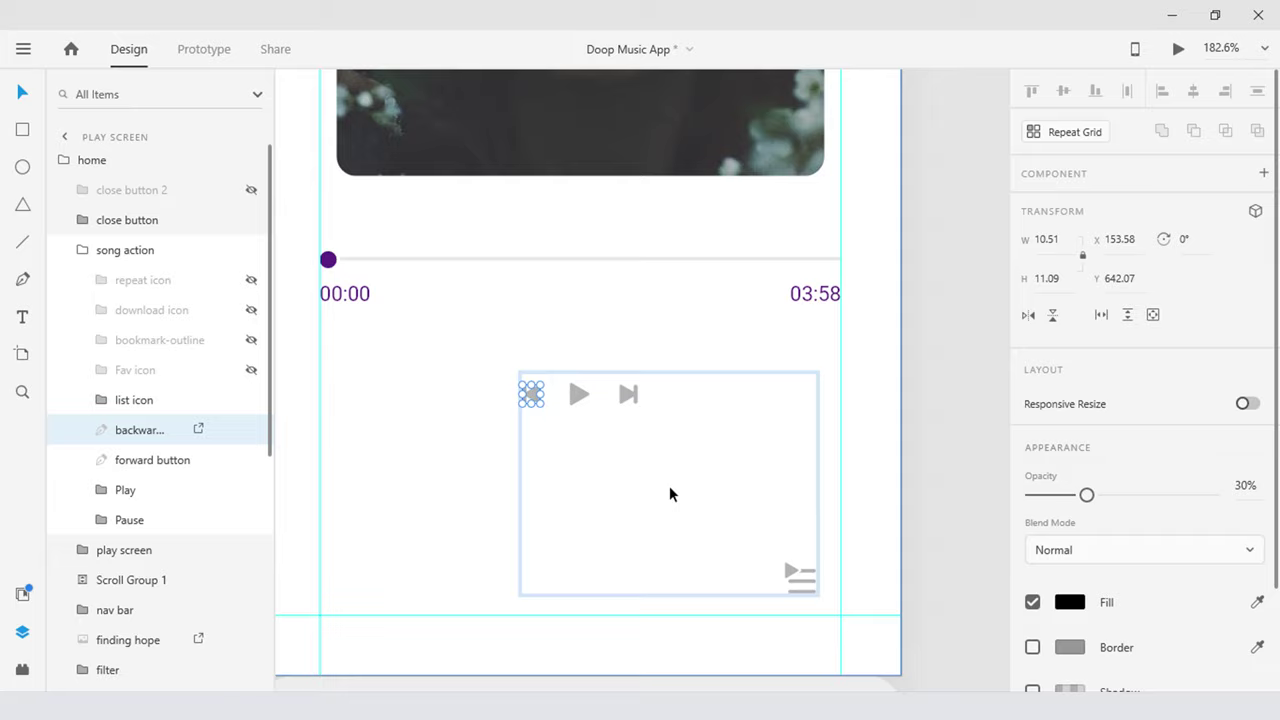
# Give the backward and forward buttons a height of 21.5 and move forward further right
pyautogui.click(1059, 280)
pyautogui.write('21.5')
pyautogui.press('Return')
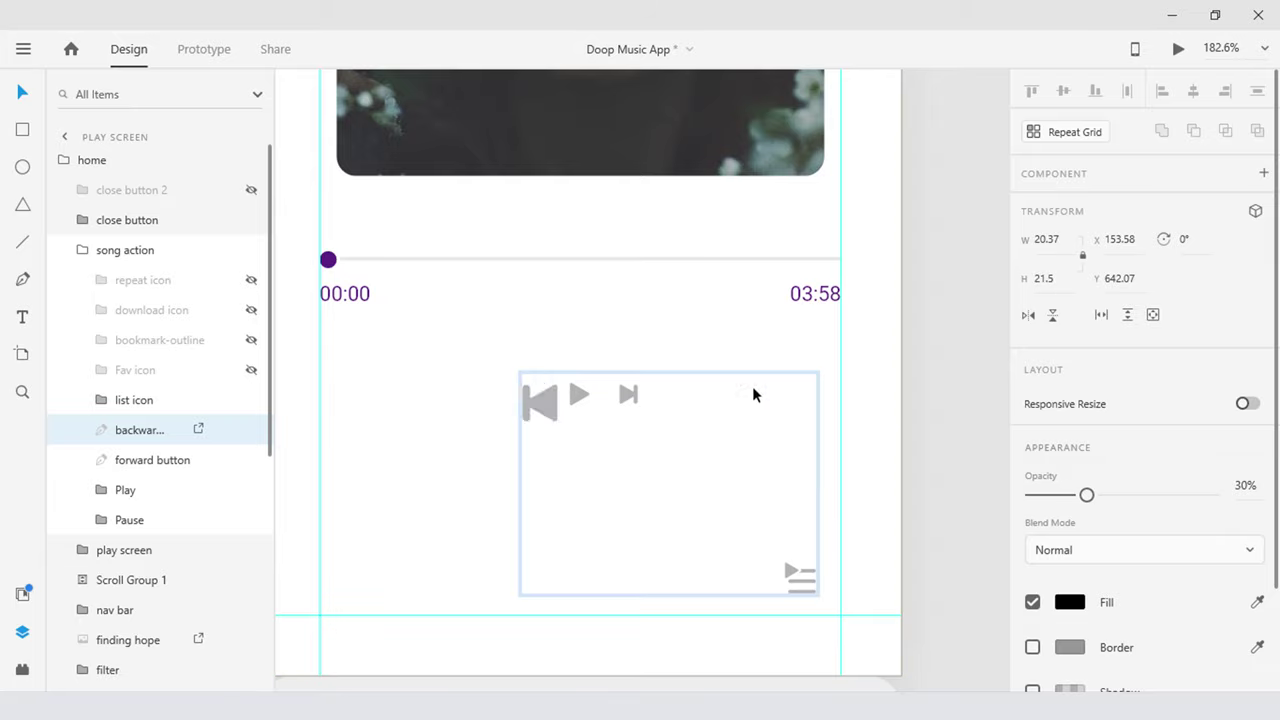
pyautogui.click(628, 394)
pyautogui.click(1063, 280)
pyautogui.write('21.5')
pyautogui.press('Return')
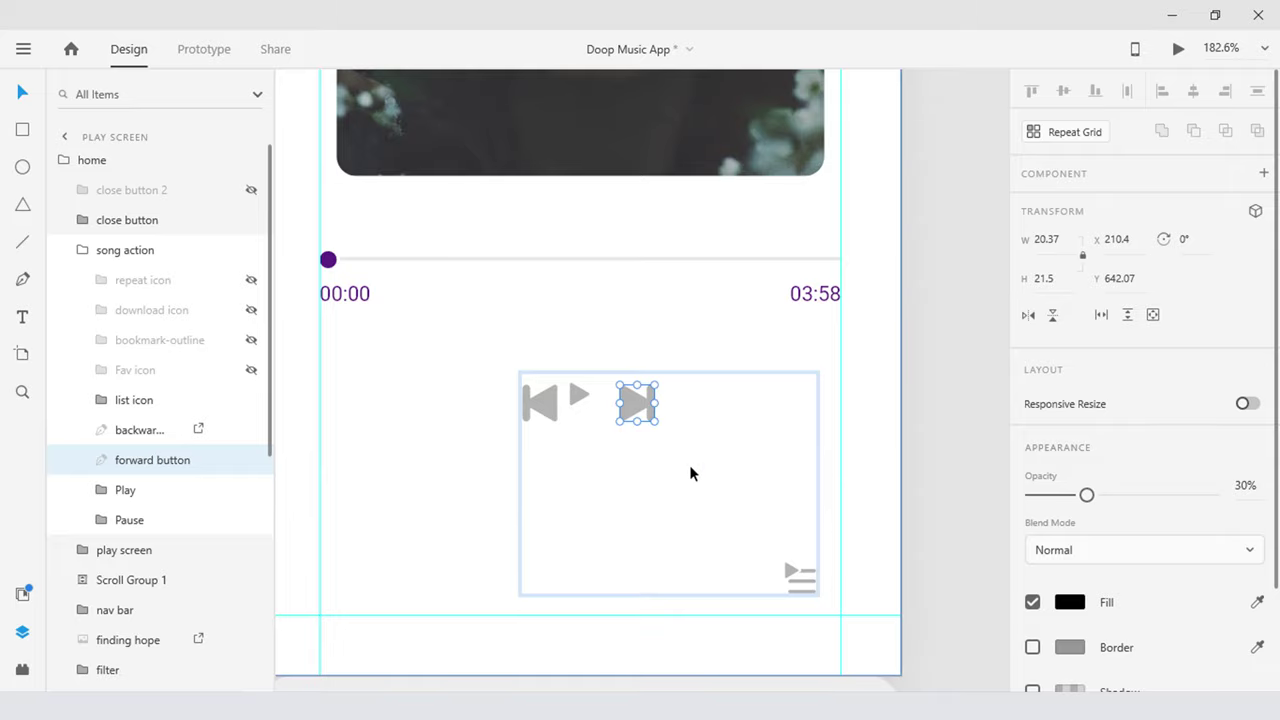
pyautogui.moveTo(630, 415); pyautogui.dragTo(734, 414)
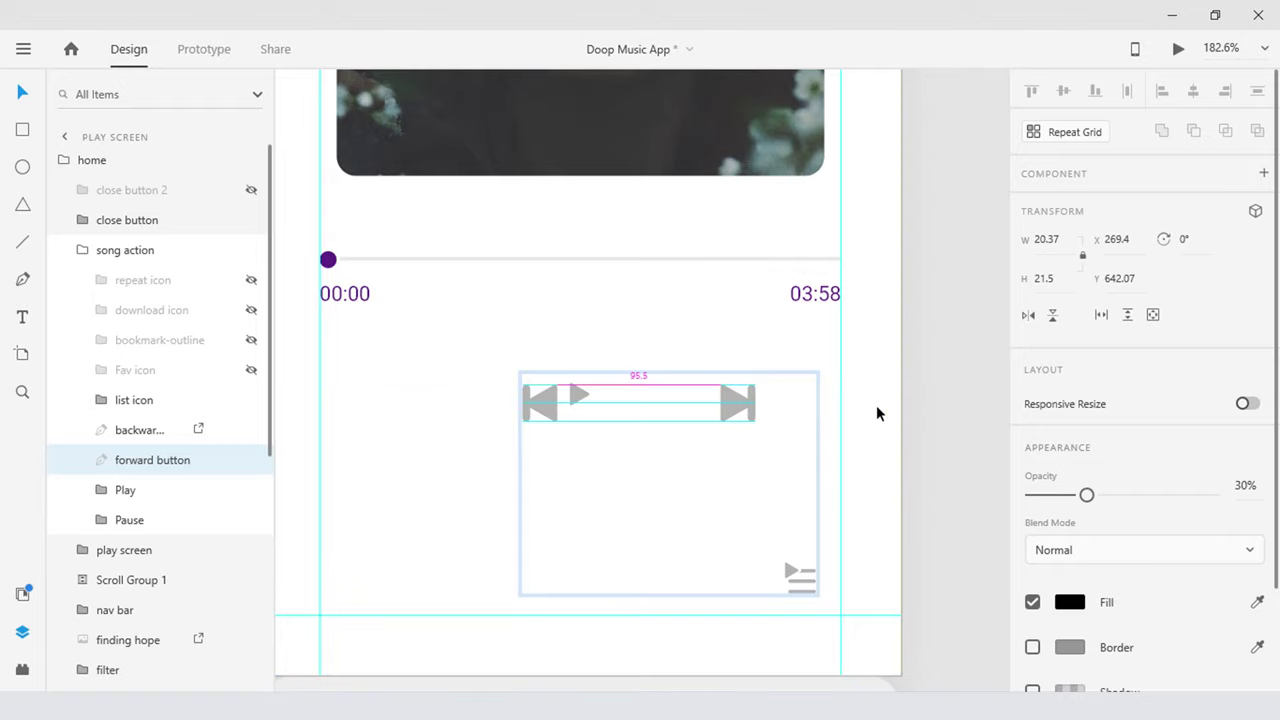
# Place the backward button at the controls' left edge, at X 85.58
pyautogui.click(553, 403)
pyautogui.moveTo(553, 403); pyautogui.dragTo(409, 402)
pyautogui.hscroll(-2, 415, 410)
pyautogui.press('Right')
pyautogui.press('Right')
pyautogui.press('Right')
pyautogui.press('Right')
pyautogui.press('Right')
pyautogui.press('Right')
pyautogui.press('Right')
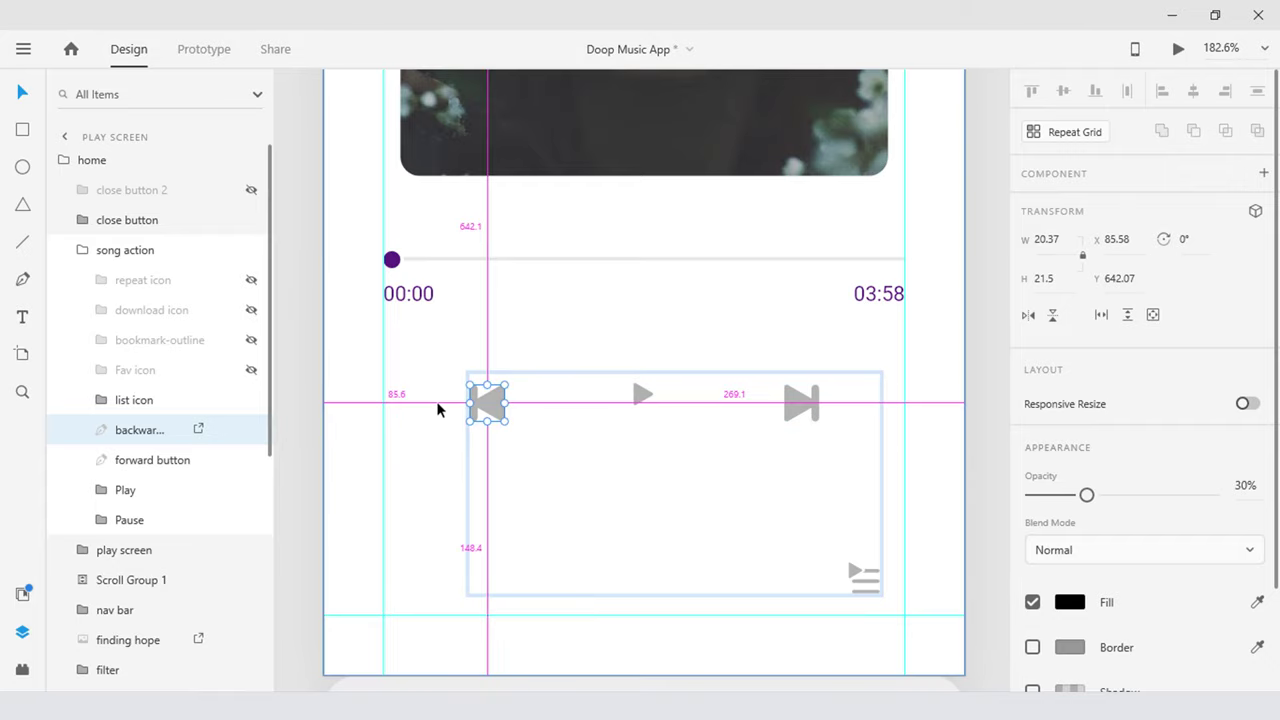
# Resize the Play icon to height 69 and centre it in the player controls
pyautogui.click(640, 398)
pyautogui.keyDown('shift'); pyautogui.click(130, 520); pyautogui.keyUp('shift')
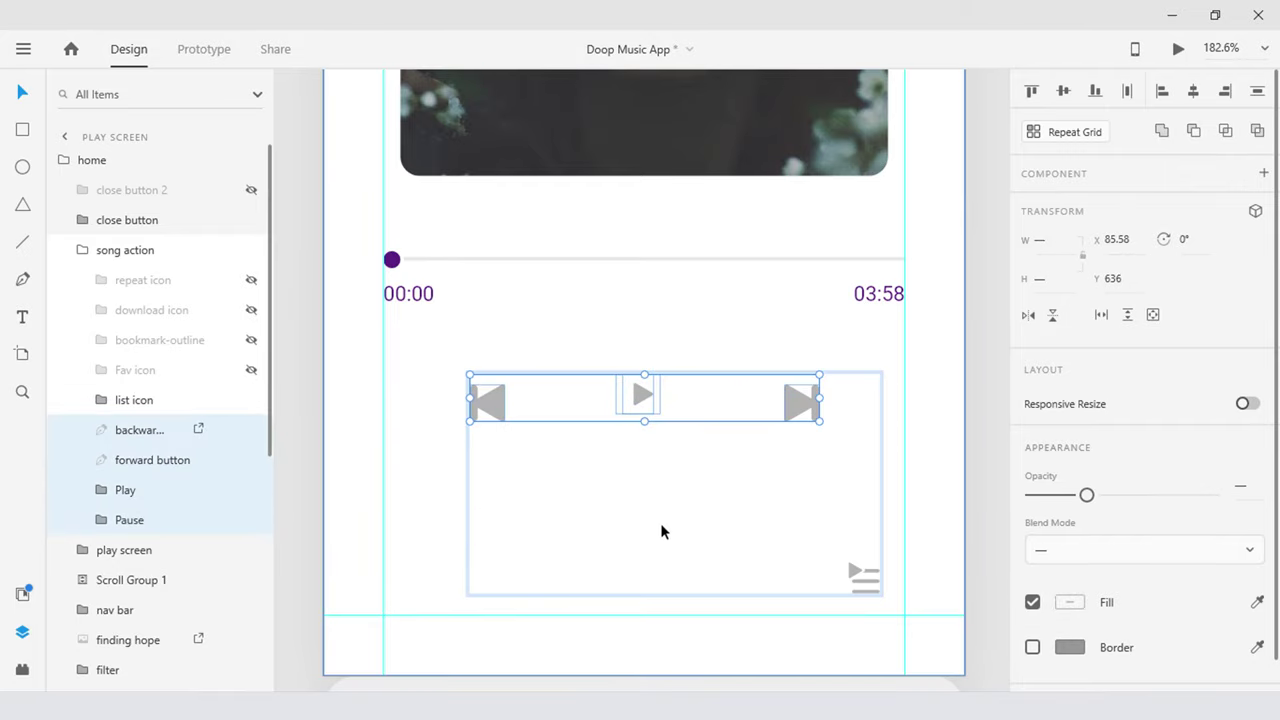
pyautogui.keyDown('shift'); pyautogui.click(133, 492); pyautogui.keyUp('shift')
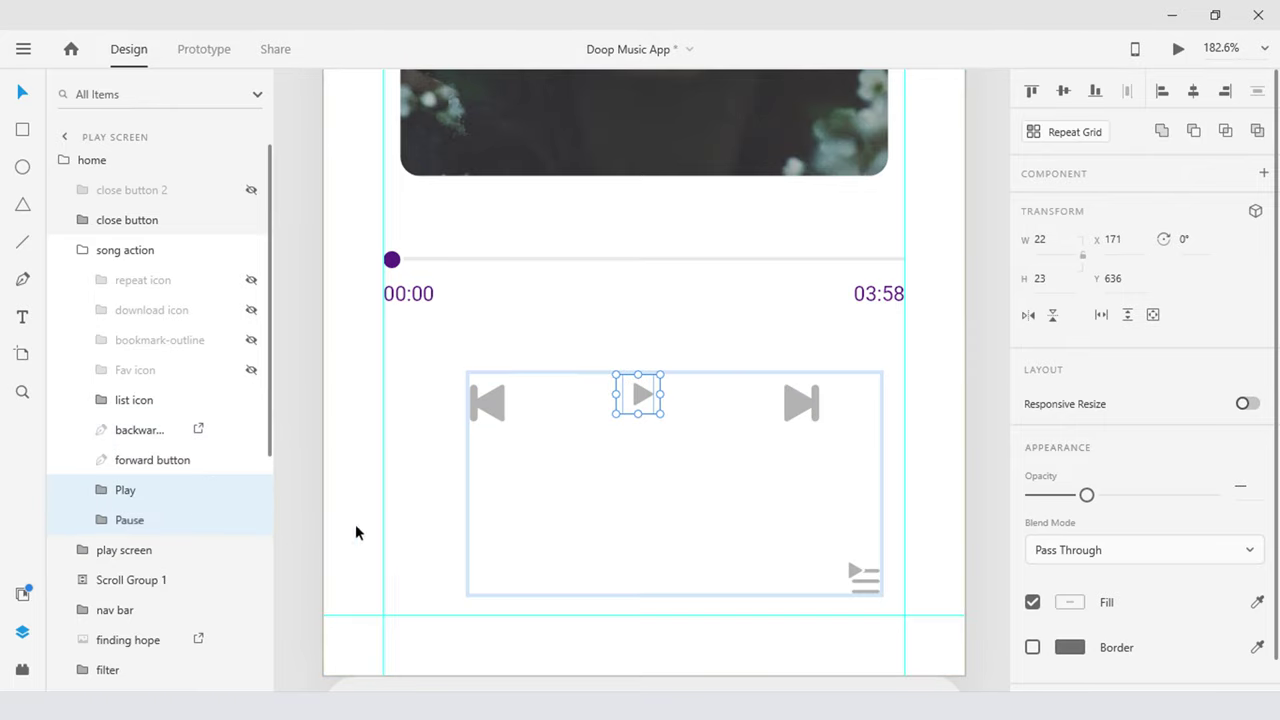
pyautogui.click(128, 500)
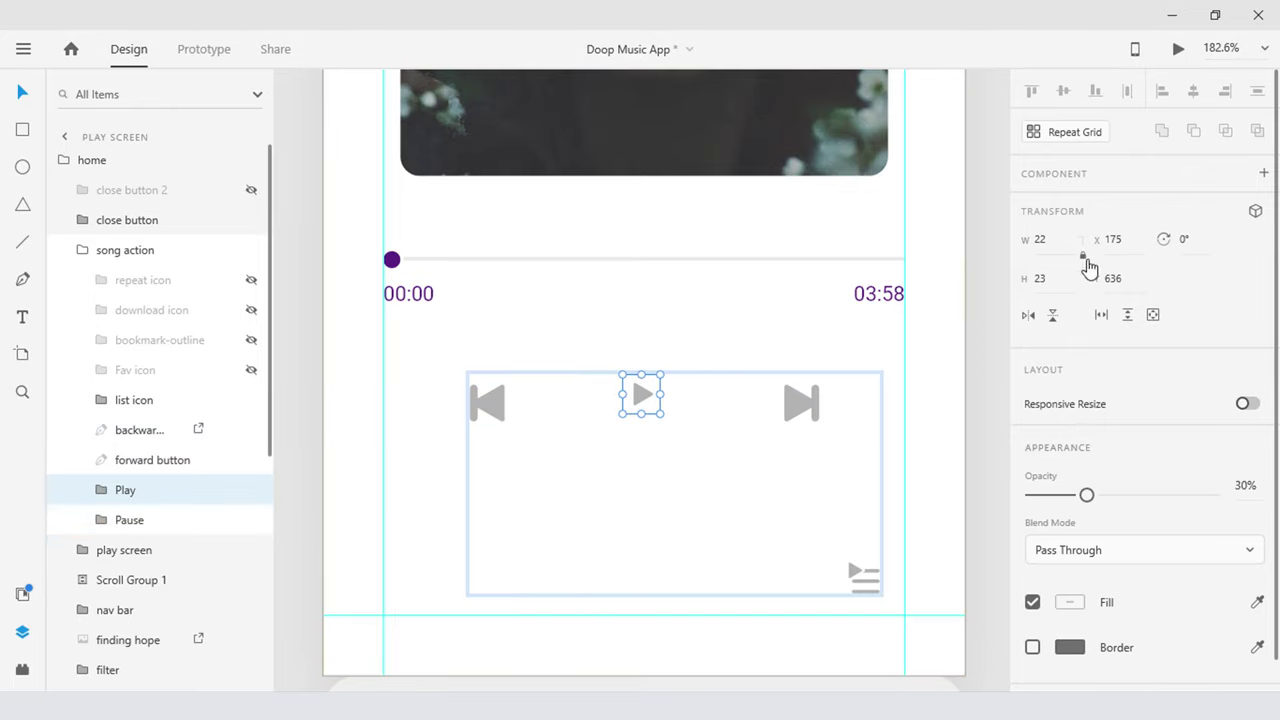
pyautogui.click(1055, 272)
pyautogui.write('69')
pyautogui.press('Return')
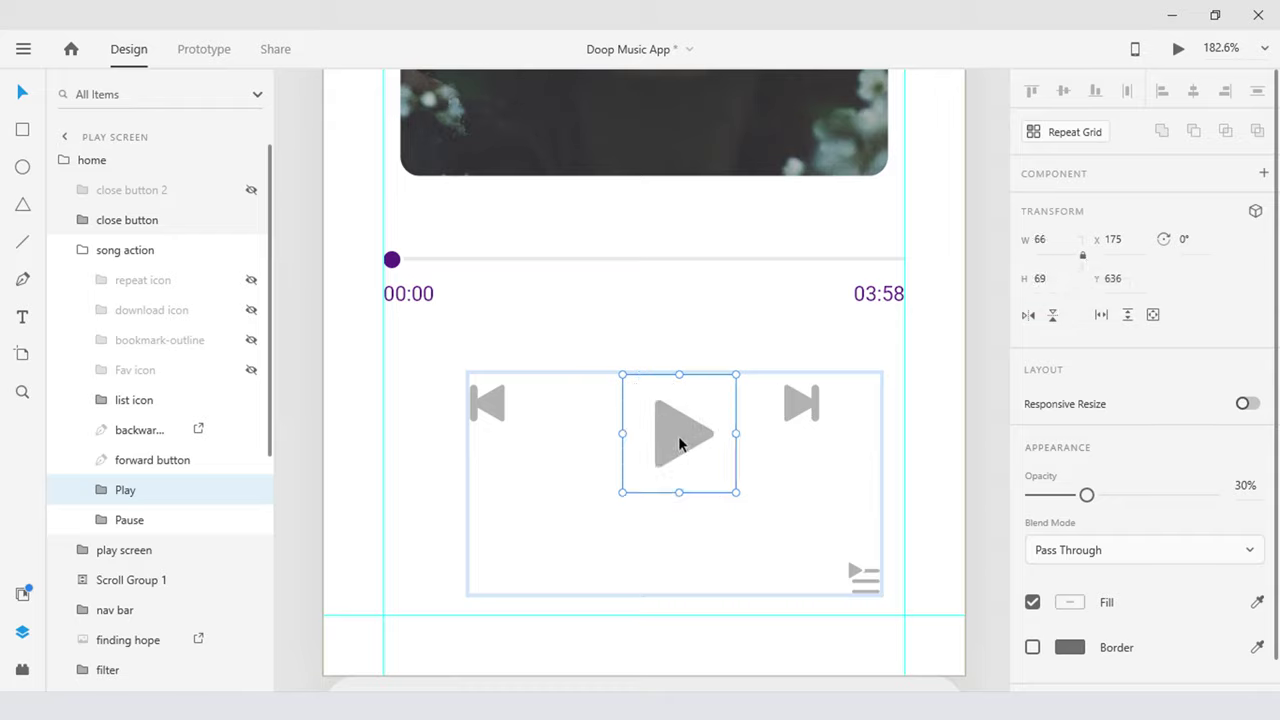
pyautogui.moveTo(664, 425)
pyautogui.mouseDown()
pyautogui.moveTo(638, 403)
pyautogui.moveTo(654, 418)
pyautogui.mouseUp()
# Resize the Pause icon to height 69 and stack it on top of Play
pyautogui.click(145, 524)
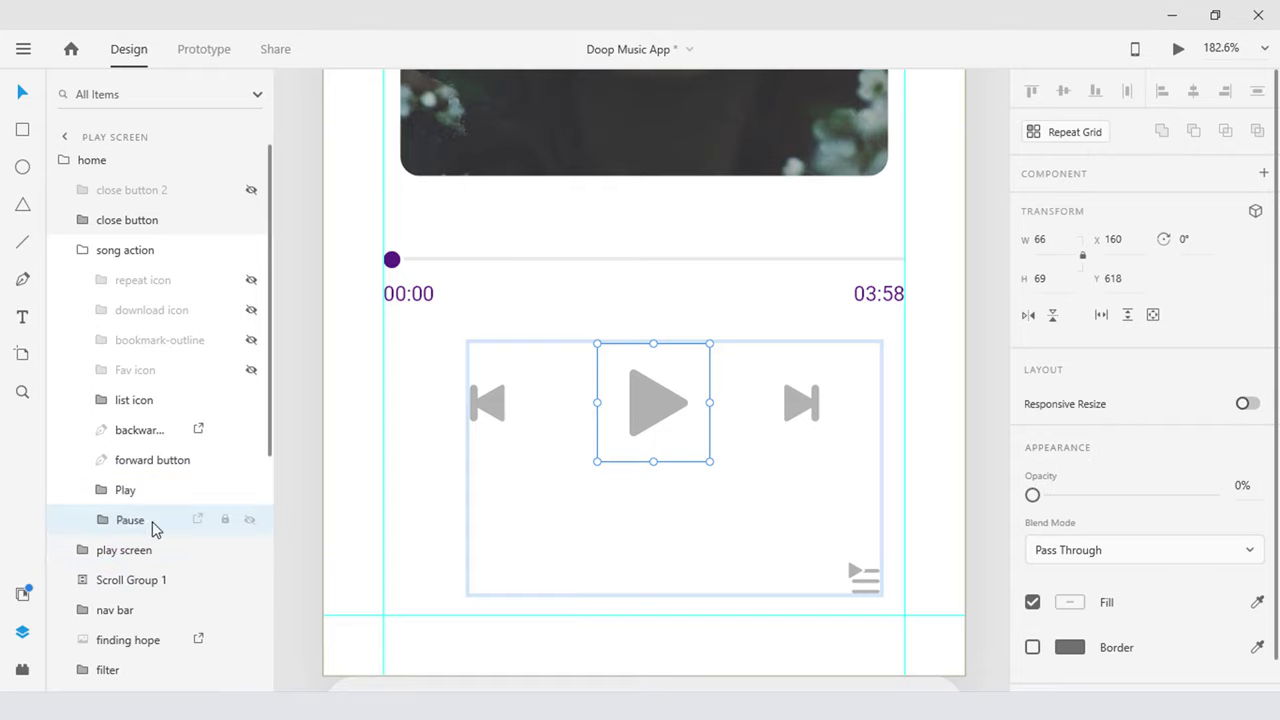
pyautogui.click(1057, 286)
pyautogui.write('69')
pyautogui.press('Return')
pyautogui.moveTo(700, 466); pyautogui.dragTo(680, 436)
pyautogui.click(665, 425)
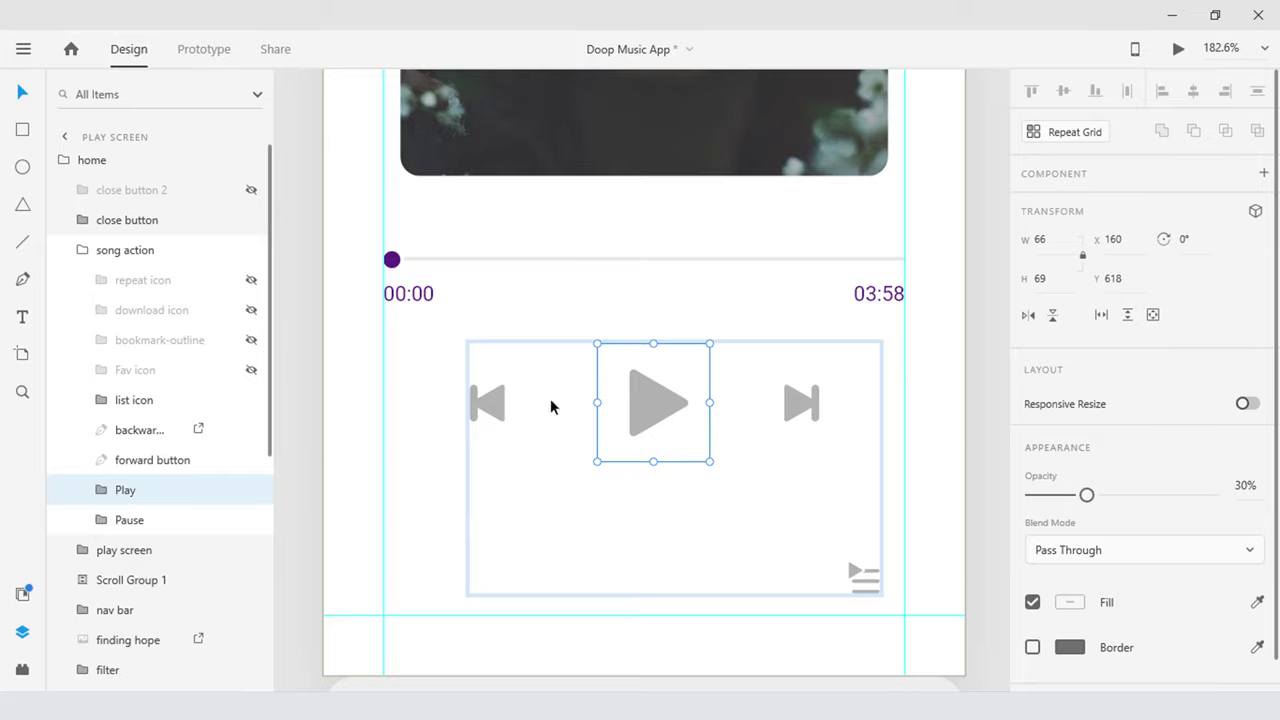
# Make the hidden repeat, bookmark-outline and Fav icon layers visible
pyautogui.click(251, 280)
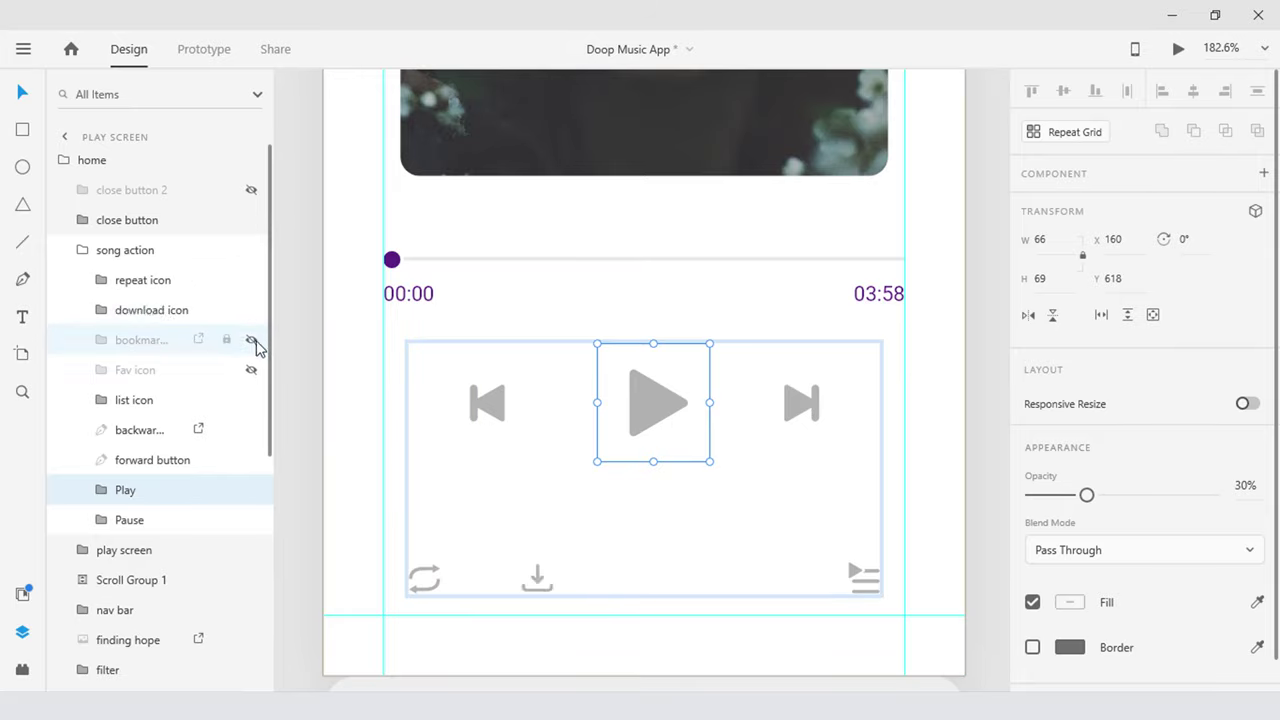
pyautogui.click(251, 340)
pyautogui.click(251, 370)
pyautogui.scroll(-5, 651, 494)
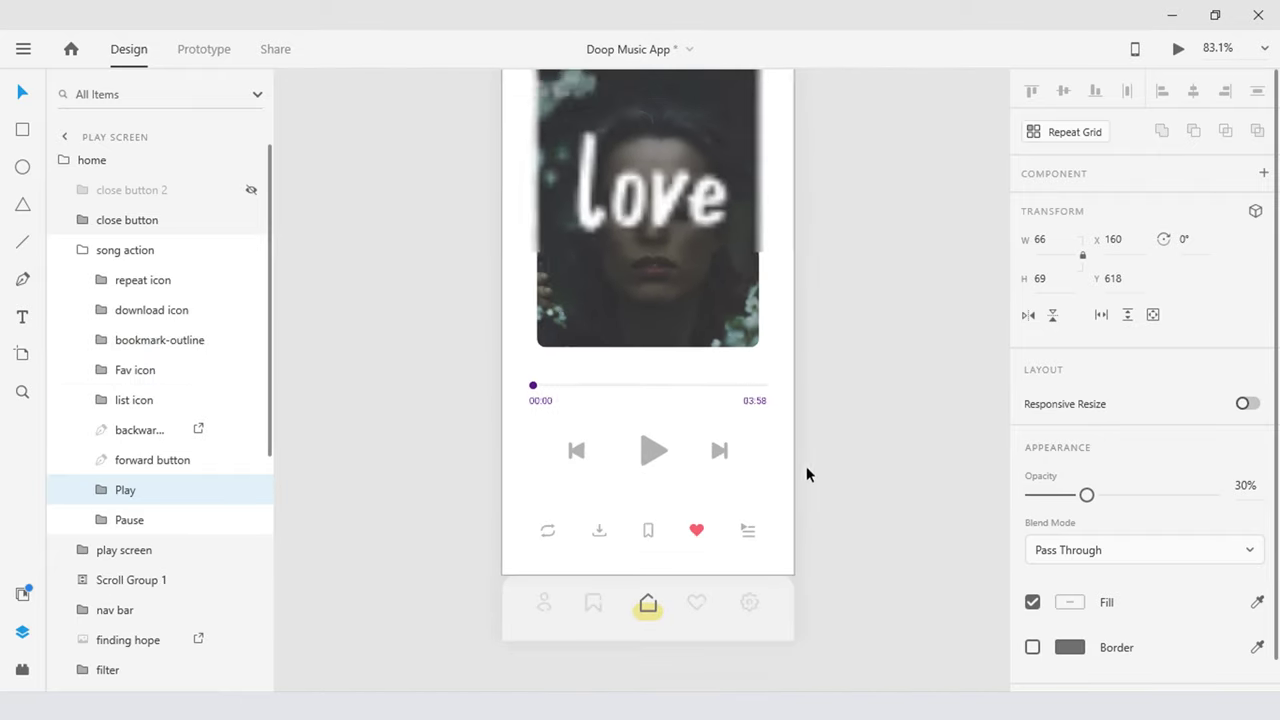
pyautogui.click(897, 449)
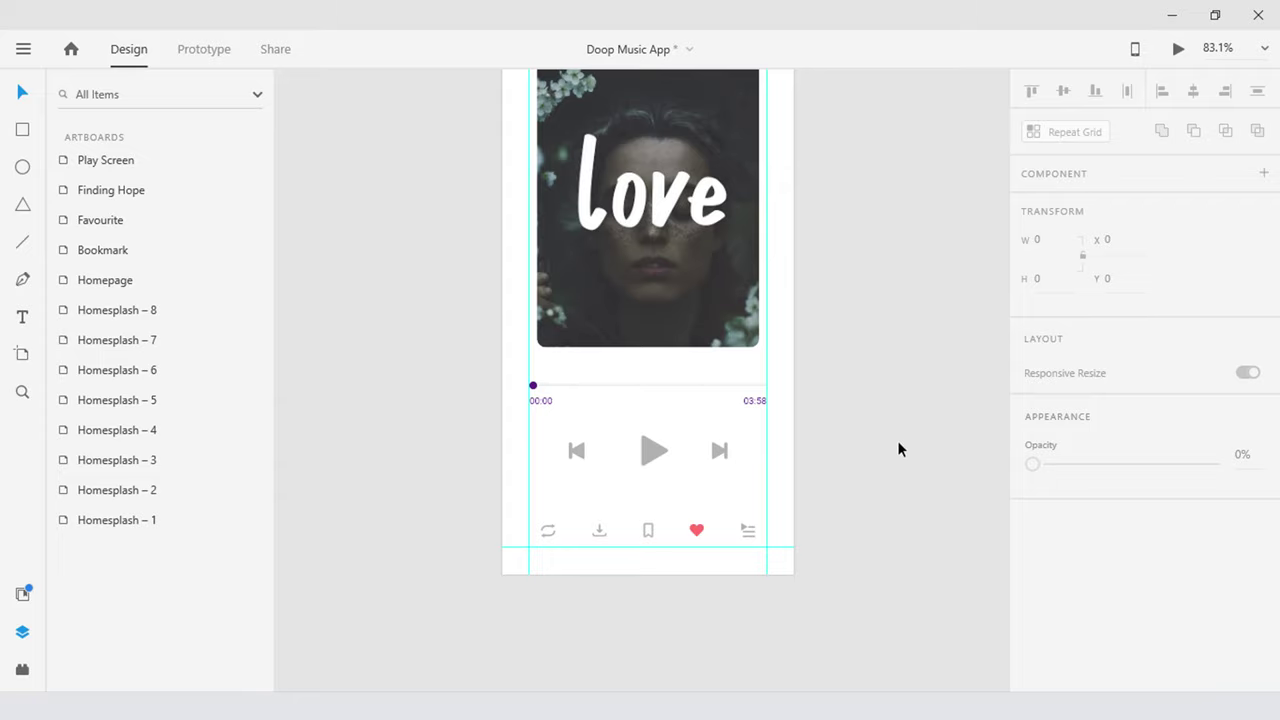
# Set the backward, Play and forward buttons to 50% opacity
pyautogui.scroll(3, 677, 449)
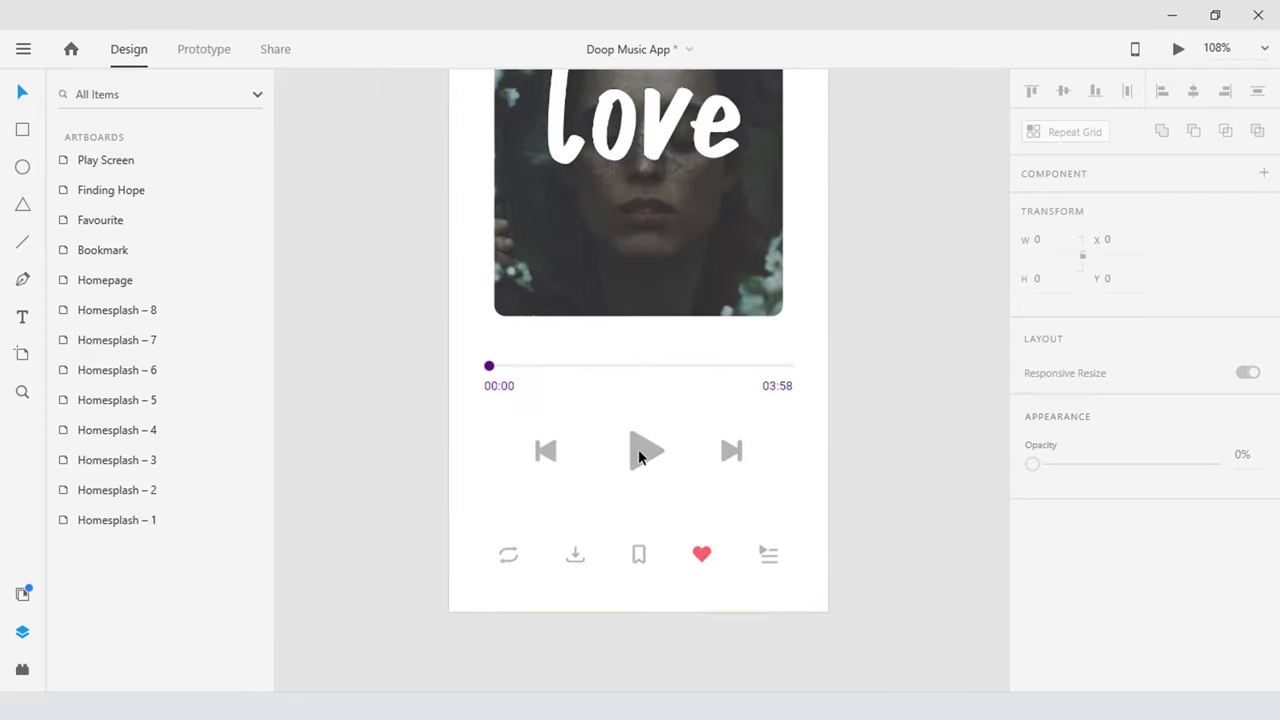
pyautogui.click(640, 456)
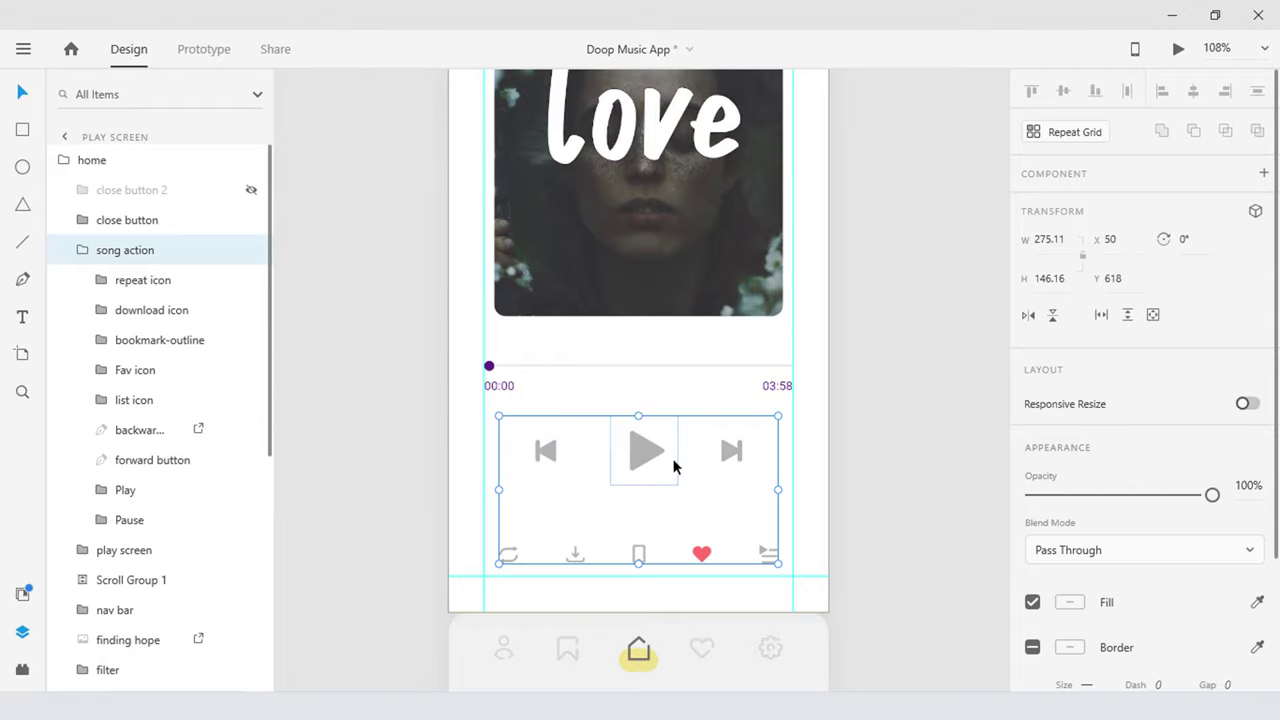
pyautogui.doubleClick(652, 458)
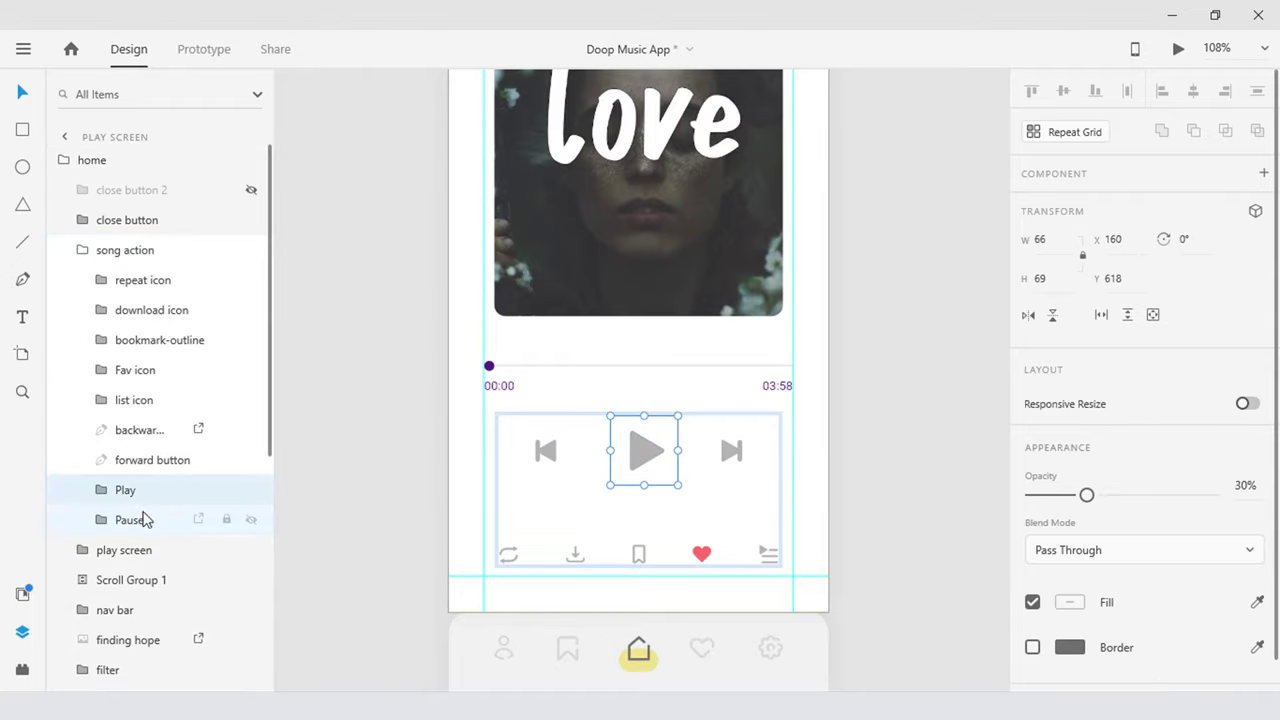
pyautogui.keyDown('shift'); pyautogui.click(138, 436); pyautogui.keyUp('shift')
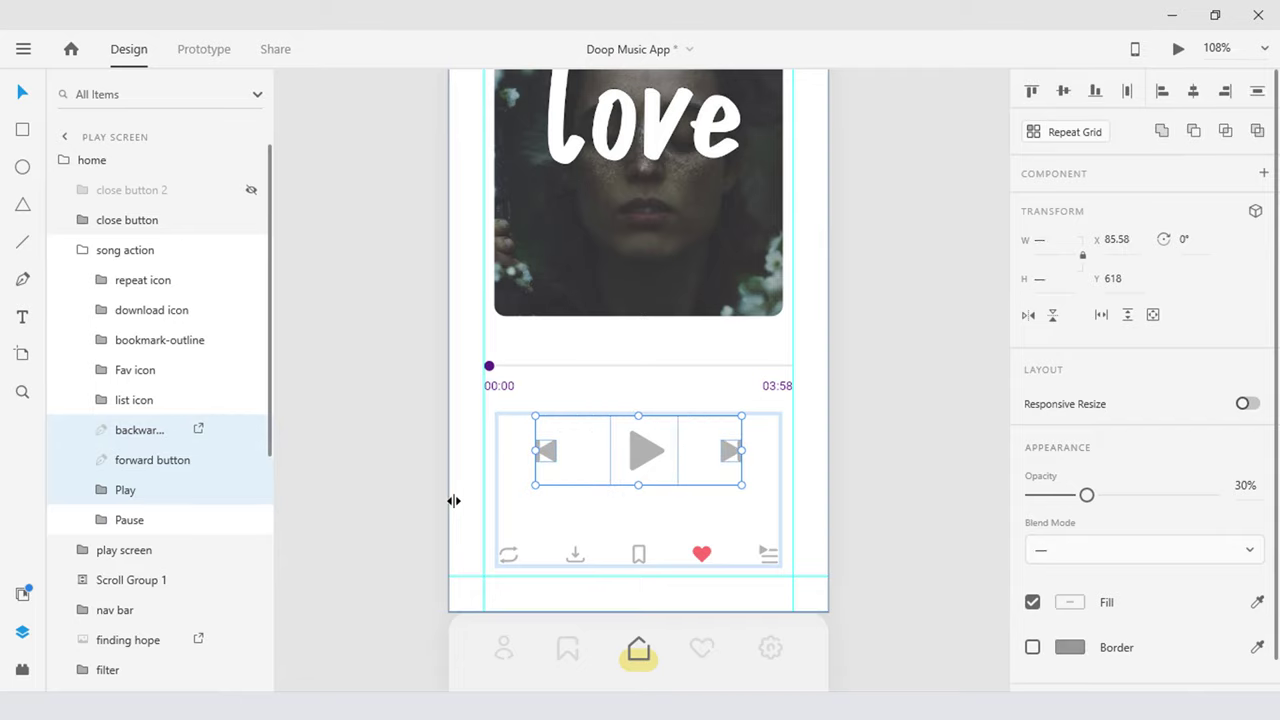
pyautogui.click(1242, 481)
pyautogui.write('50')
pyautogui.press('Return')
pyautogui.scroll(-4, 887, 451)
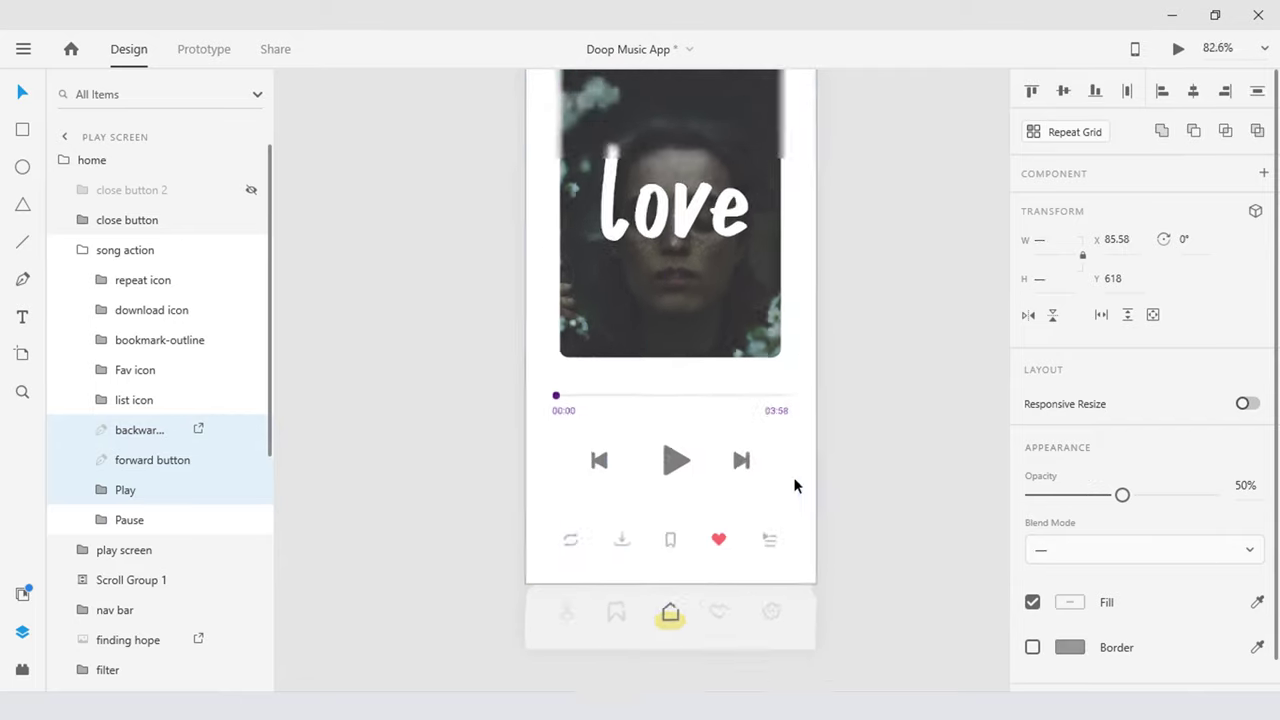
pyautogui.click(778, 466)
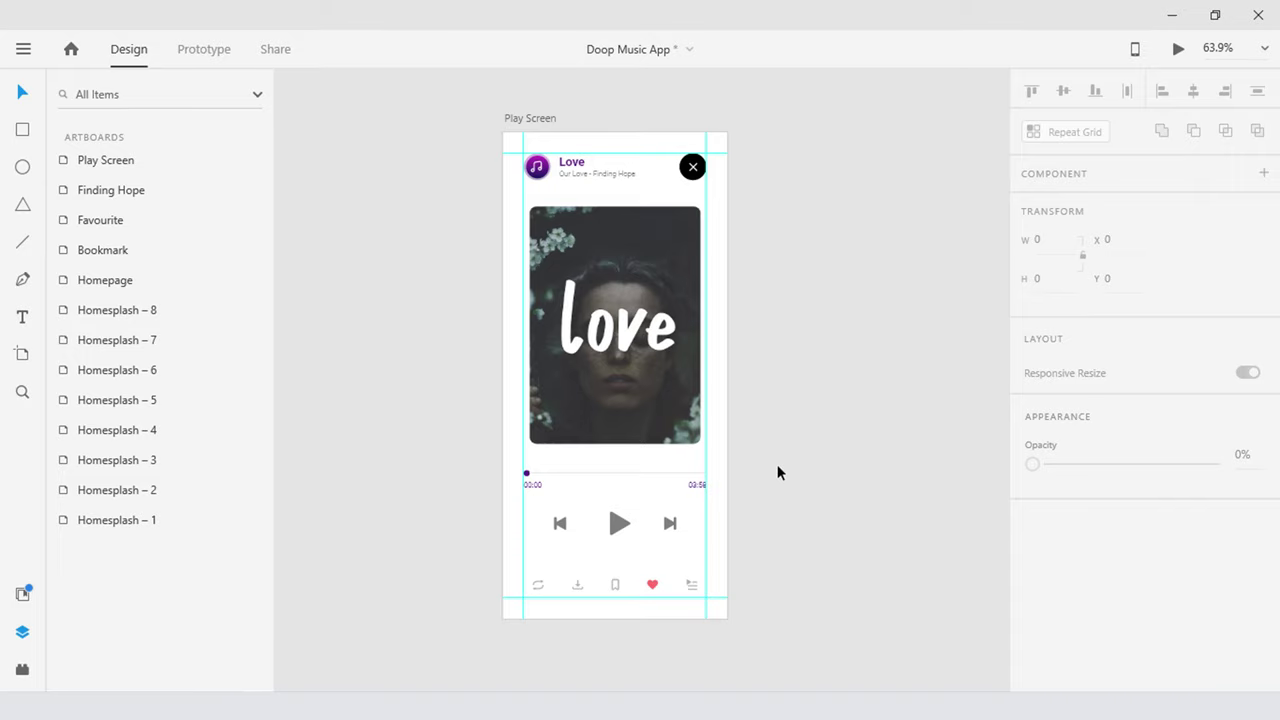
# Fade the close button's black circle to 0% opacity
pyautogui.scroll(5, 703, 134)
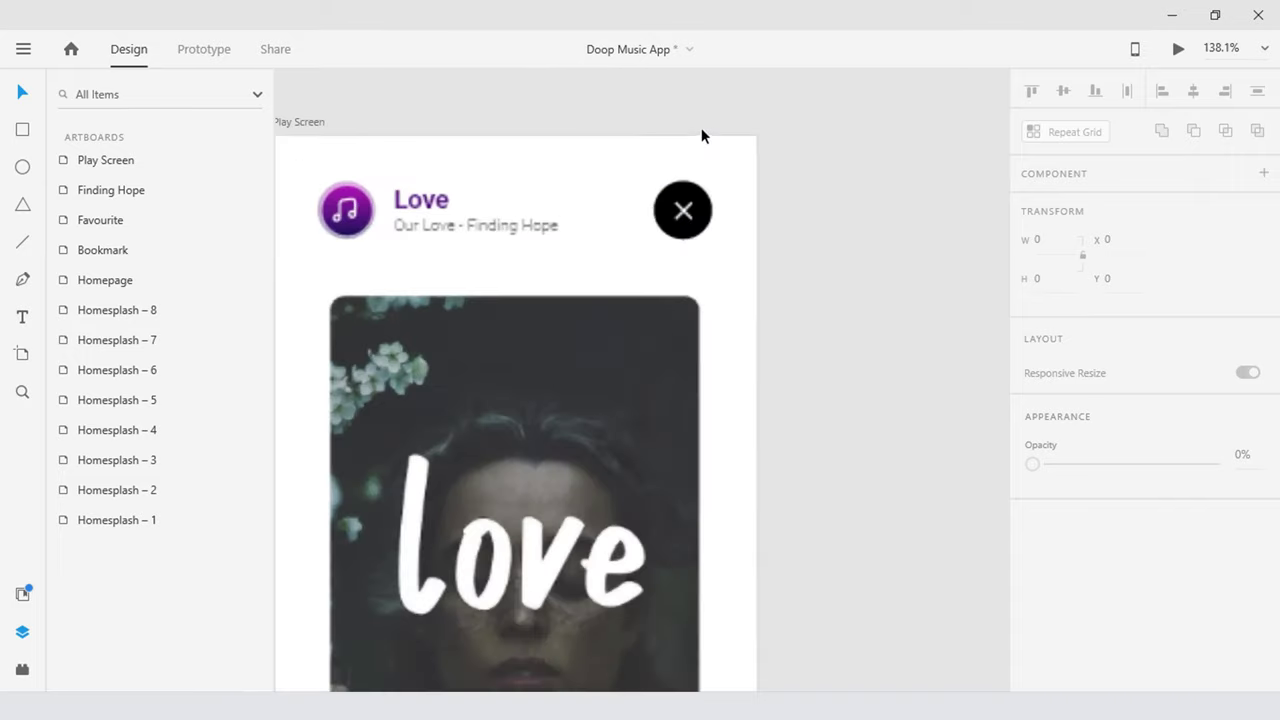
pyautogui.click(755, 228)
pyautogui.doubleClick(755, 228)
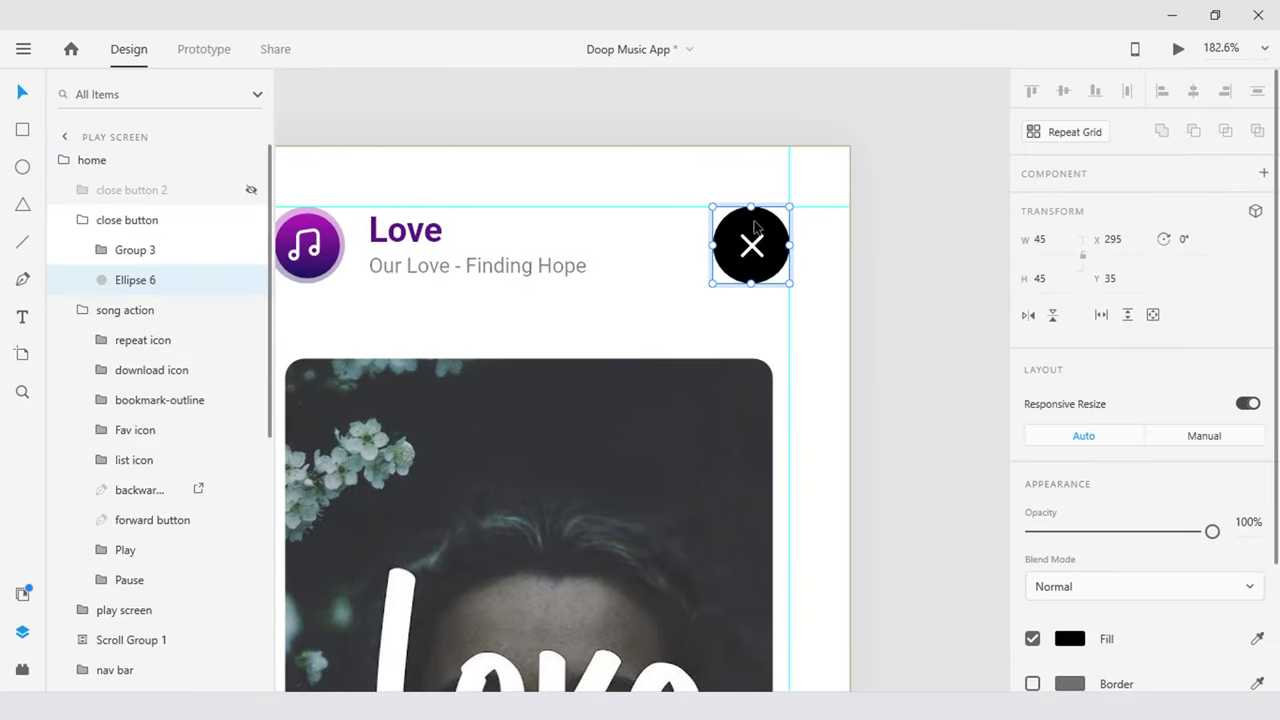
pyautogui.scroll(-2, 1162, 364)
pyautogui.moveTo(1213, 443); pyautogui.dragTo(999, 430)
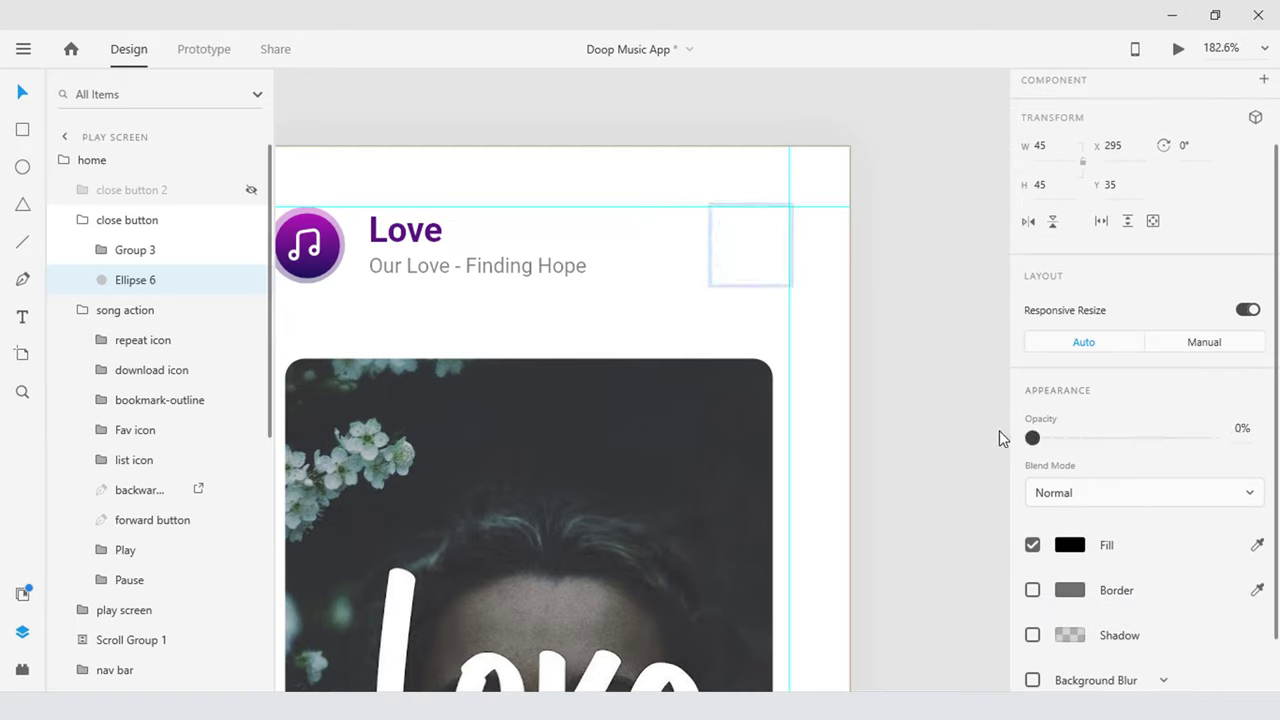
# Give the X icon a black stroke and 50% opacity
pyautogui.click(128, 250)
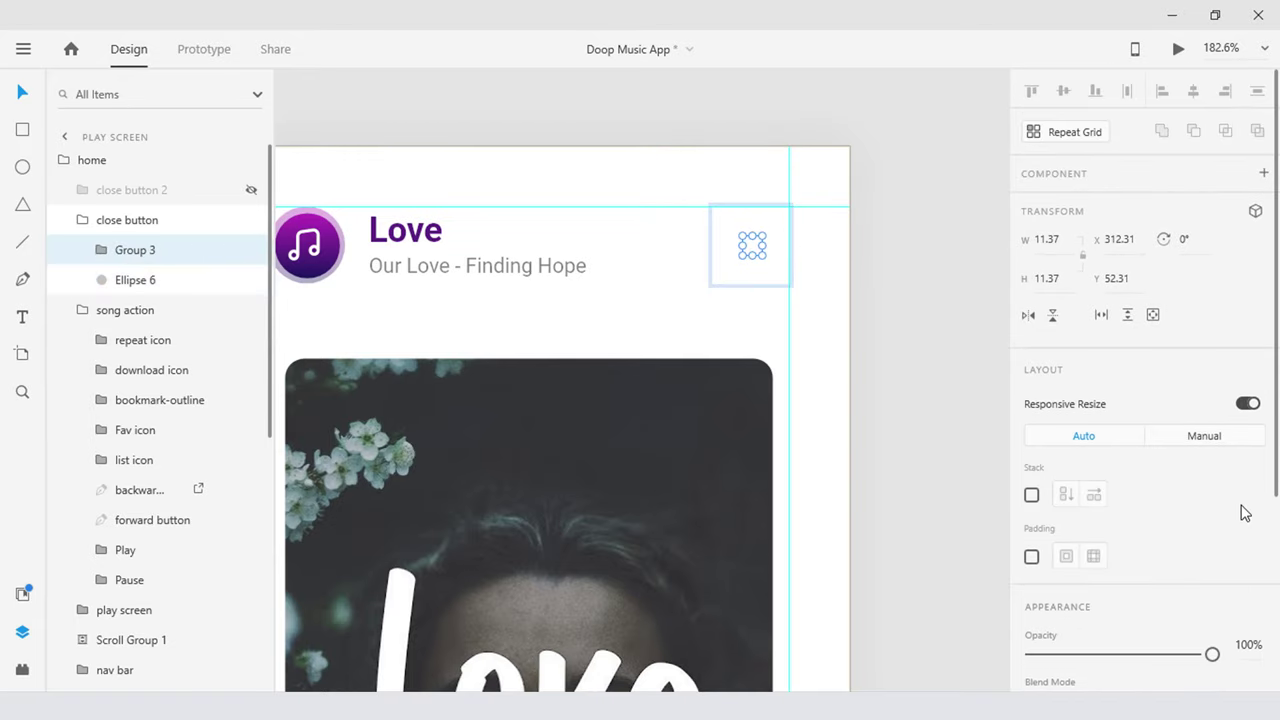
pyautogui.scroll(-3, 1244, 513)
pyautogui.hotkey('ctrl', 'shift', 'y')
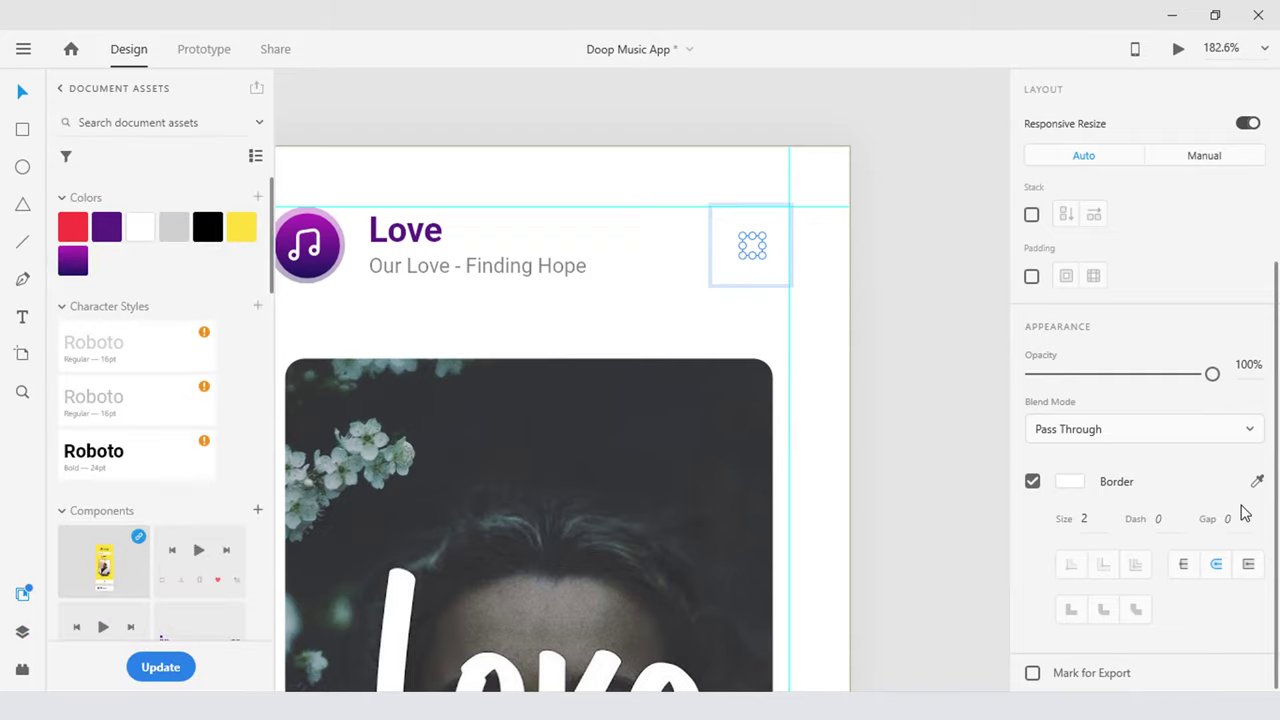
pyautogui.click(1257, 481)
pyautogui.click(207, 227)
pyautogui.hotkey('ctrl', 'shift', 'y')
pyautogui.click(1244, 377)
pyautogui.write('50')
pyautogui.press('Return')
# Drag one X path endpoint to the centre so the icon becomes a downward chevron
pyautogui.scroll(2, 619, 285)
pyautogui.scroll(3, 621, 237)
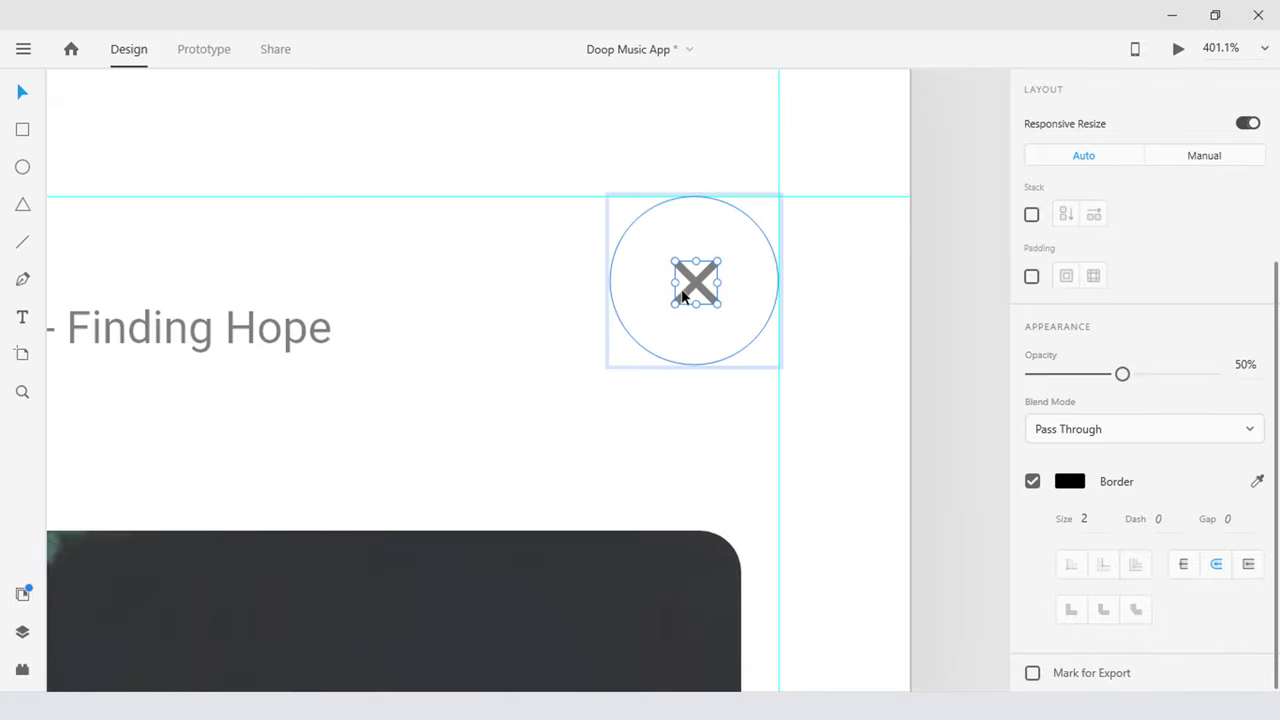
pyautogui.doubleClick(684, 290)
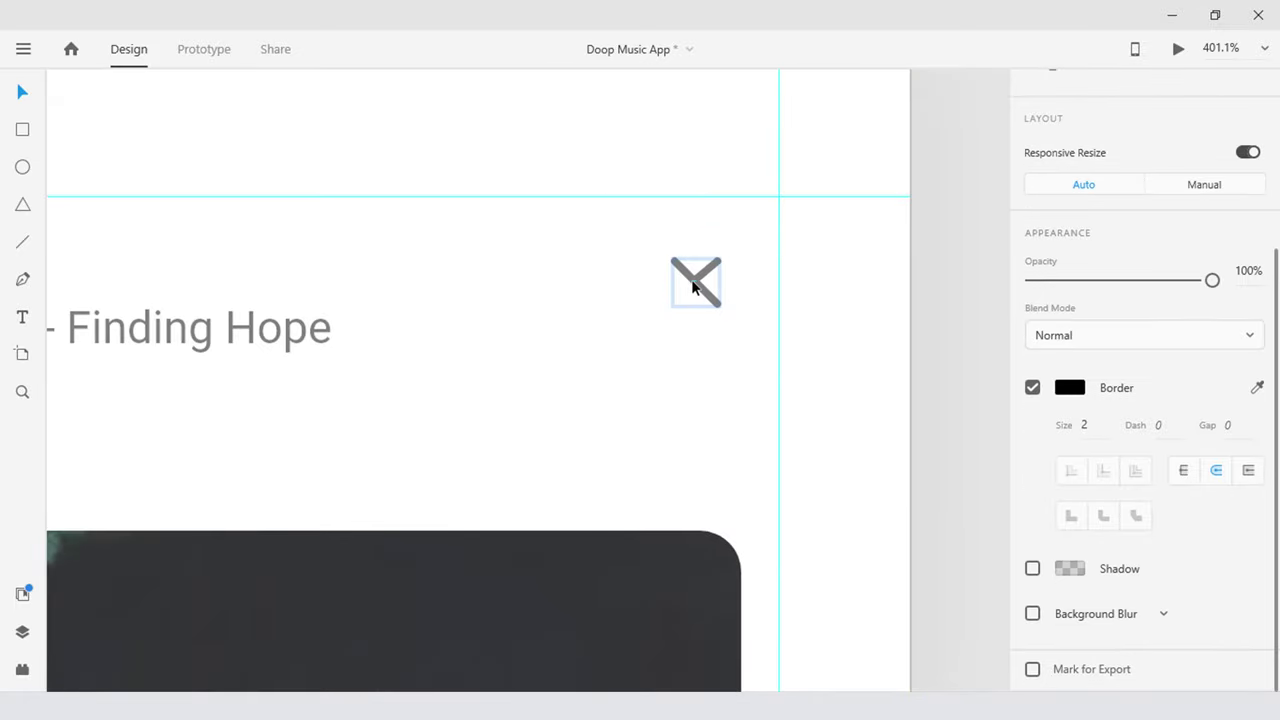
pyautogui.scroll(5, 700, 290)
pyautogui.moveTo(727, 343); pyautogui.dragTo(679, 292)
pyautogui.scroll(-5, 706, 314)
pyautogui.scroll(-5, 845, 315)
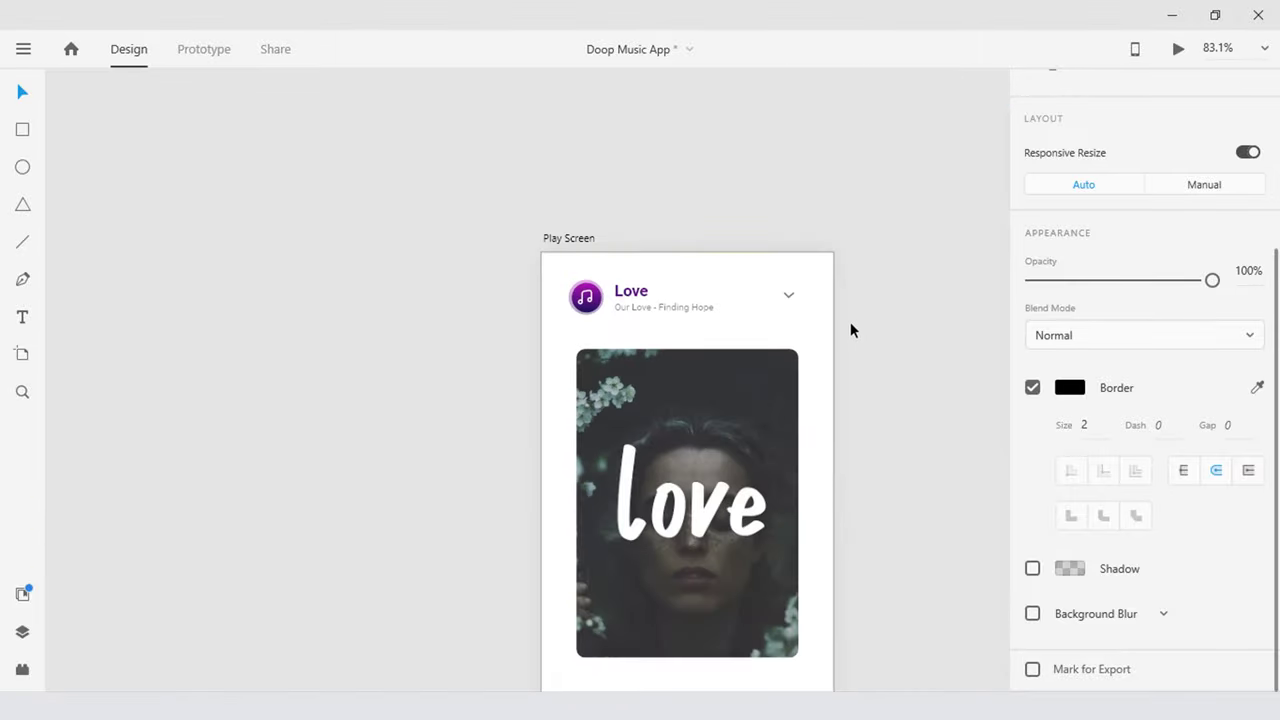
pyautogui.click(850, 331)
pyautogui.scroll(3, 851, 334)
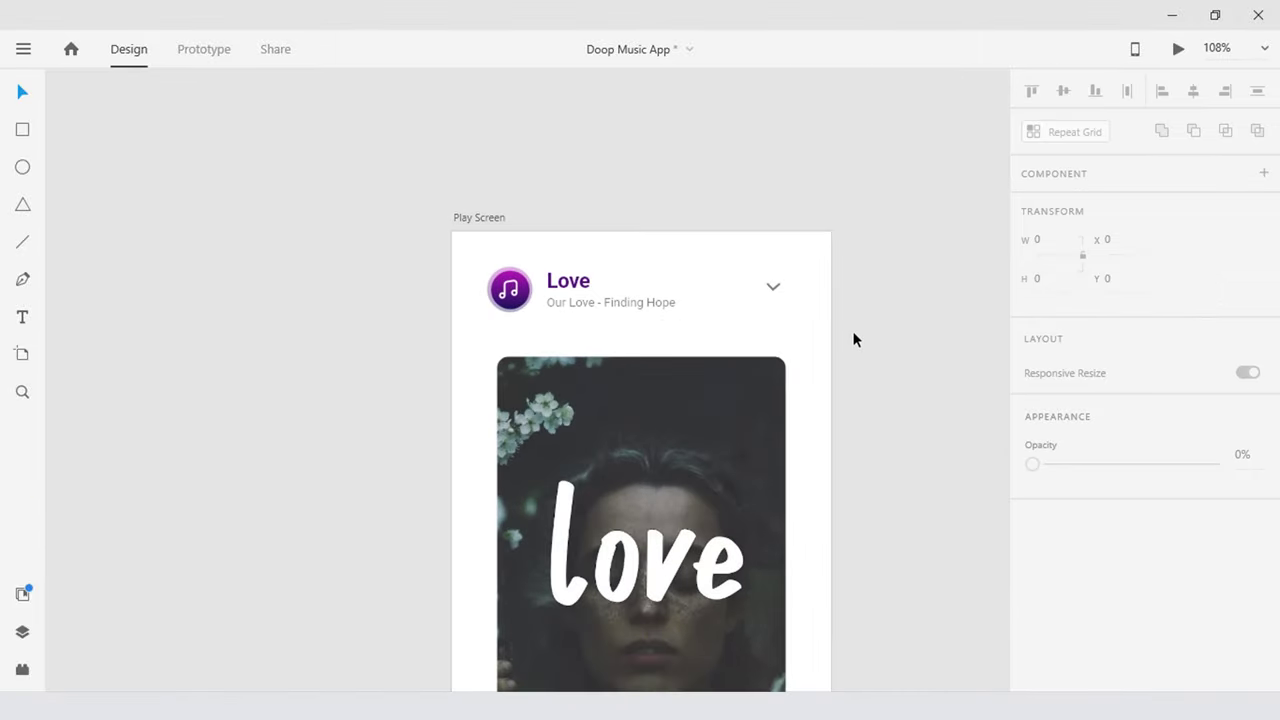
pyautogui.click(475, 209)
# Select the love song cover and timer layers inside Finding Hope's home component
pyautogui.hotkey('ctrl', '0')
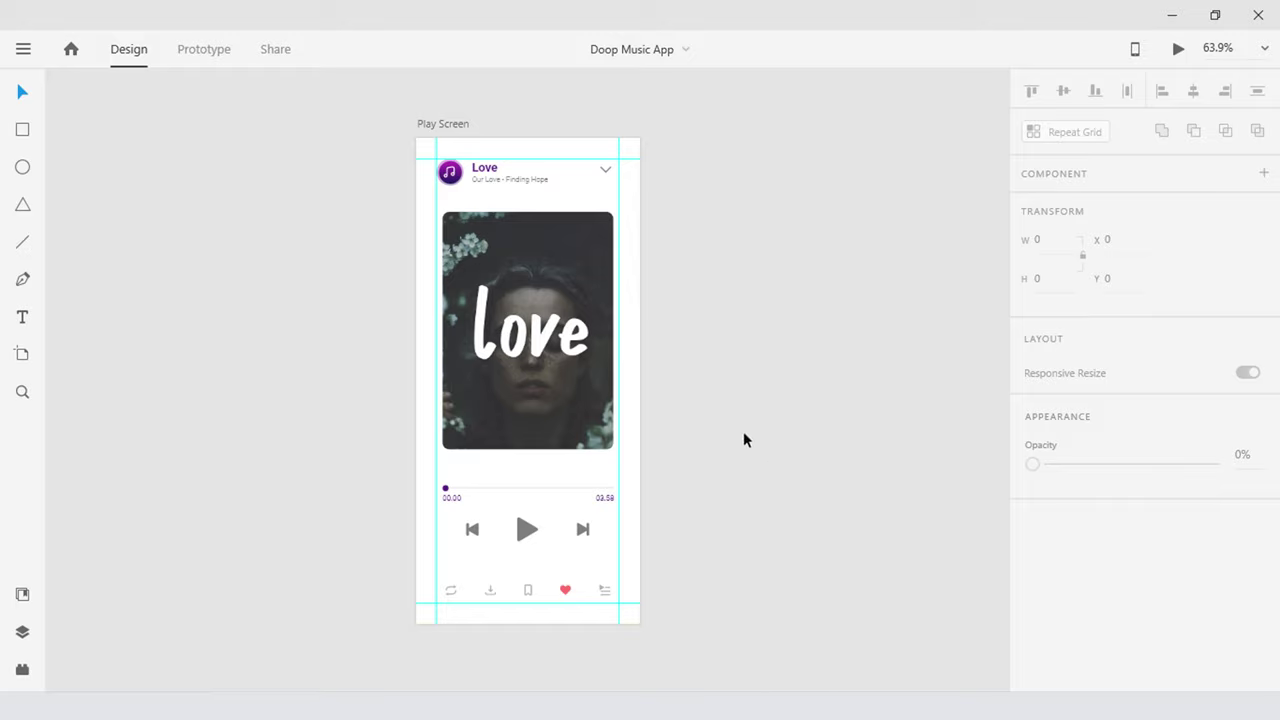
pyautogui.press('Tab')
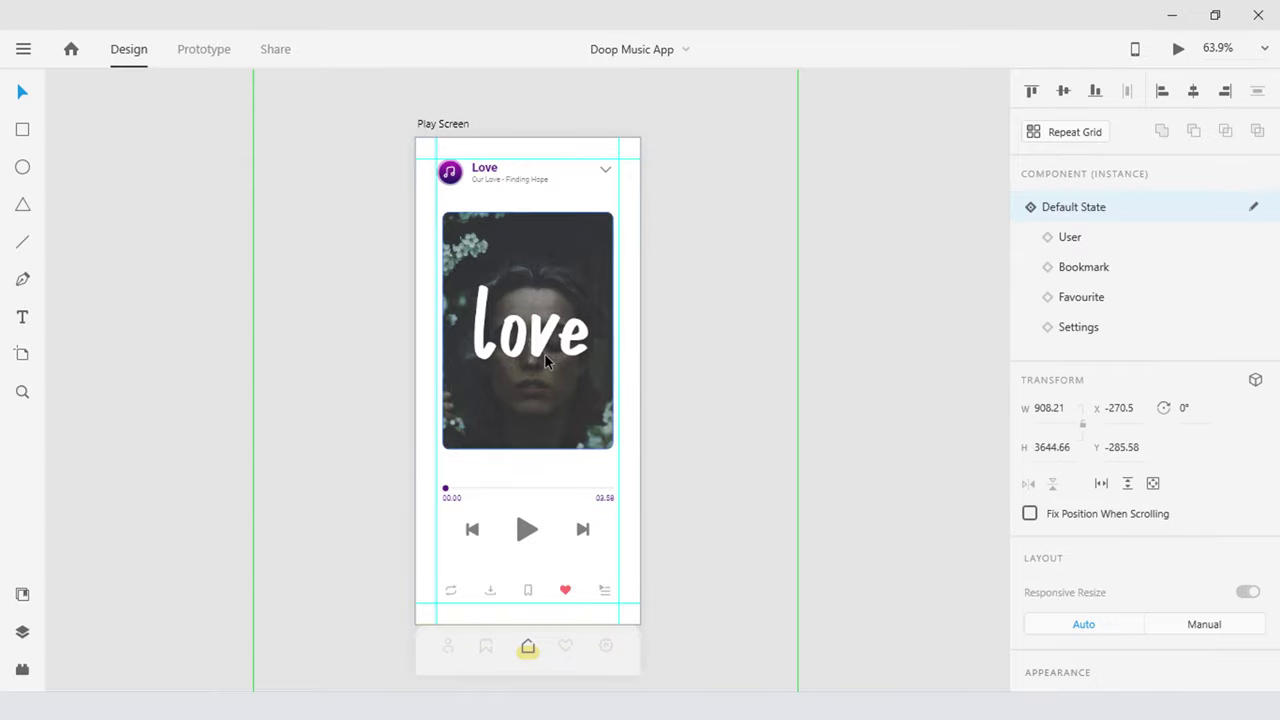
pyautogui.hotkey('ctrl', 'y')
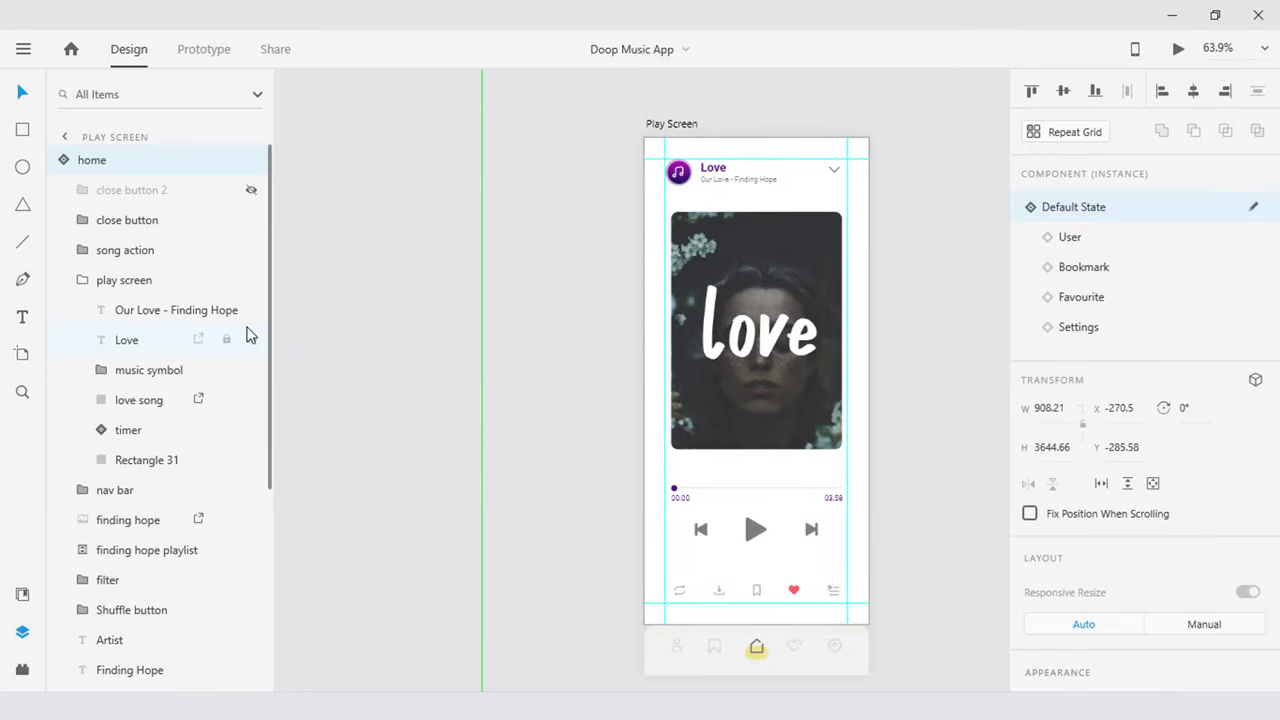
pyautogui.click(152, 405)
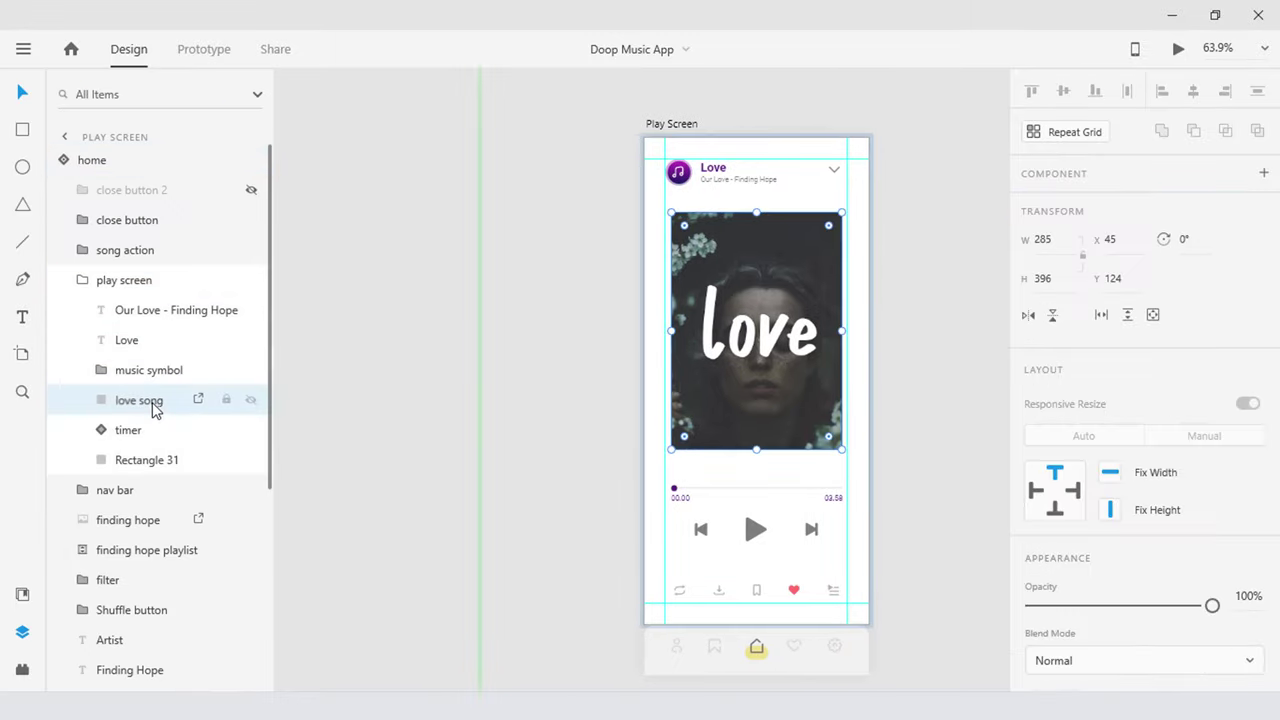
pyautogui.keyDown('shift'); pyautogui.click(146, 432); pyautogui.keyUp('shift')
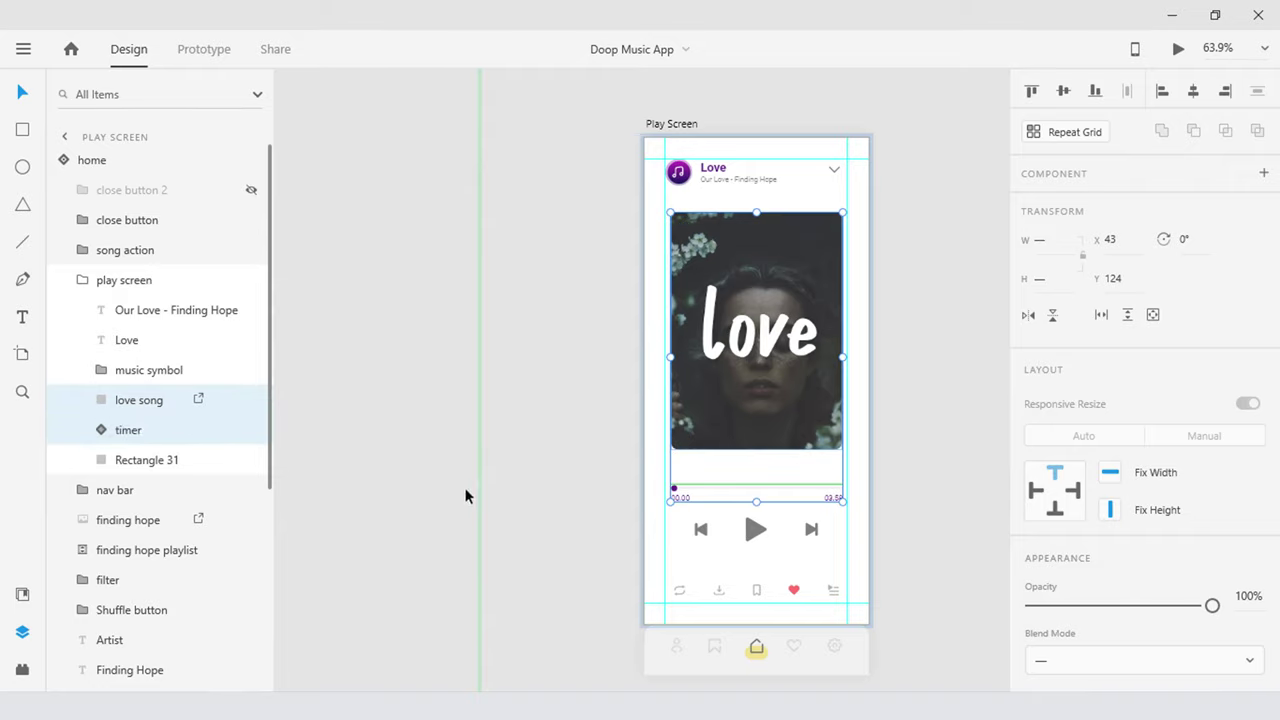
pyautogui.scroll(-3, 465, 496)
pyautogui.scroll(10, 645, 584)
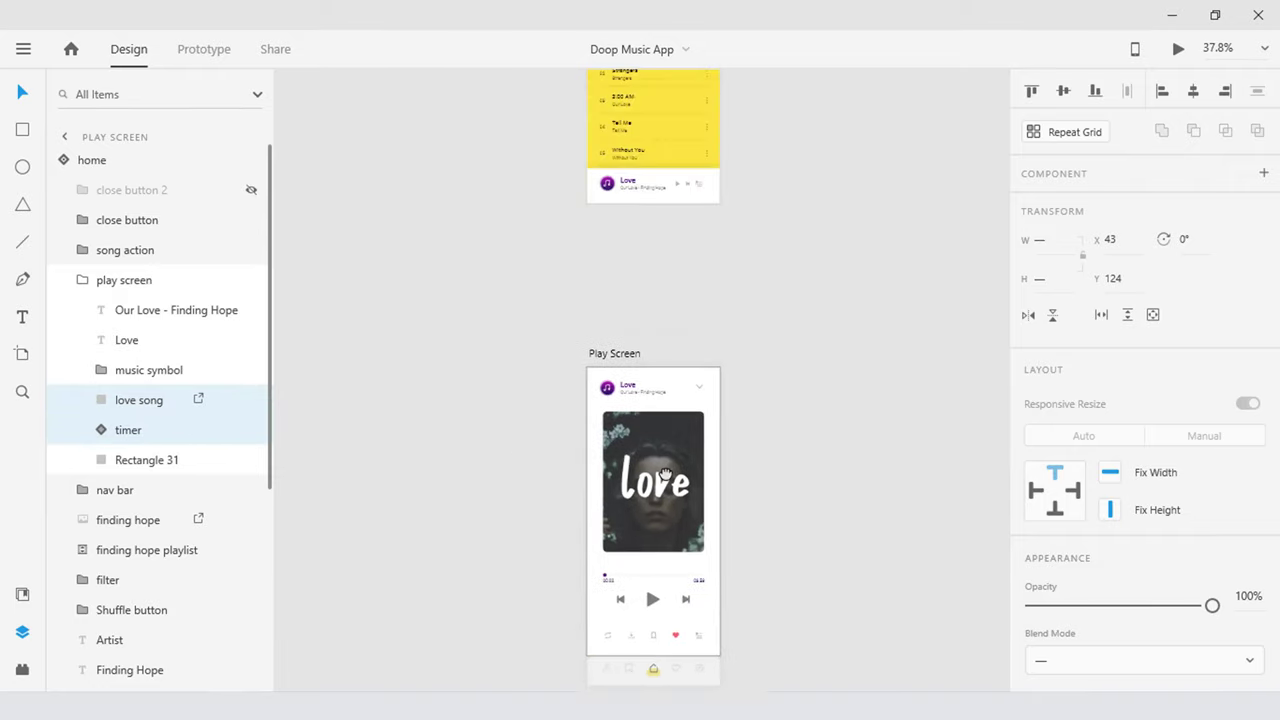
pyautogui.click(691, 426)
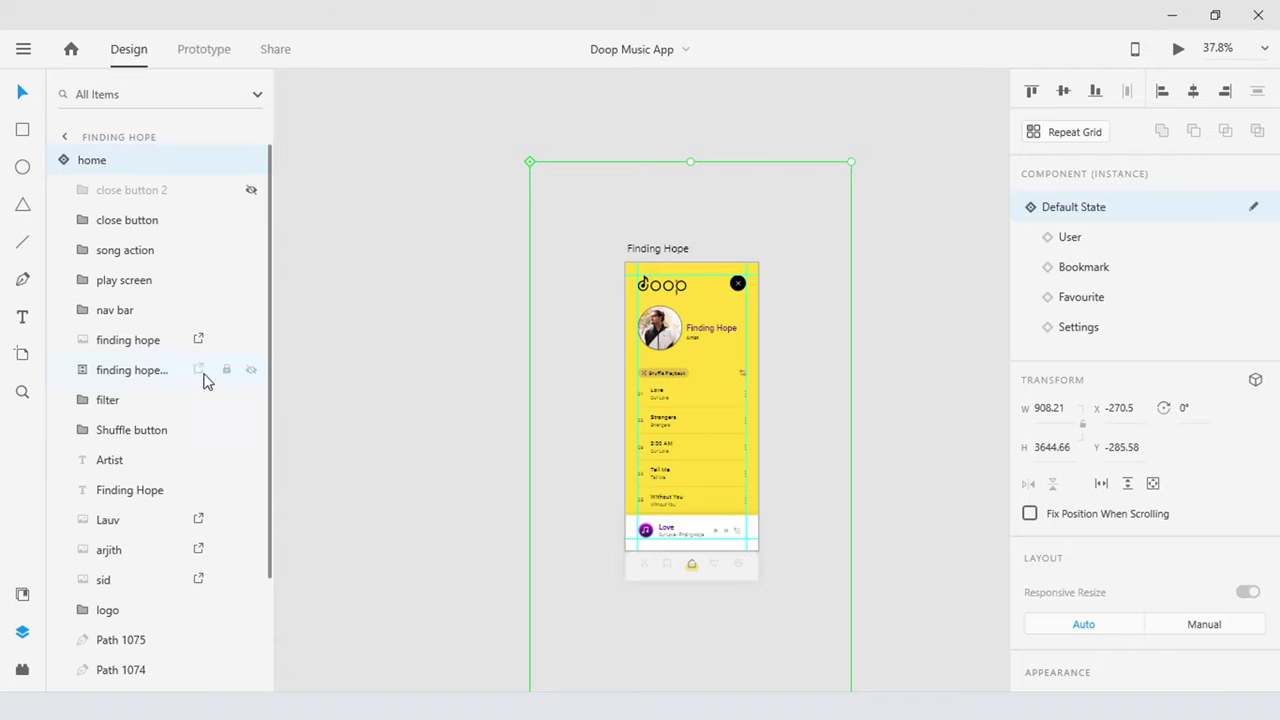
pyautogui.click(104, 282)
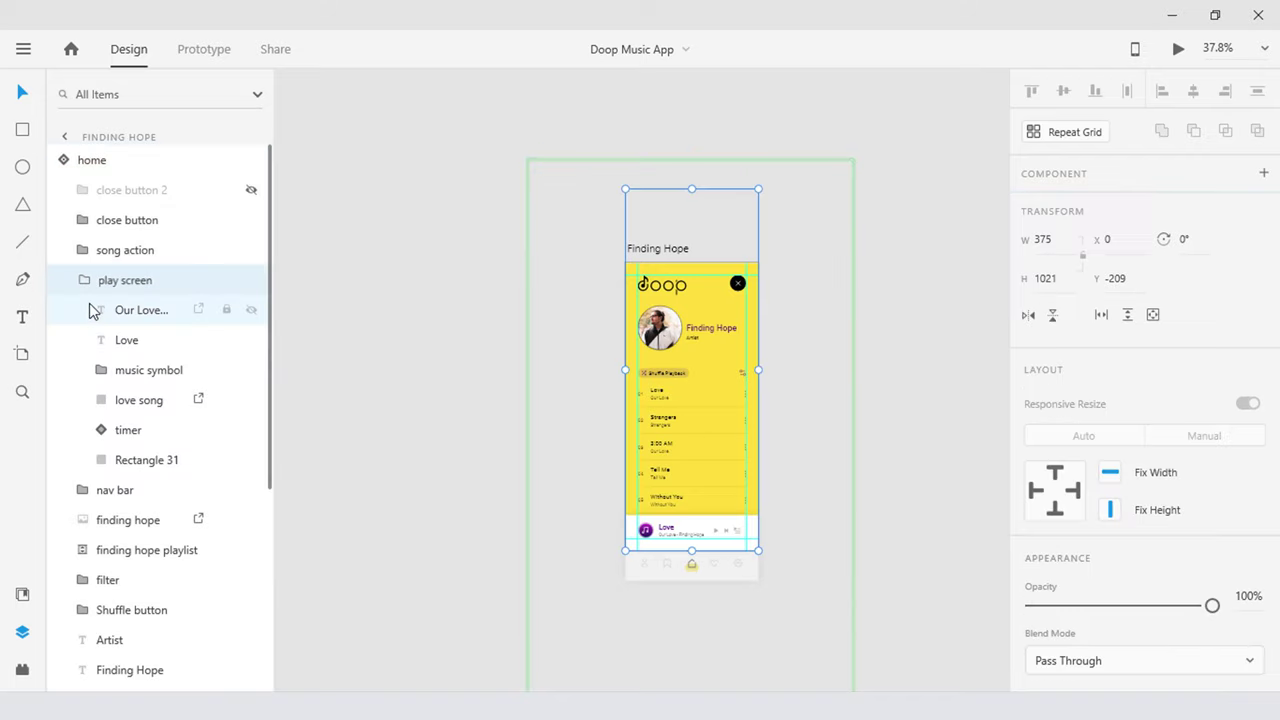
pyautogui.click(136, 404)
pyautogui.keyDown('shift'); pyautogui.click(128, 430); pyautogui.keyUp('shift')
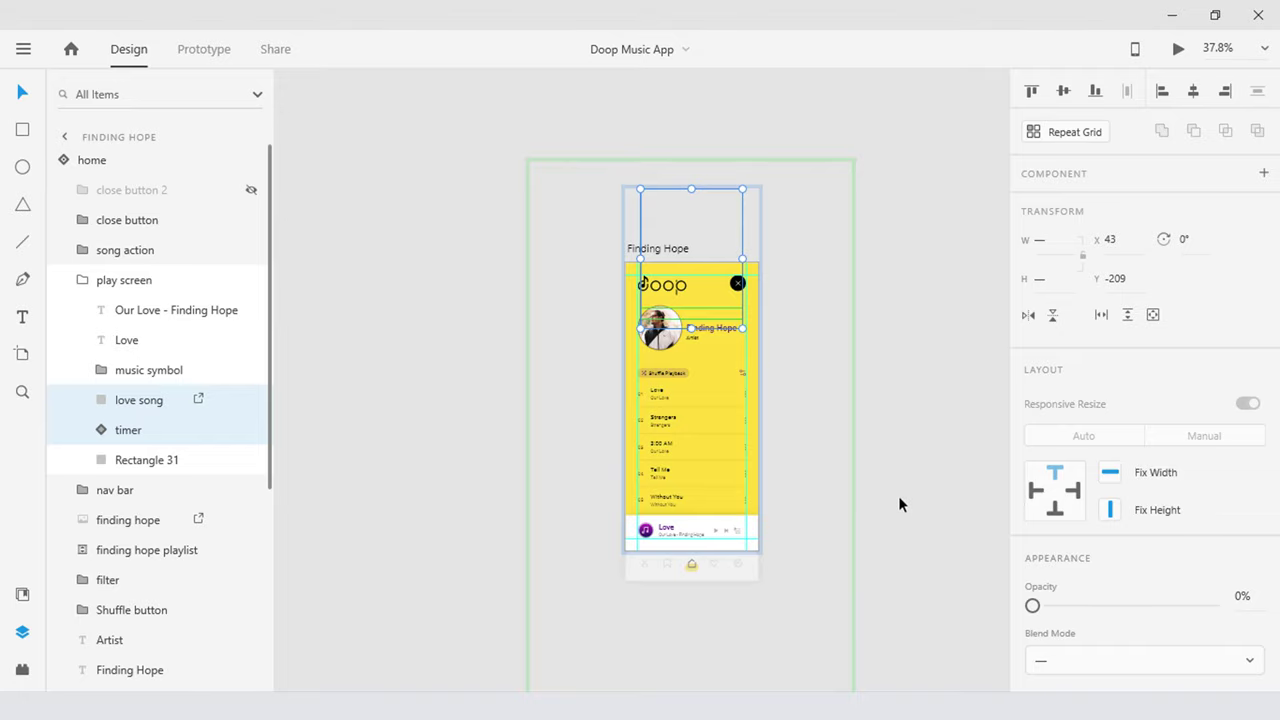
# Set the love song cover and the timer to 0% opacity
pyautogui.click(160, 406)
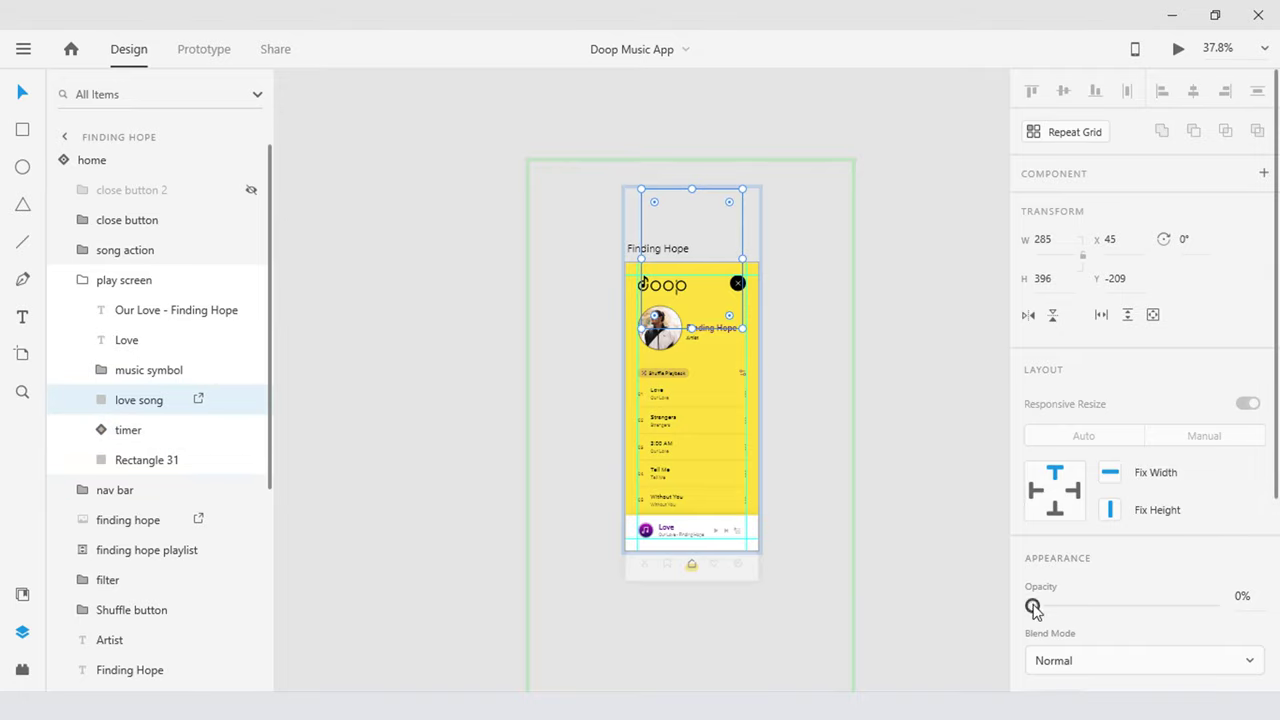
pyautogui.moveTo(1033, 607); pyautogui.dragTo(928, 625)
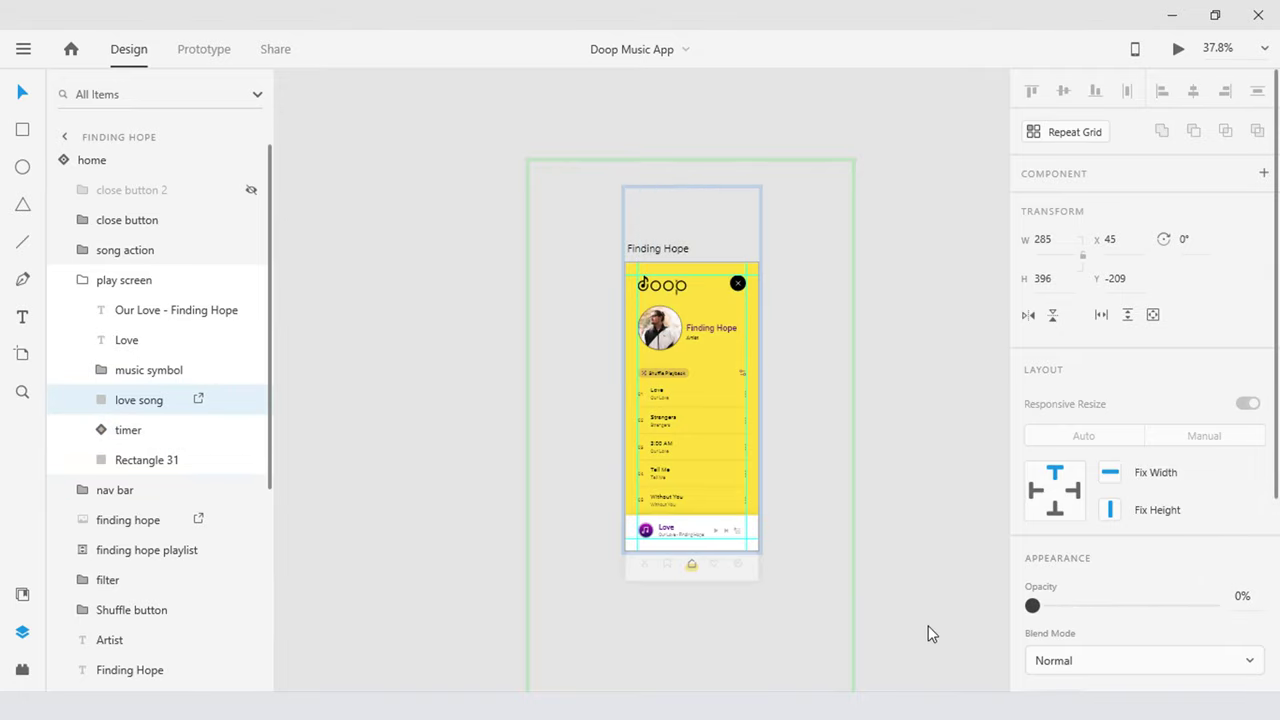
pyautogui.click(145, 432)
pyautogui.moveTo(1032, 684); pyautogui.dragTo(829, 689)
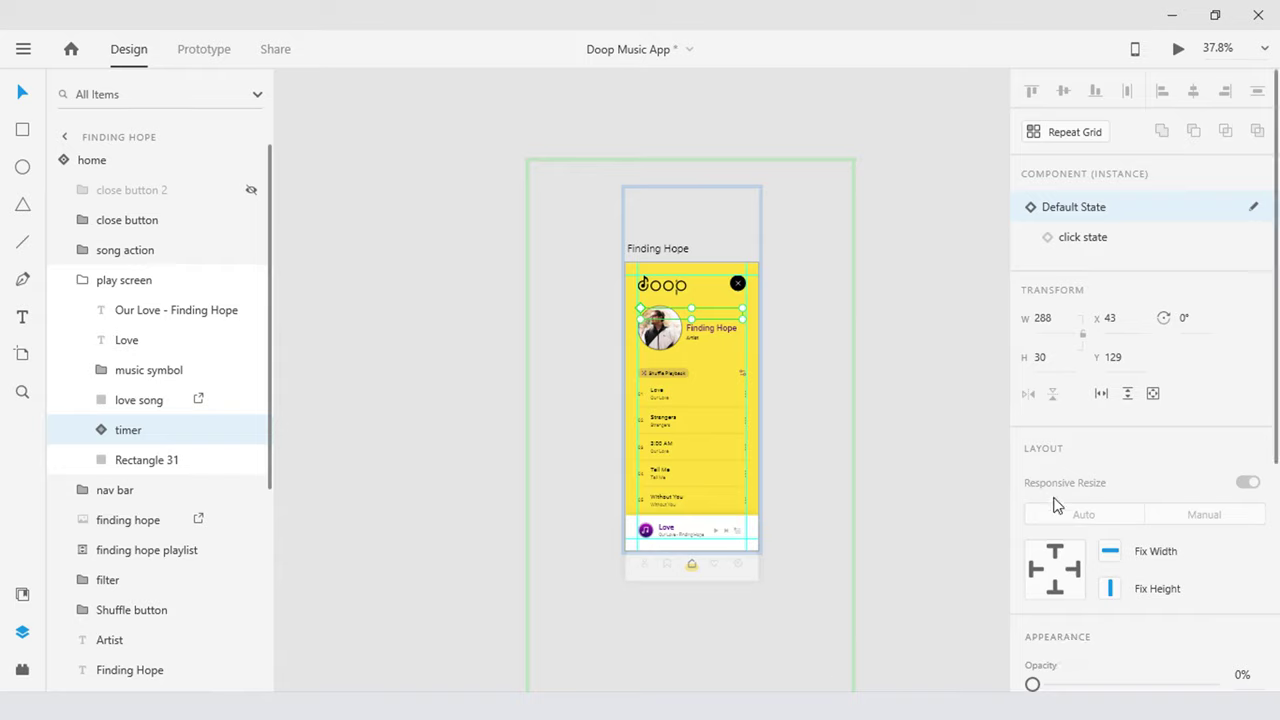
pyautogui.click(917, 449)
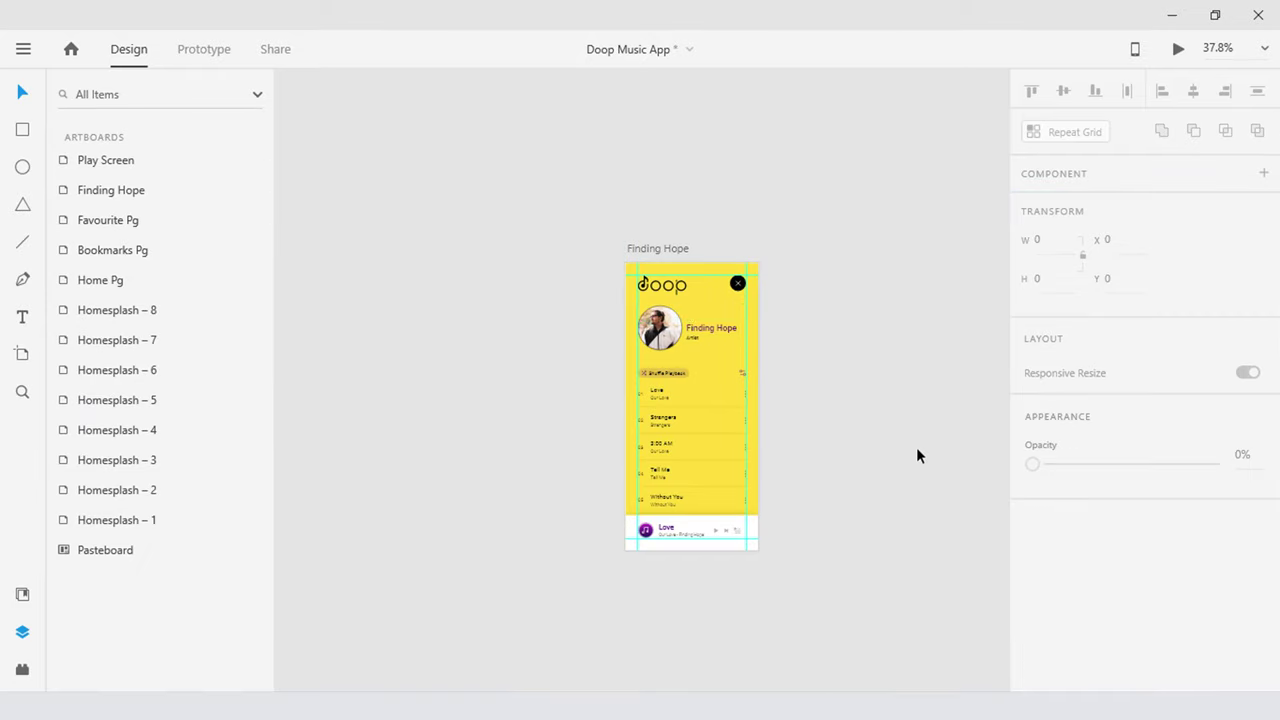
pyautogui.moveTo(916, 447); pyautogui.dragTo(868, 224)
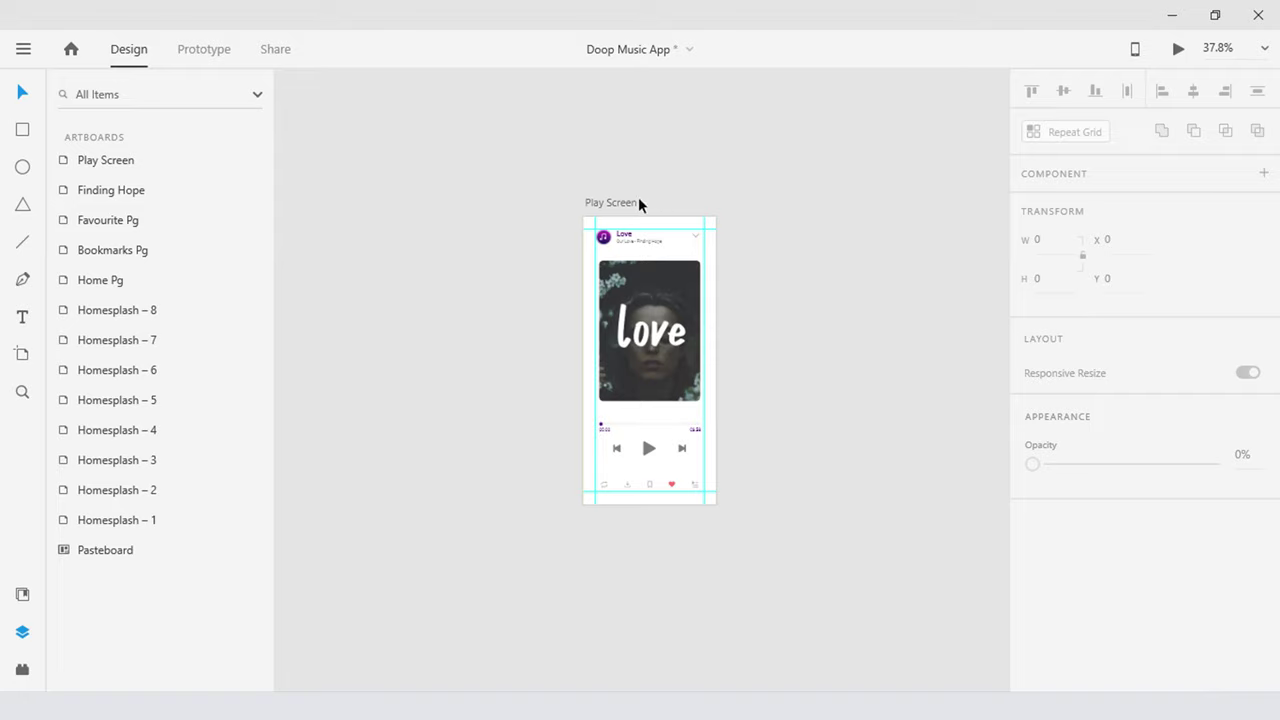
# Duplicate the Play Screen artboard twice, stacking the copies below it
pyautogui.scroll(-2, 637, 197)
pyautogui.moveTo(635, 200); pyautogui.dragTo(667, 539)
pyautogui.scroll(-3, 705, 283)
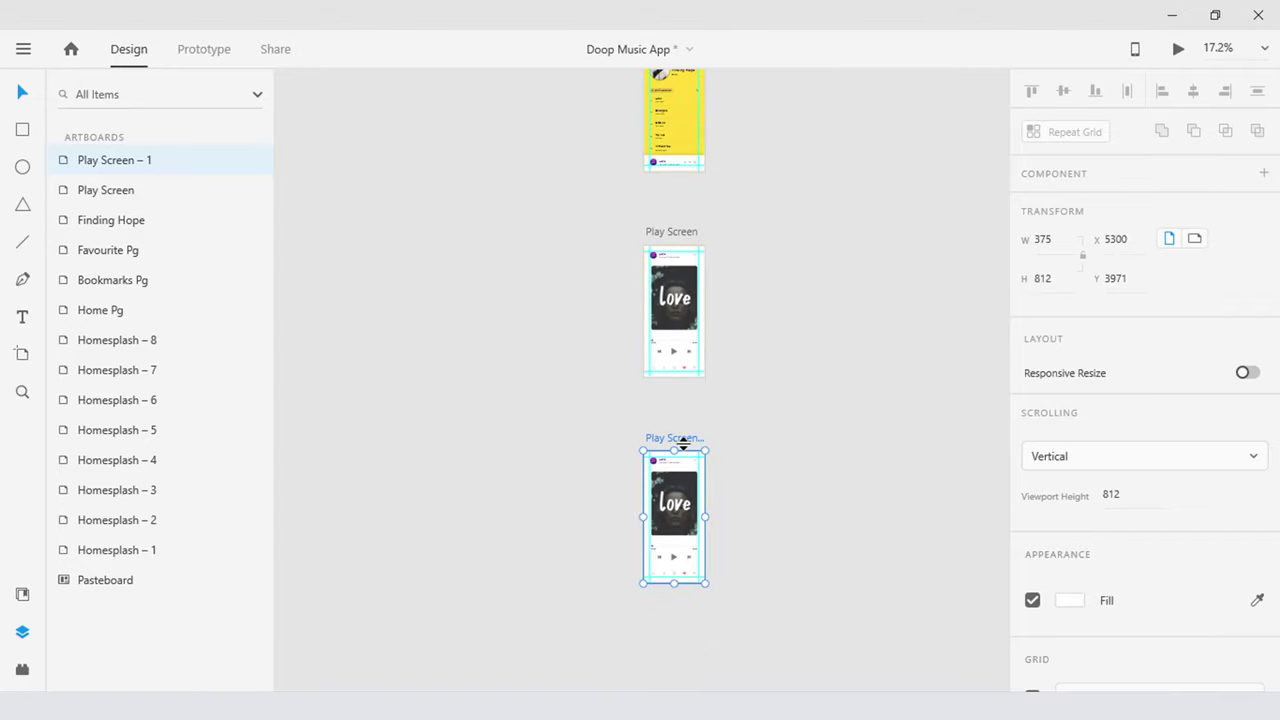
pyautogui.moveTo(683, 443); pyautogui.dragTo(686, 651)
# Rename the first copy 'Play' and the second copy 'Pause'
pyautogui.doubleClick(677, 438)
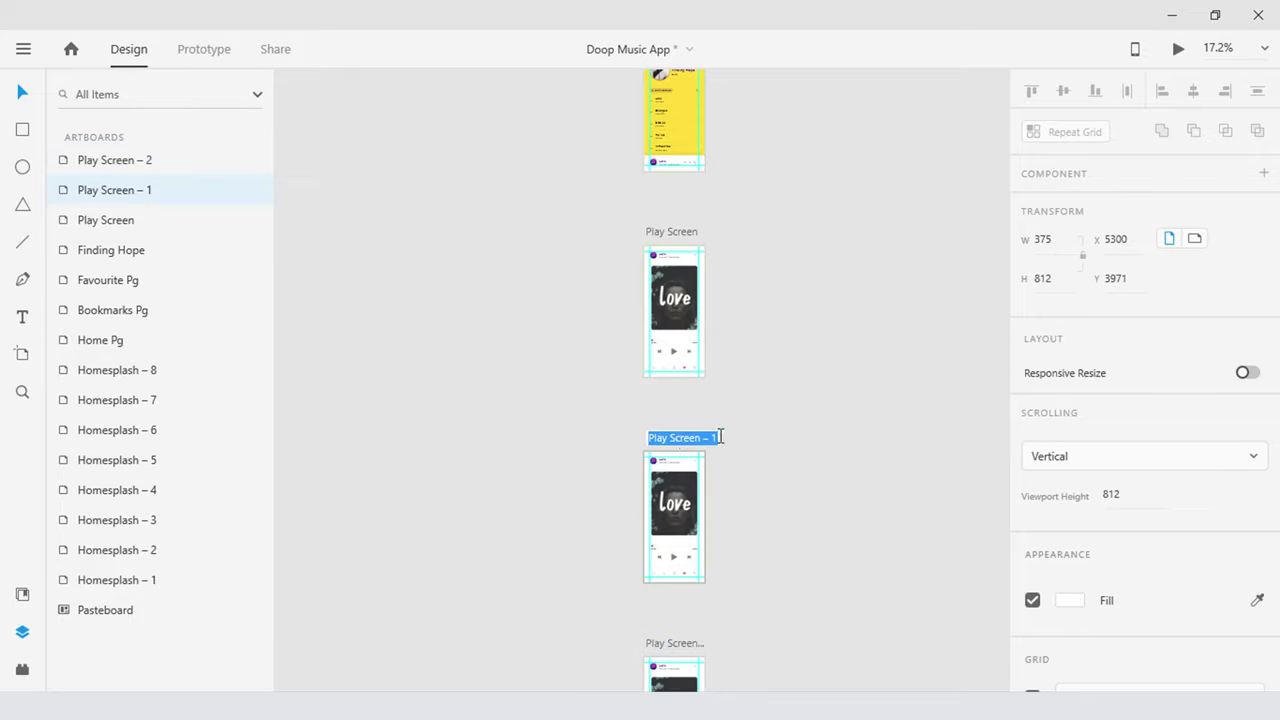
pyautogui.write('Play')
pyautogui.press('Return')
pyautogui.doubleClick(676, 643)
pyautogui.write('Pause')
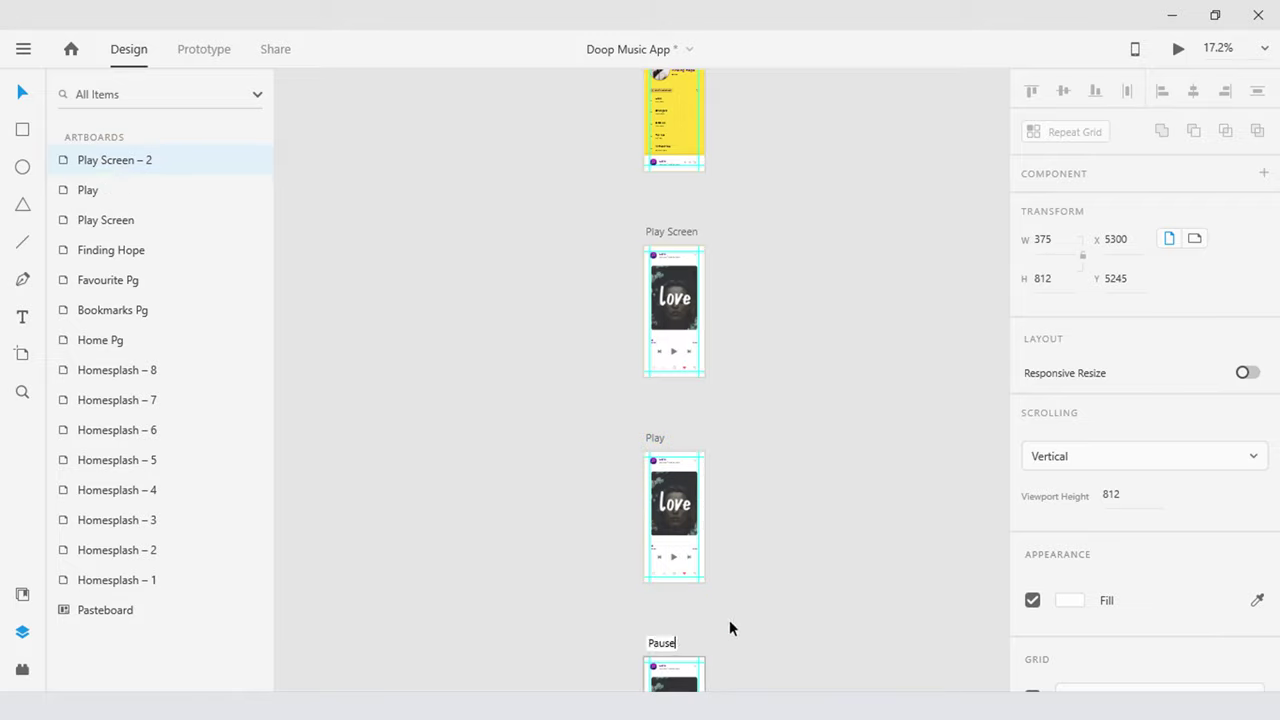
pyautogui.press('Return')
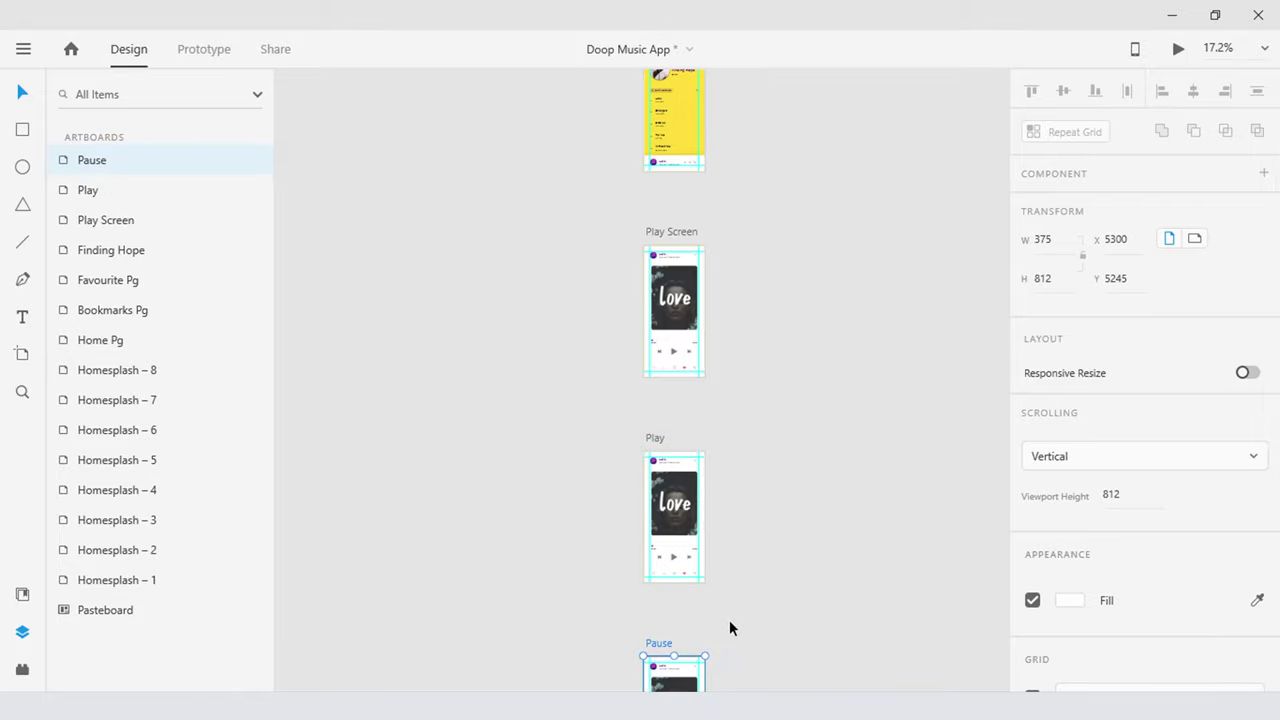
pyautogui.click(729, 621)
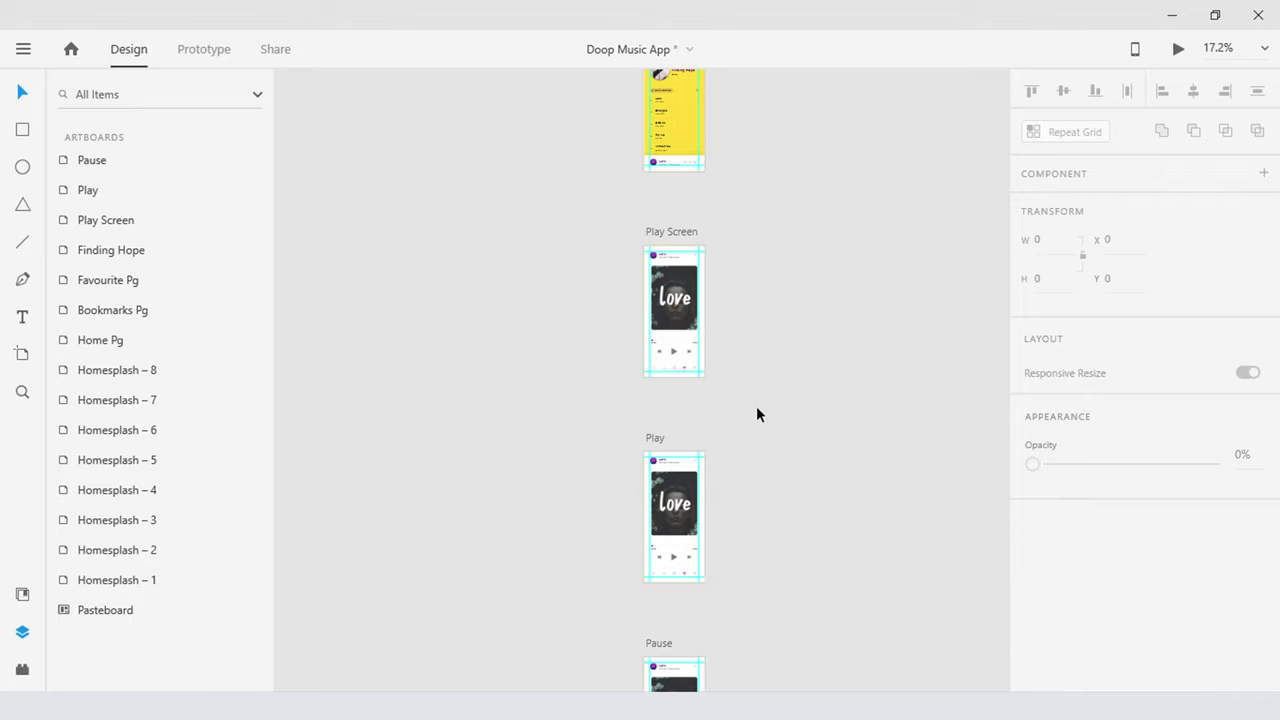
pyautogui.scroll(4, 725, 517)
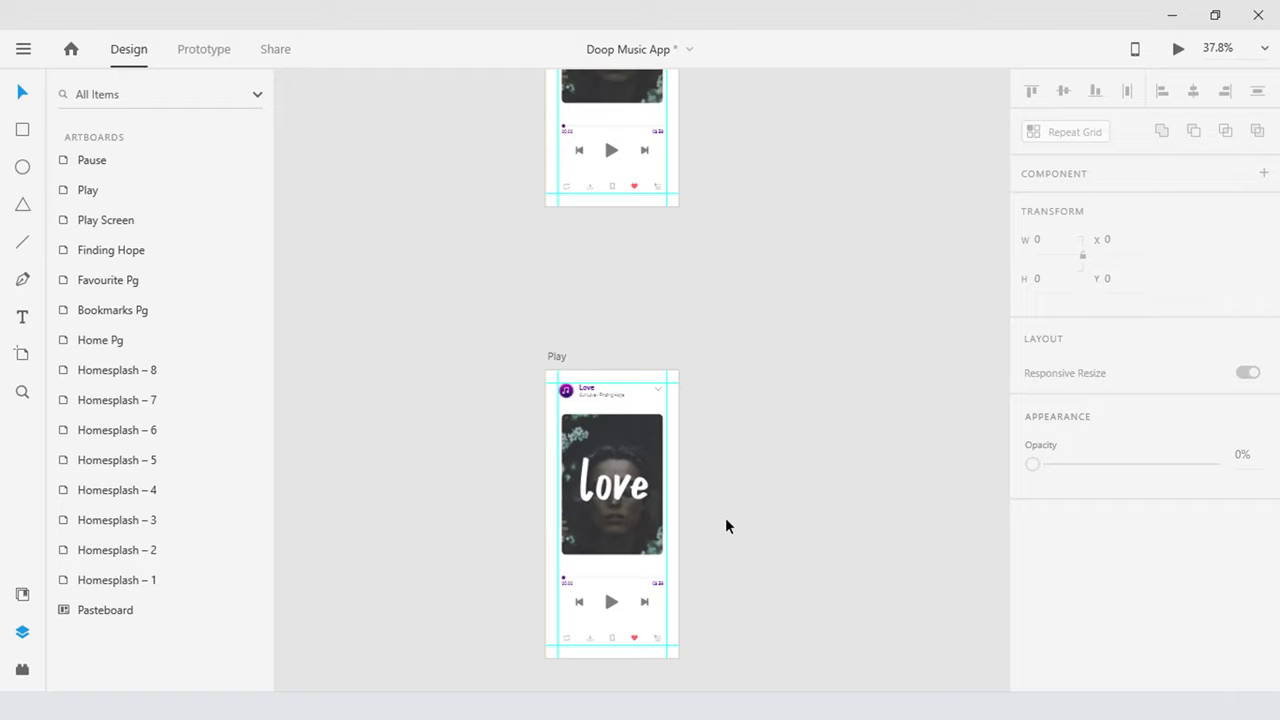
pyautogui.moveTo(726, 520); pyautogui.dragTo(698, 49)
pyautogui.moveTo(695, 323); pyautogui.dragTo(689, 236)
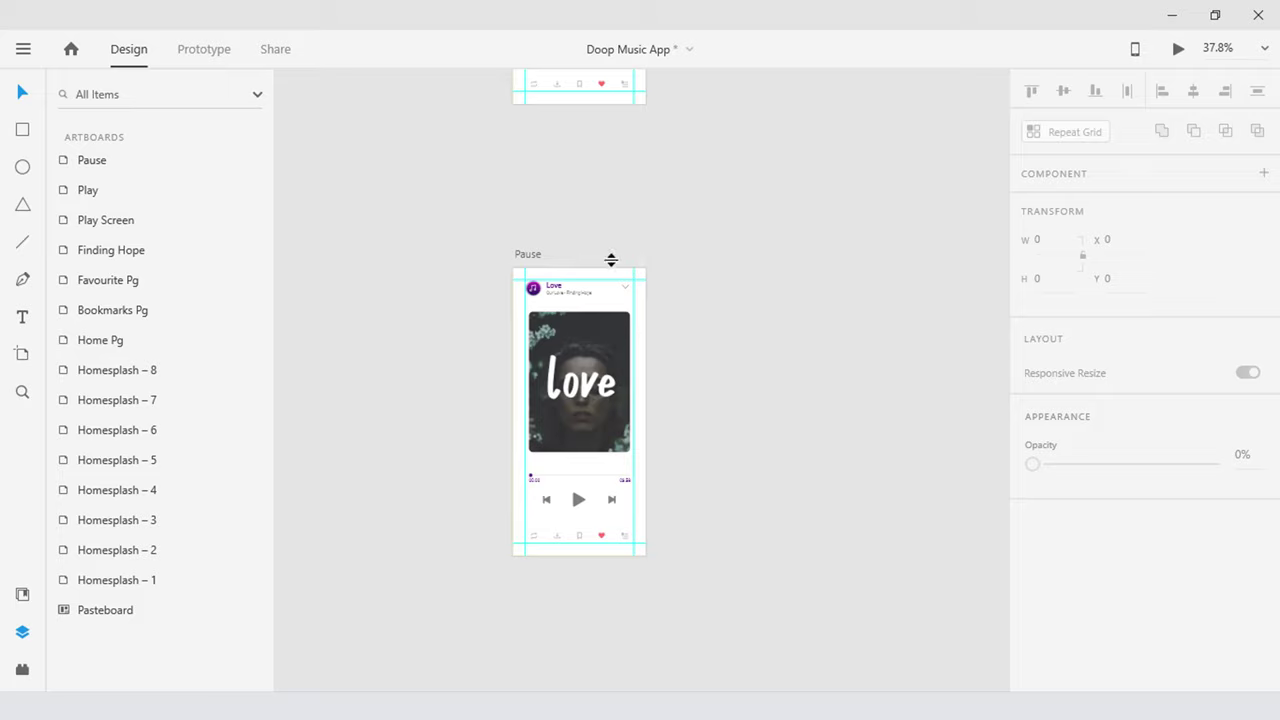
# On the Pause artboard, hide the Play icon and make the Pause icon fully opaque
pyautogui.click(534, 256)
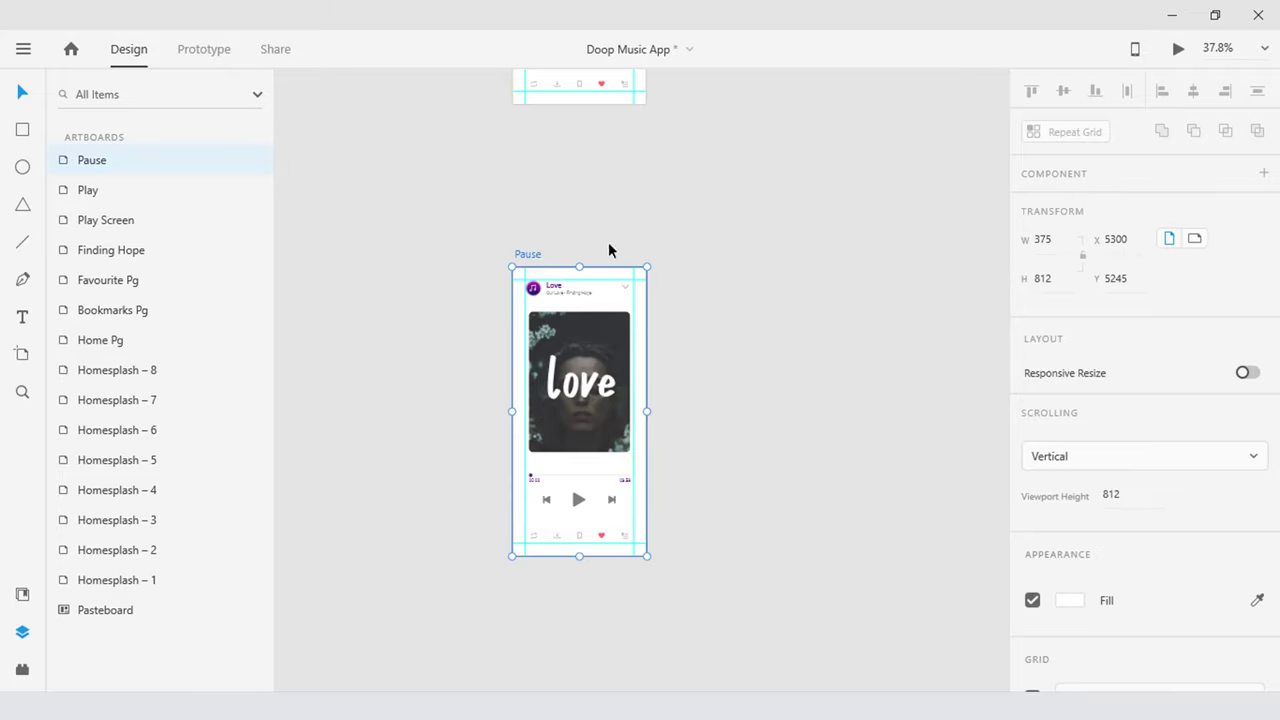
pyautogui.click(580, 503)
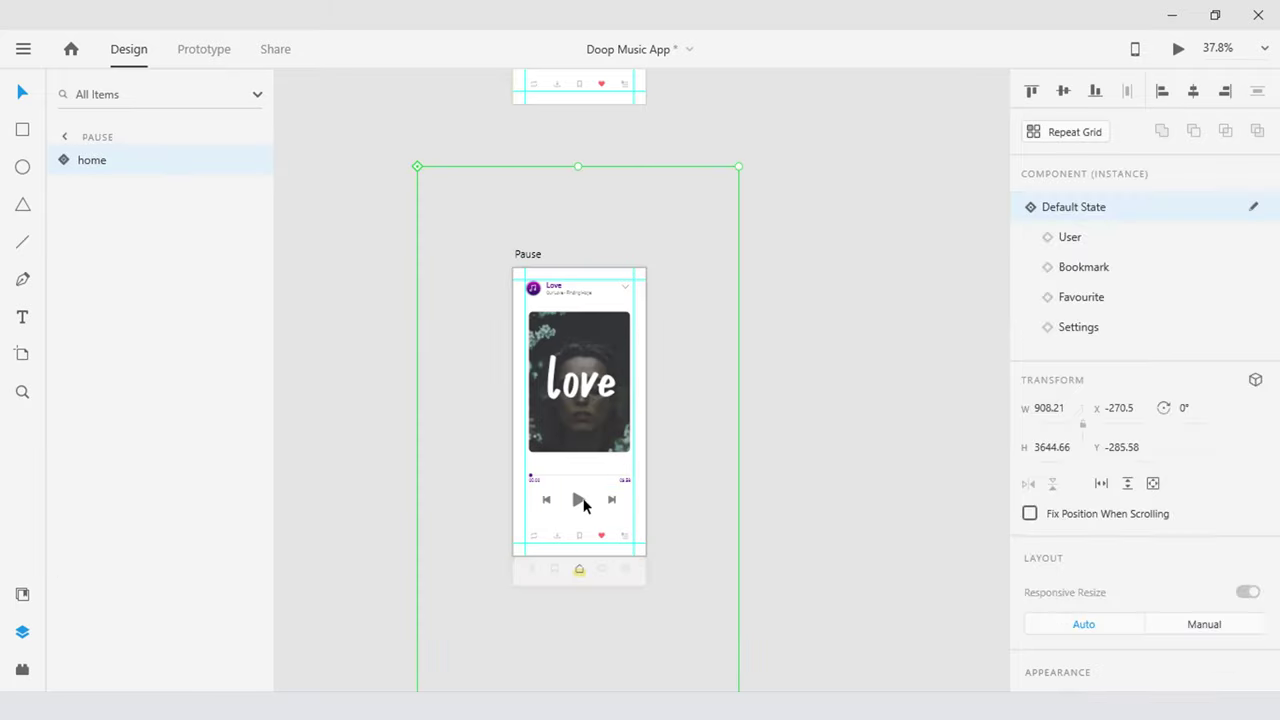
pyautogui.doubleClick(574, 503)
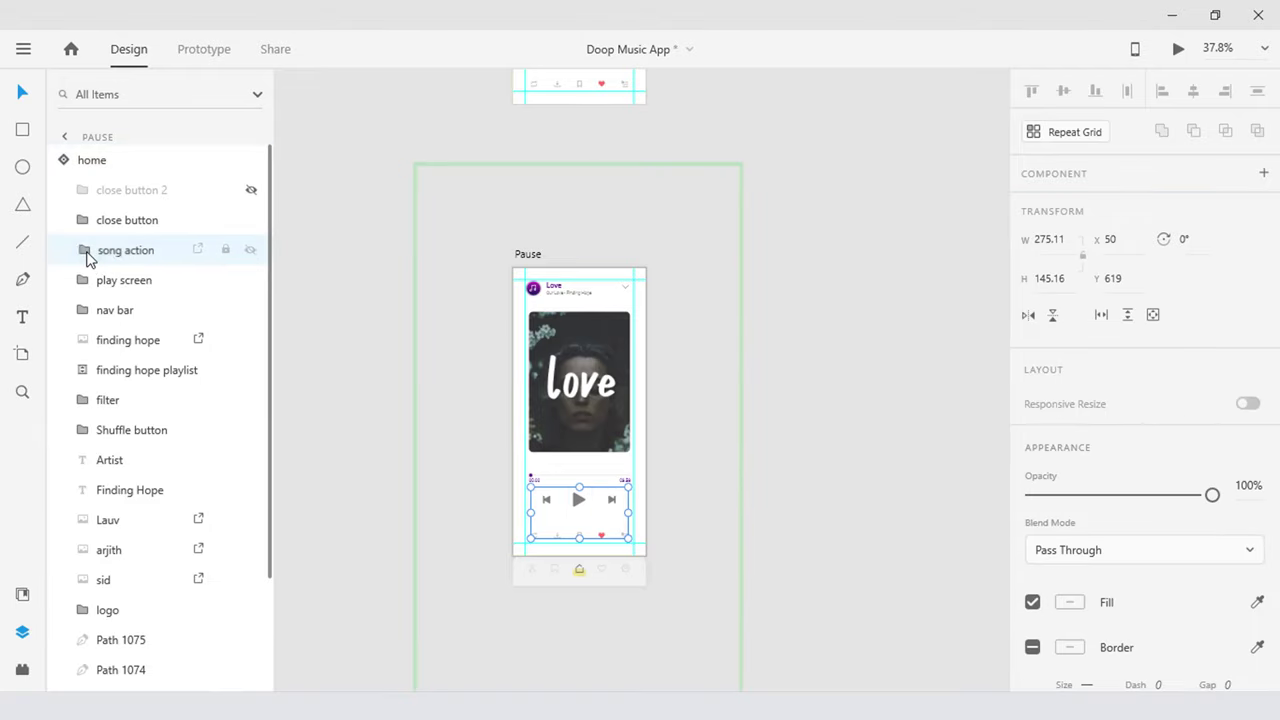
pyautogui.click(86, 250)
pyautogui.click(156, 492)
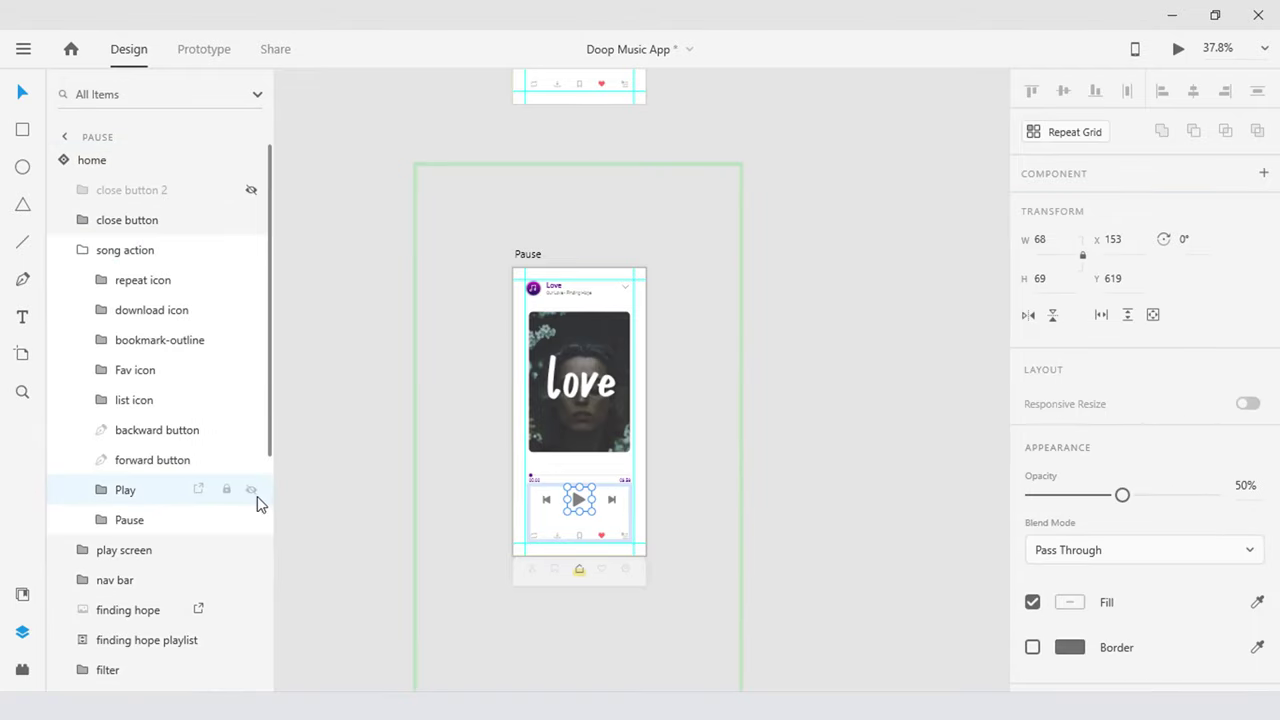
pyautogui.click(251, 492)
pyautogui.click(125, 522)
pyautogui.moveTo(1032, 494); pyautogui.dragTo(1211, 494)
# Move the two pause bars closer together toward the centre
pyautogui.scroll(5, 508, 508)
pyautogui.scroll(5, 508, 508)
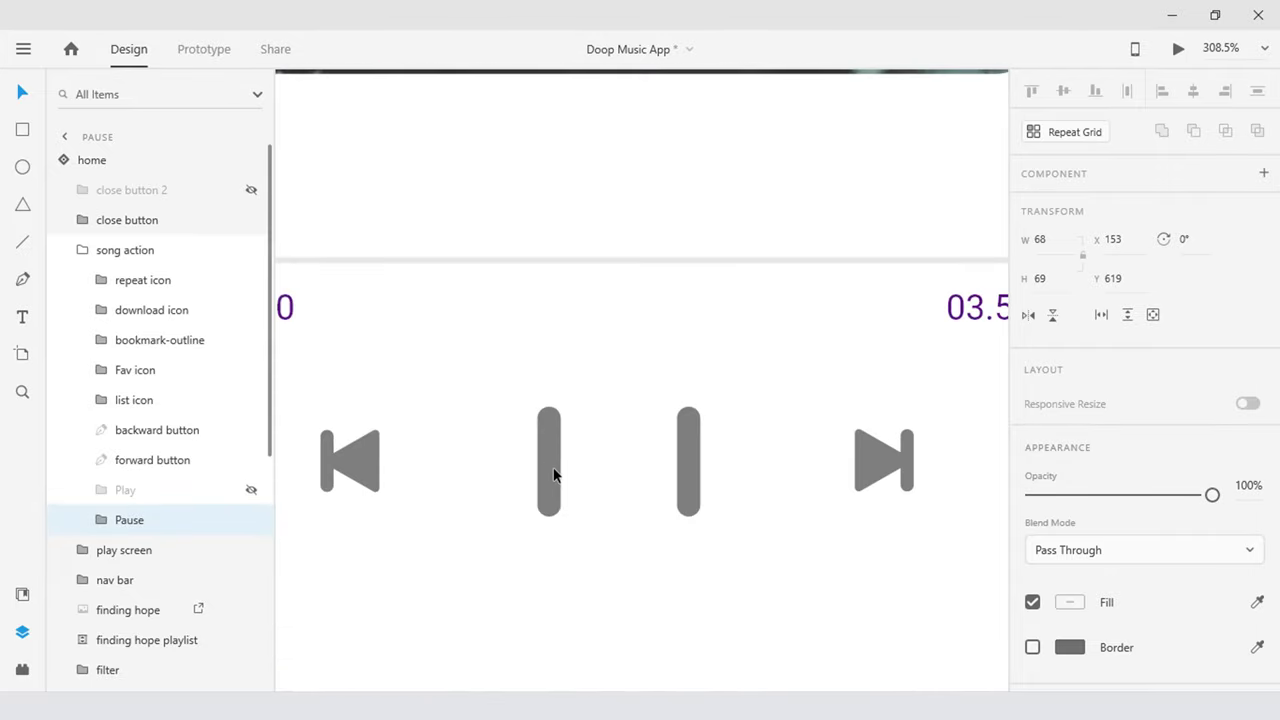
pyautogui.doubleClick(554, 472)
pyautogui.doubleClick(554, 470)
pyautogui.moveTo(554, 478); pyautogui.dragTo(603, 478)
pyautogui.moveTo(688, 476); pyautogui.dragTo(660, 470)
# Move the timer's progress dot along the bar and stretch the progress line to meet it
pyautogui.scroll(-5, 660, 470)
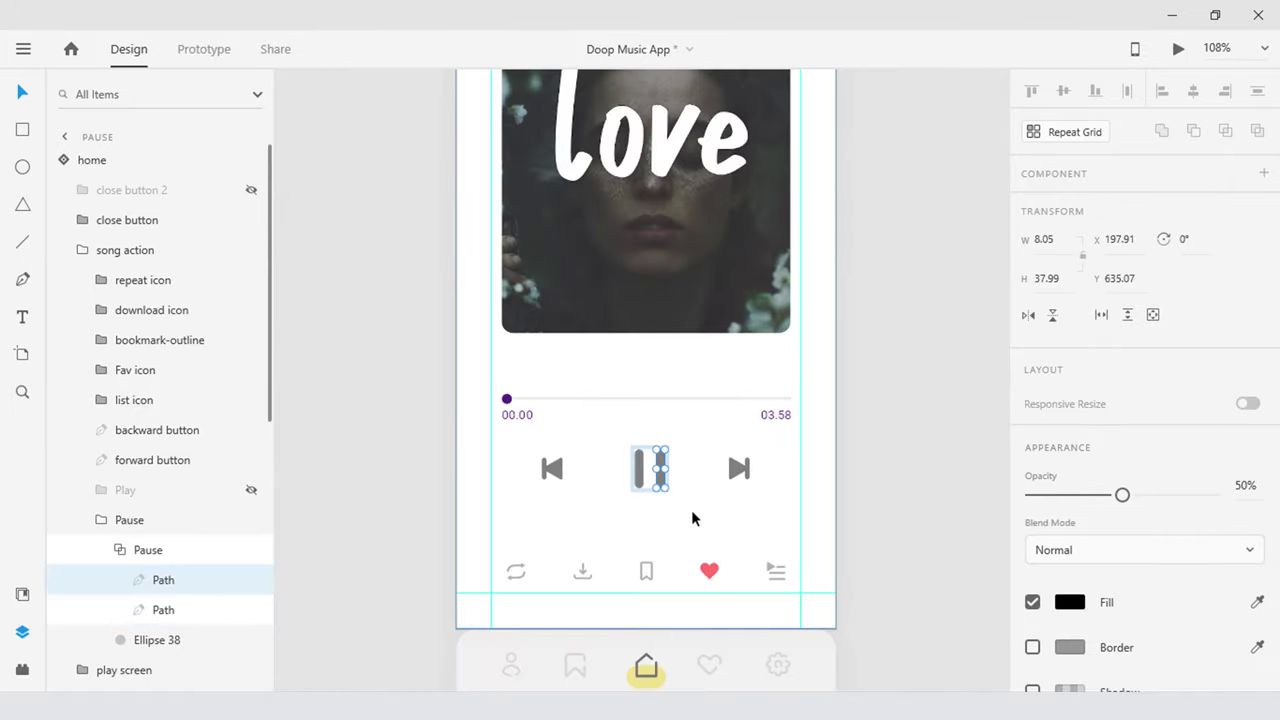
pyautogui.scroll(5, 506, 395)
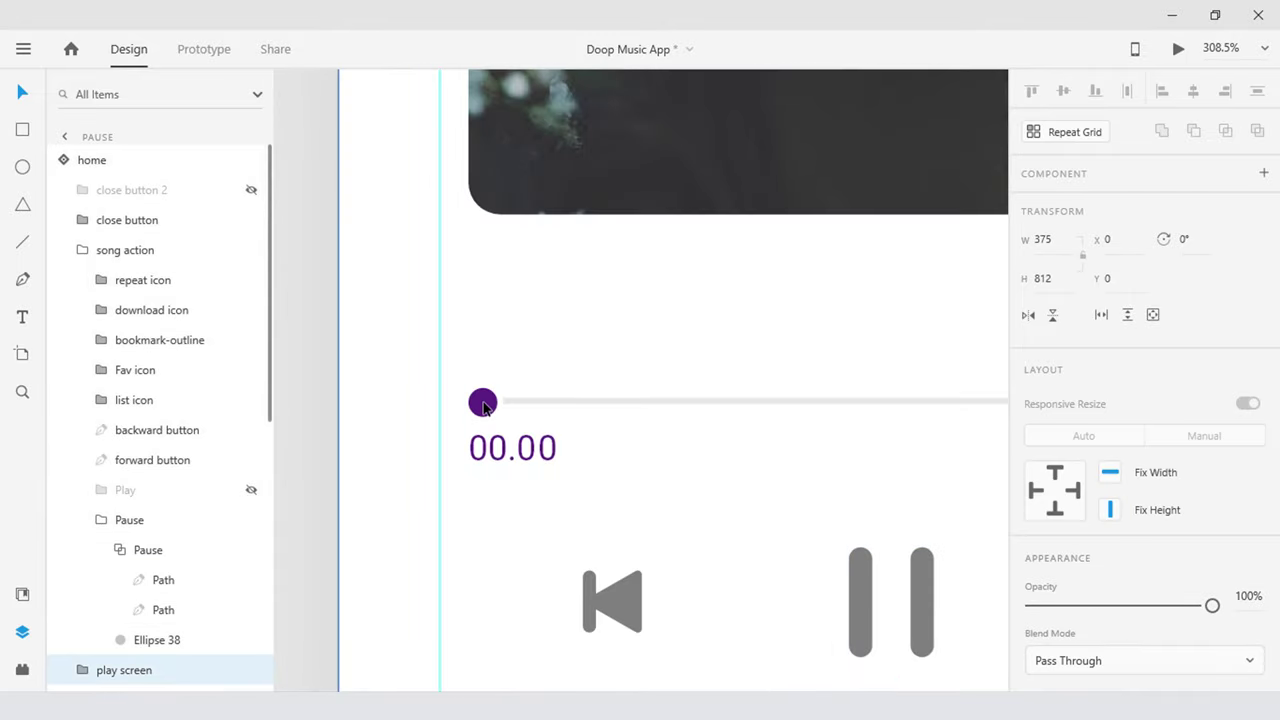
pyautogui.click(484, 404)
pyautogui.doubleClick(484, 404)
pyautogui.moveTo(484, 404); pyautogui.dragTo(603, 420)
pyautogui.click(482, 404)
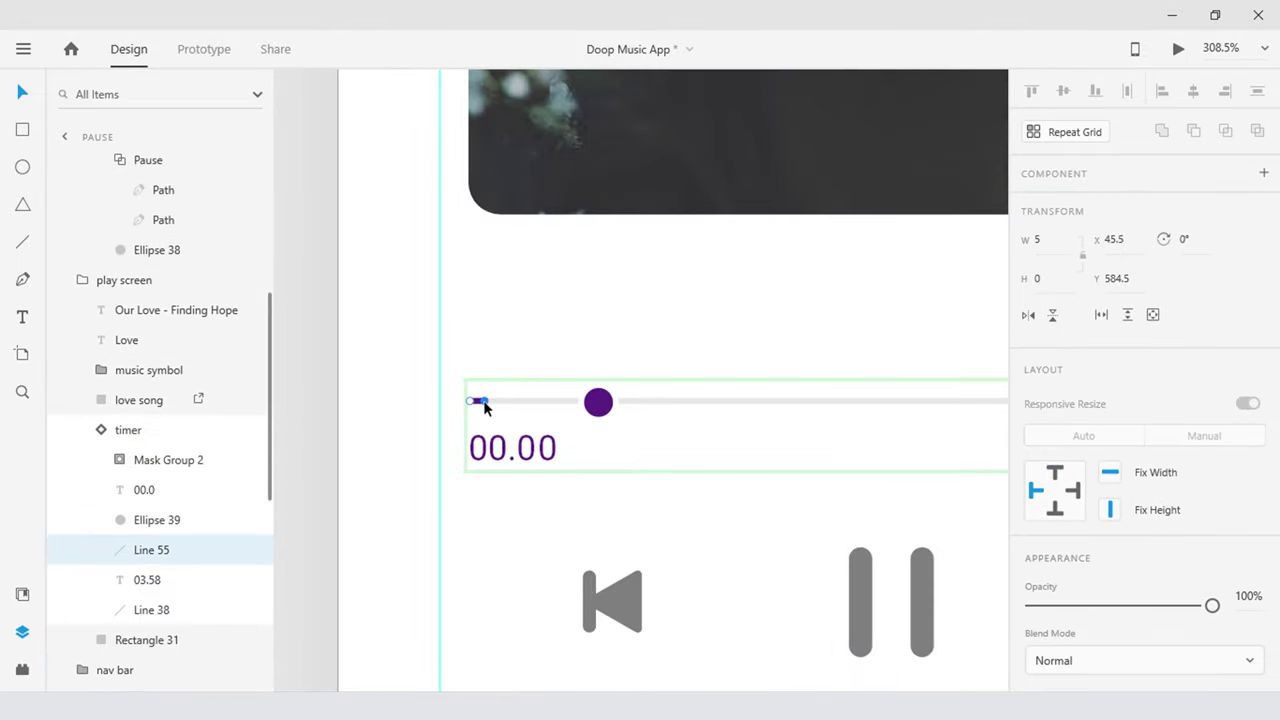
pyautogui.moveTo(484, 404); pyautogui.dragTo(610, 402)
# Shift the timer's digit column so the timer reads 00:05
pyautogui.scroll(-6, 546, 402)
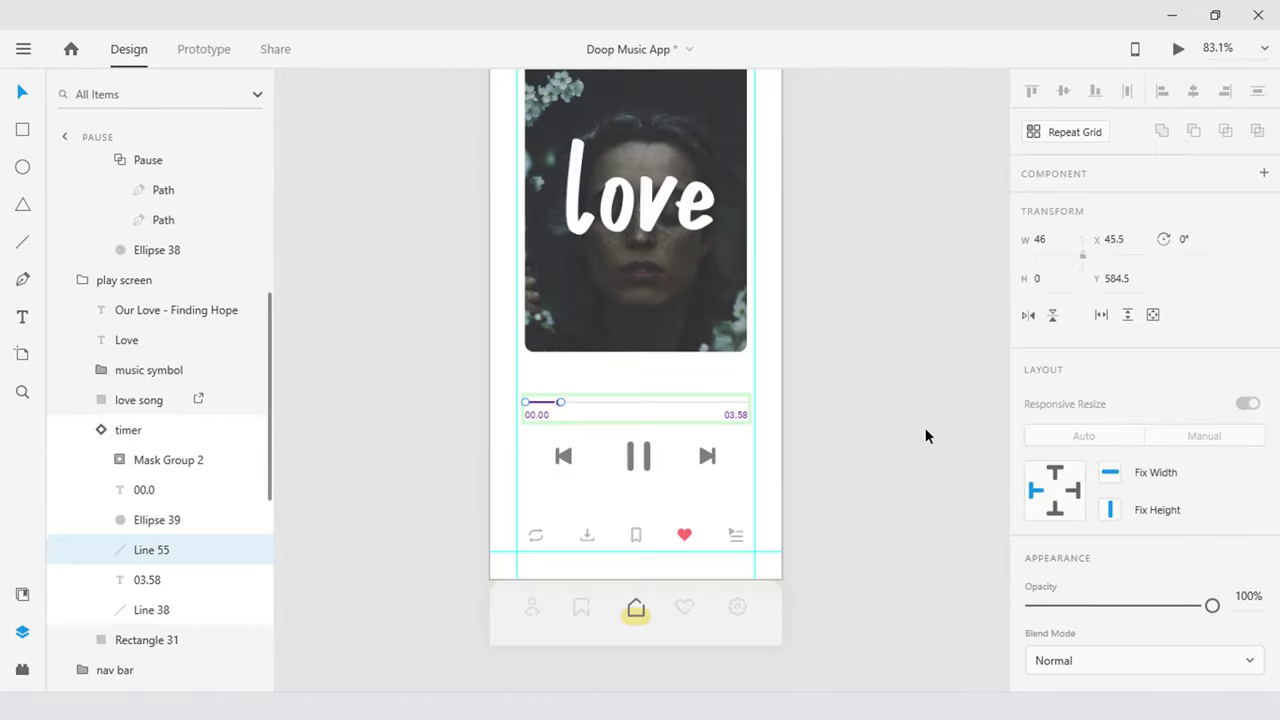
pyautogui.scroll(2, 559, 427)
pyautogui.click(531, 404)
pyautogui.scroll(4, 533, 412)
pyautogui.doubleClick(535, 417)
pyautogui.click(534, 486)
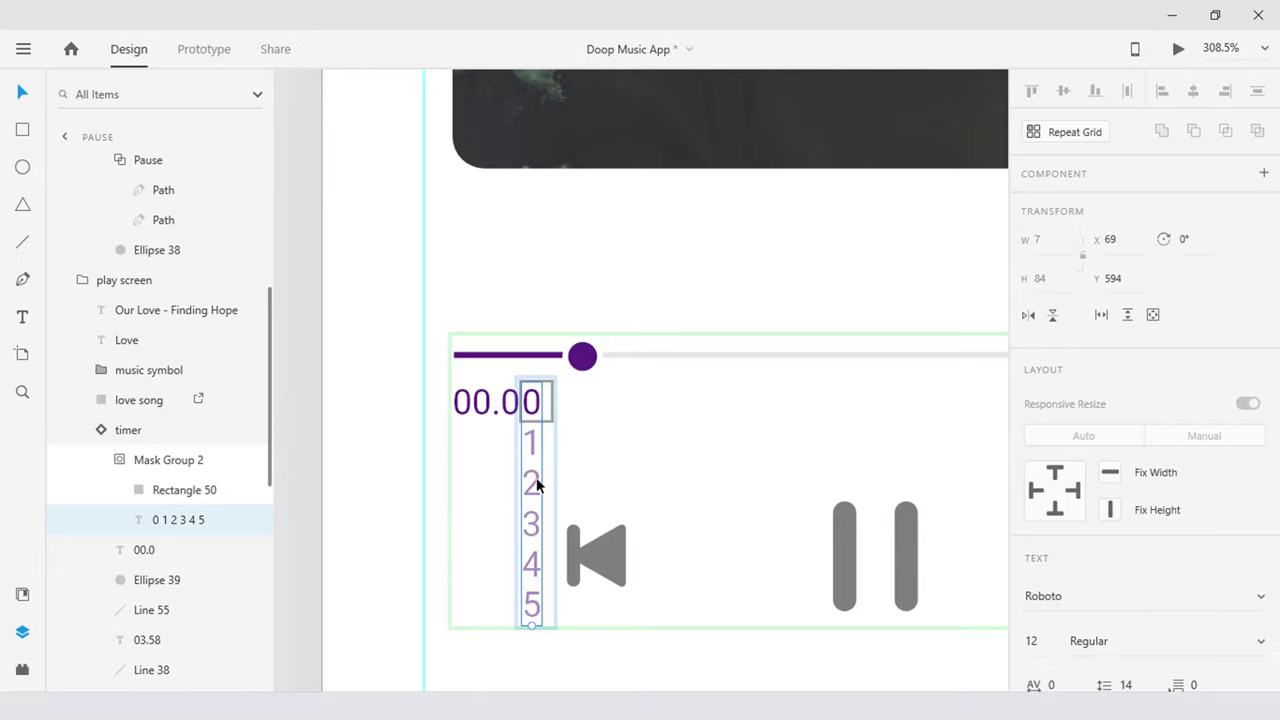
pyautogui.moveTo(530, 521); pyautogui.dragTo(533, 335)
pyautogui.click(597, 489)
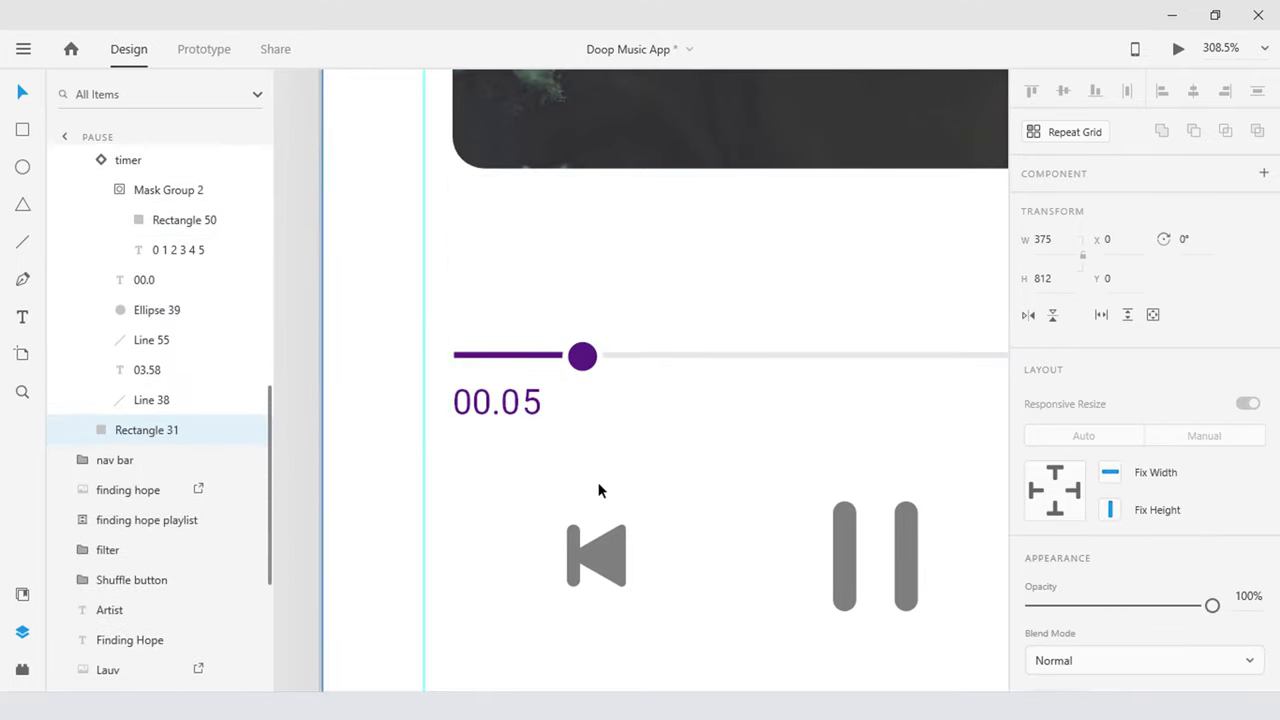
# Clear the selection, close the layers list and save the document with Ctrl+S
pyautogui.scroll(-6, 598, 489)
pyautogui.scroll(-1, 598, 490)
pyautogui.click(881, 306)
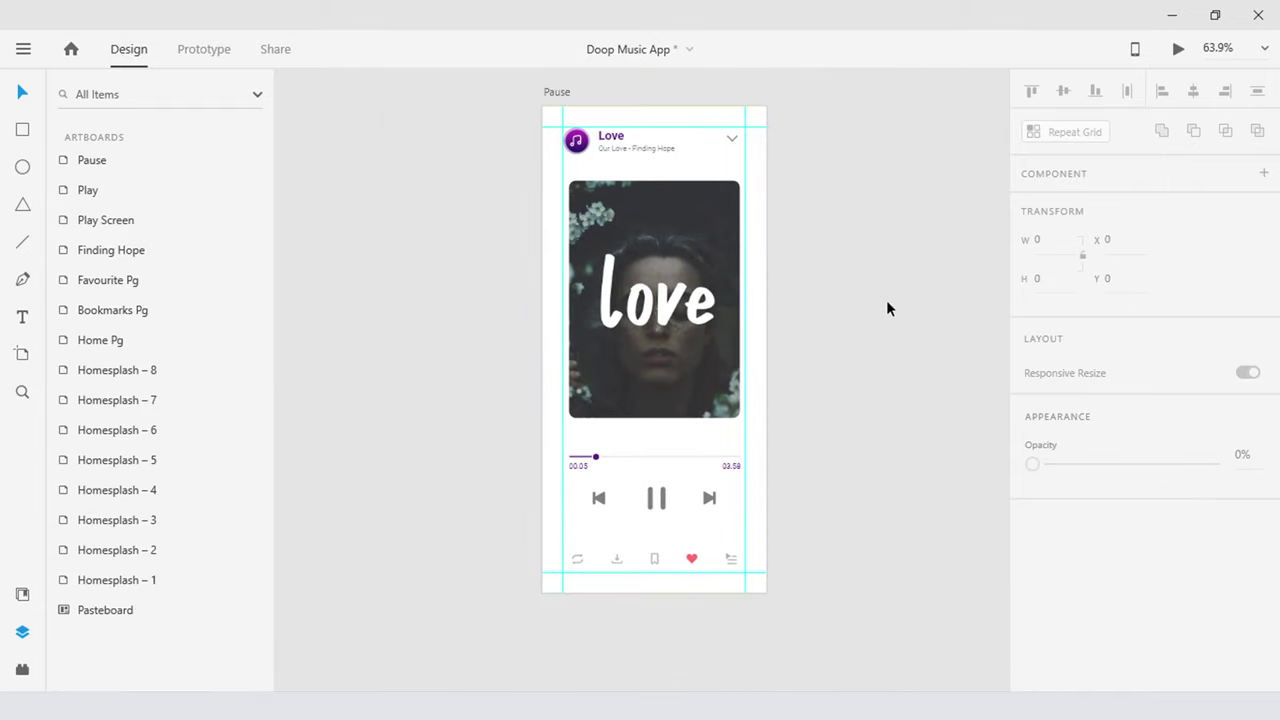
pyautogui.hotkey('ctrl', 'y')
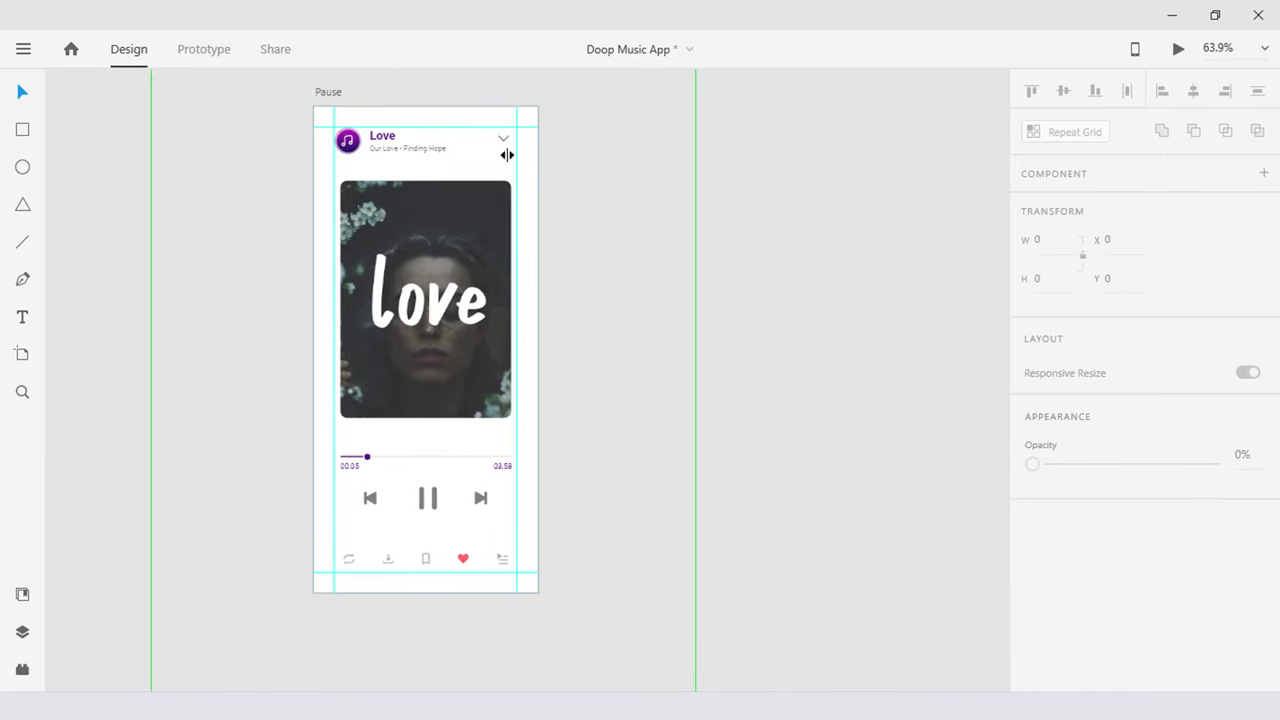
pyautogui.click(477, 104)
pyautogui.click(720, 367)
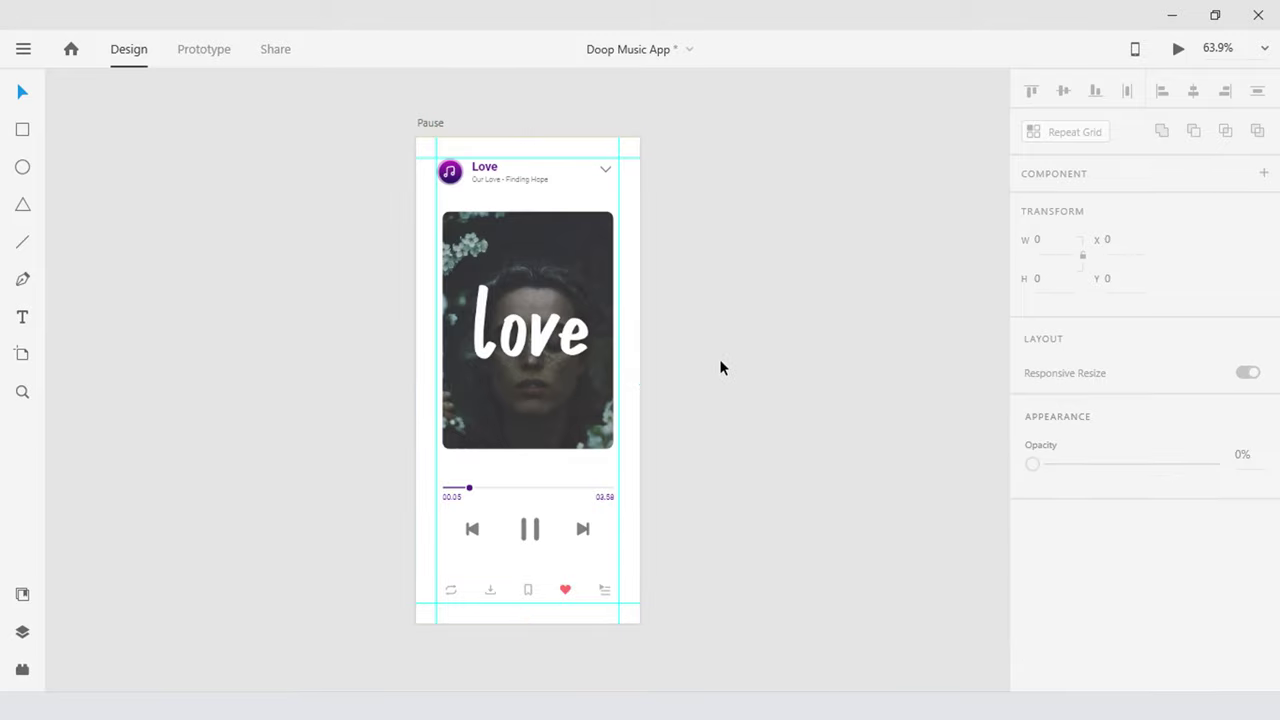
pyautogui.hotkey('ctrl', 's')
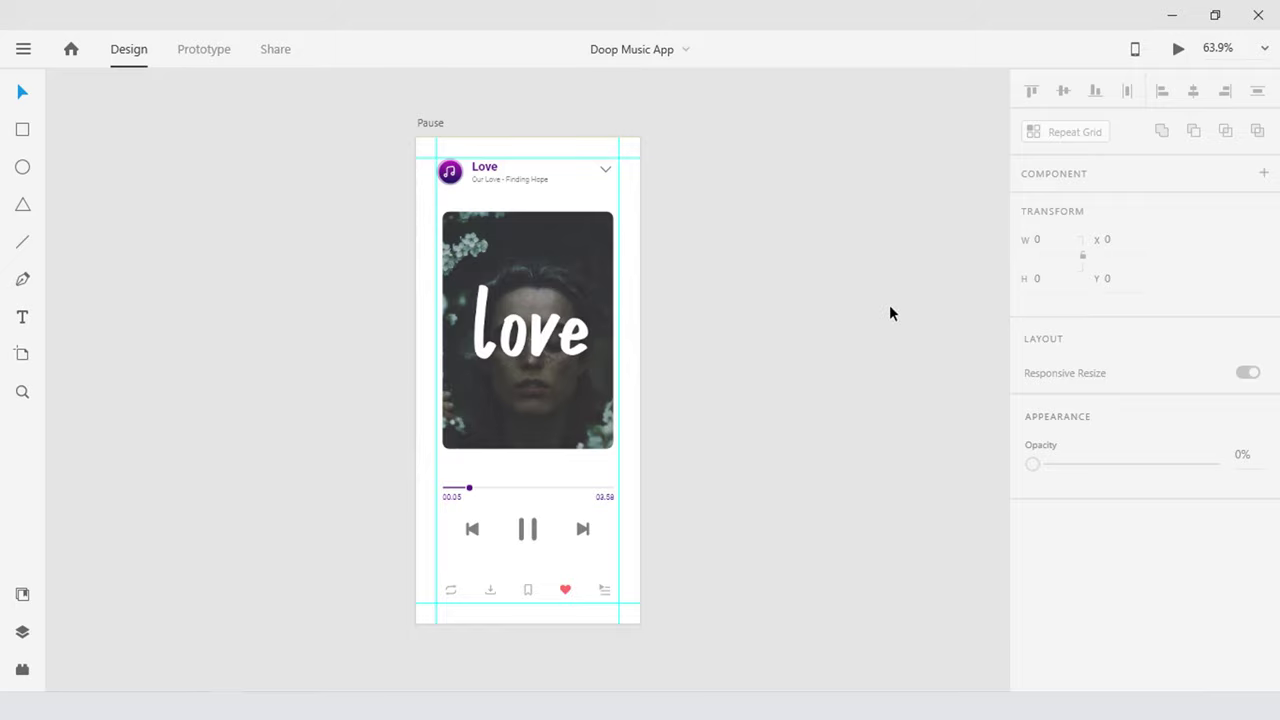
# In Prototype mode, wire the Finding Hope mini-player's Play layer to Play Screen
pyautogui.hotkey('ctrl', 'Tab')
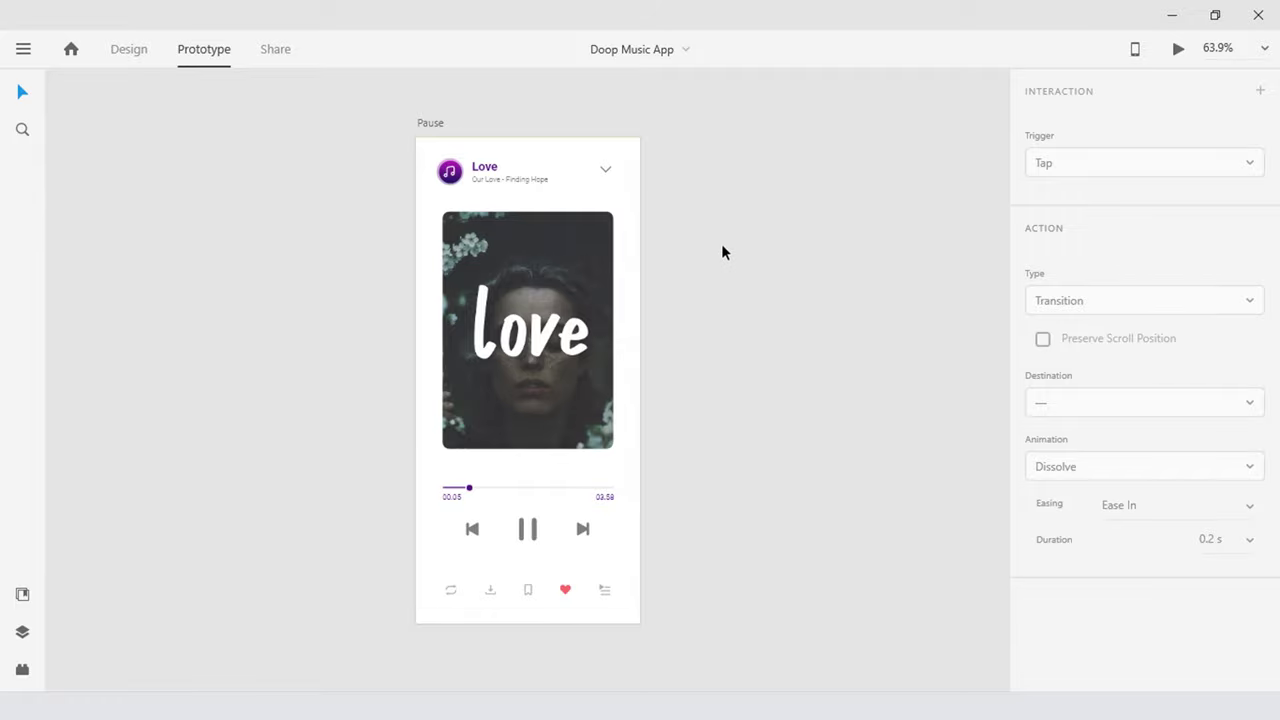
pyautogui.scroll(-4, 721, 249)
pyautogui.moveTo(732, 157)
pyautogui.mouseDown()
pyautogui.moveTo(758, 428)
pyautogui.moveTo(805, 523)
pyautogui.mouseUp()
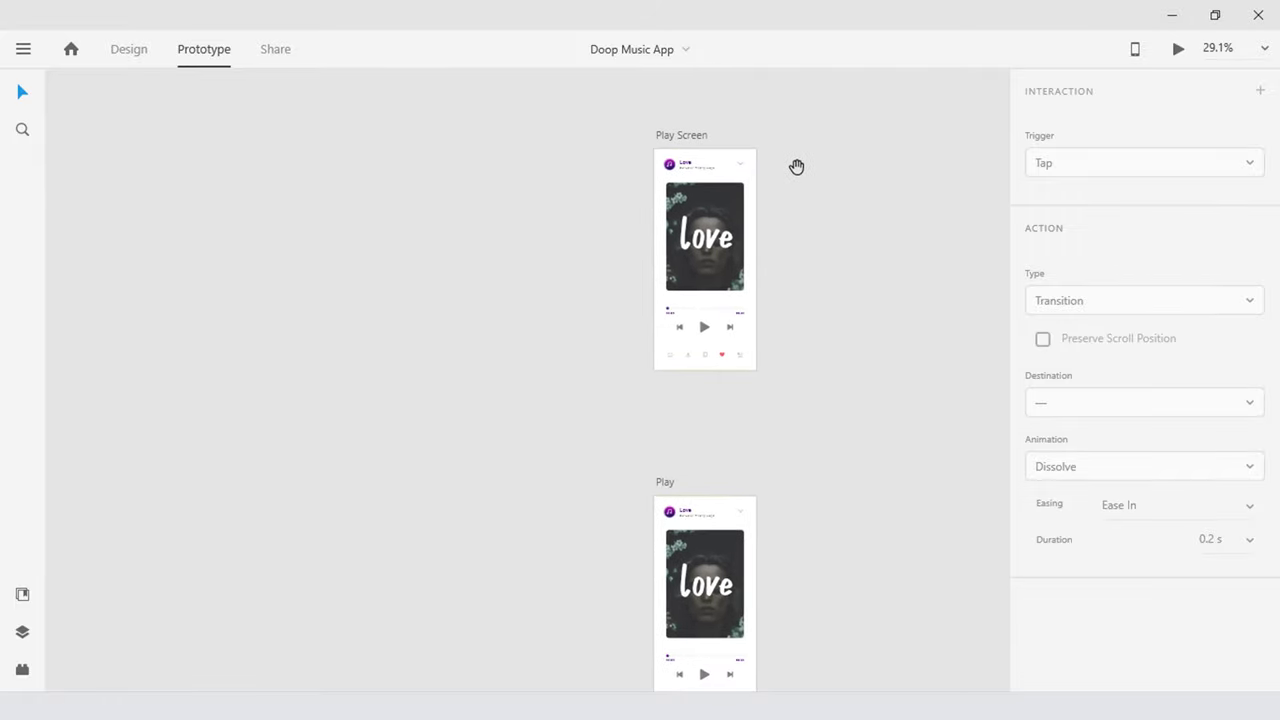
pyautogui.moveTo(797, 166); pyautogui.dragTo(778, 475)
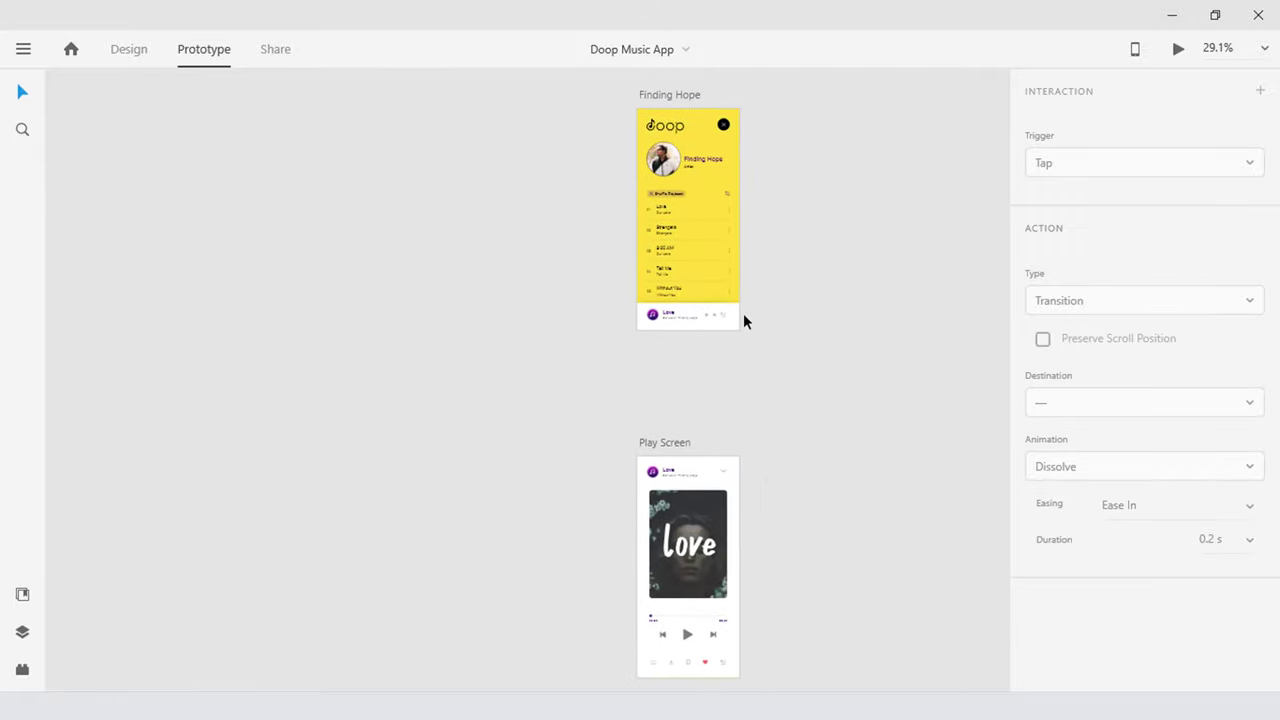
pyautogui.scroll(2, 731, 231)
pyautogui.moveTo(731, 231); pyautogui.dragTo(763, 345)
pyautogui.click(701, 330)
pyautogui.hotkey('ctrl', 'y')
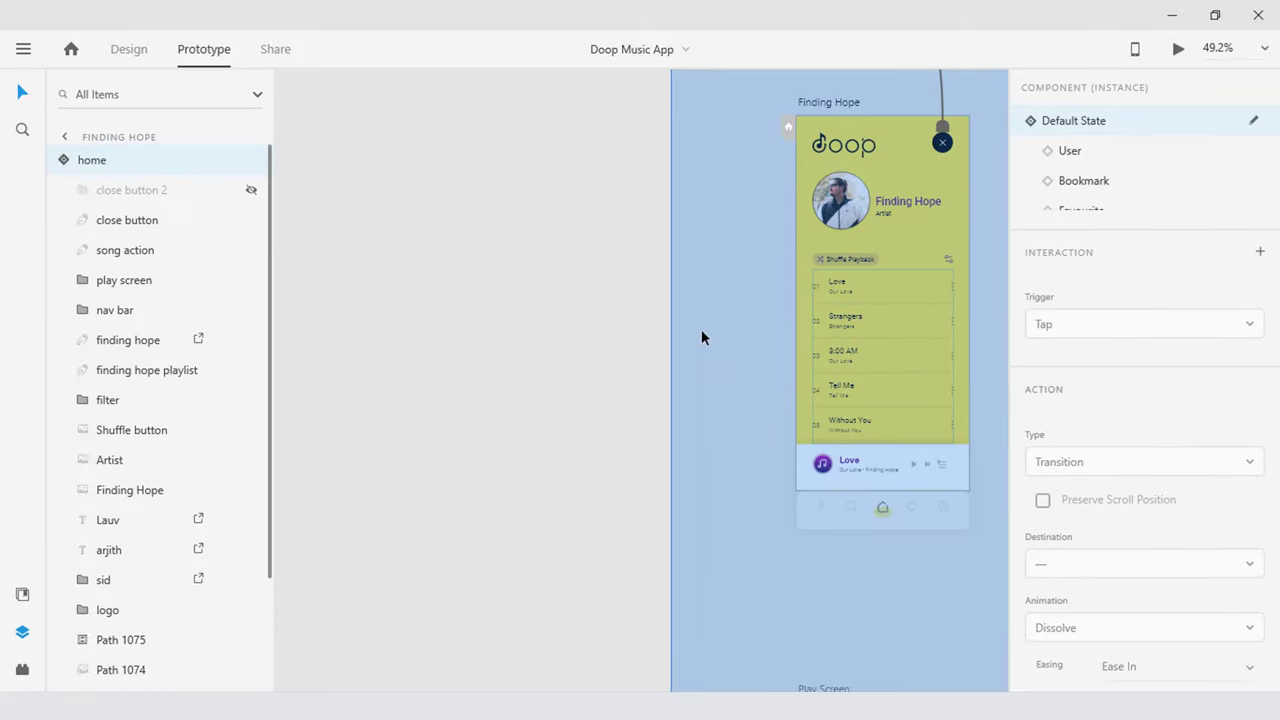
pyautogui.click(80, 251)
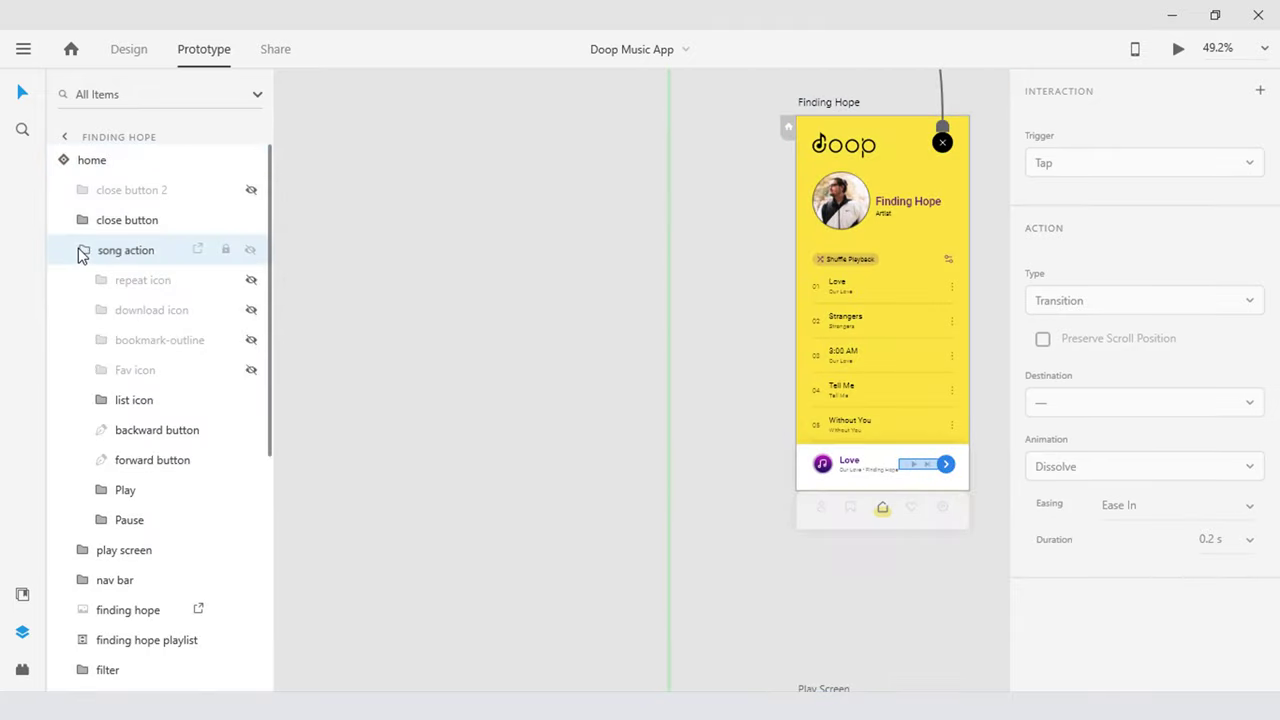
pyautogui.click(168, 494)
pyautogui.moveTo(918, 464); pyautogui.dragTo(905, 660)
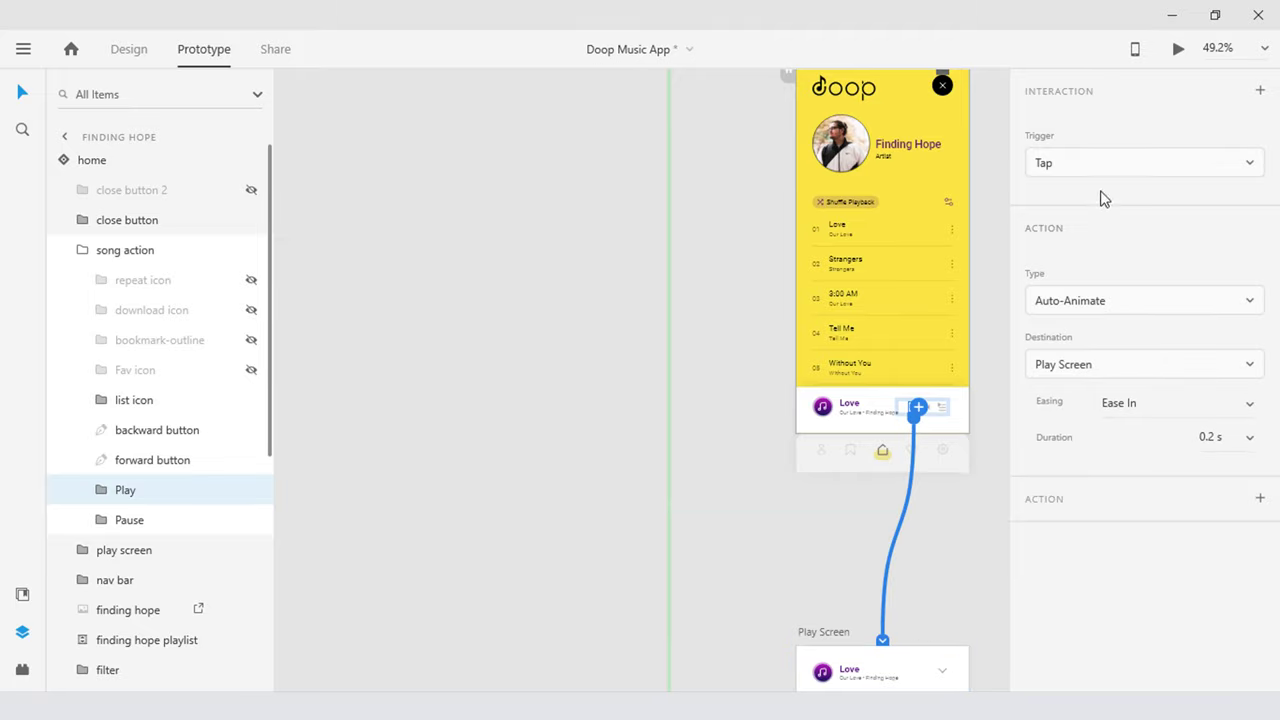
# Set the interaction to Tap, Auto-Animate, Ease In-Out, duration 0.4 s
pyautogui.click(1136, 168)
pyautogui.click(1134, 165)
pyautogui.click(1228, 304)
pyautogui.click(1227, 307)
pyautogui.click(1249, 403)
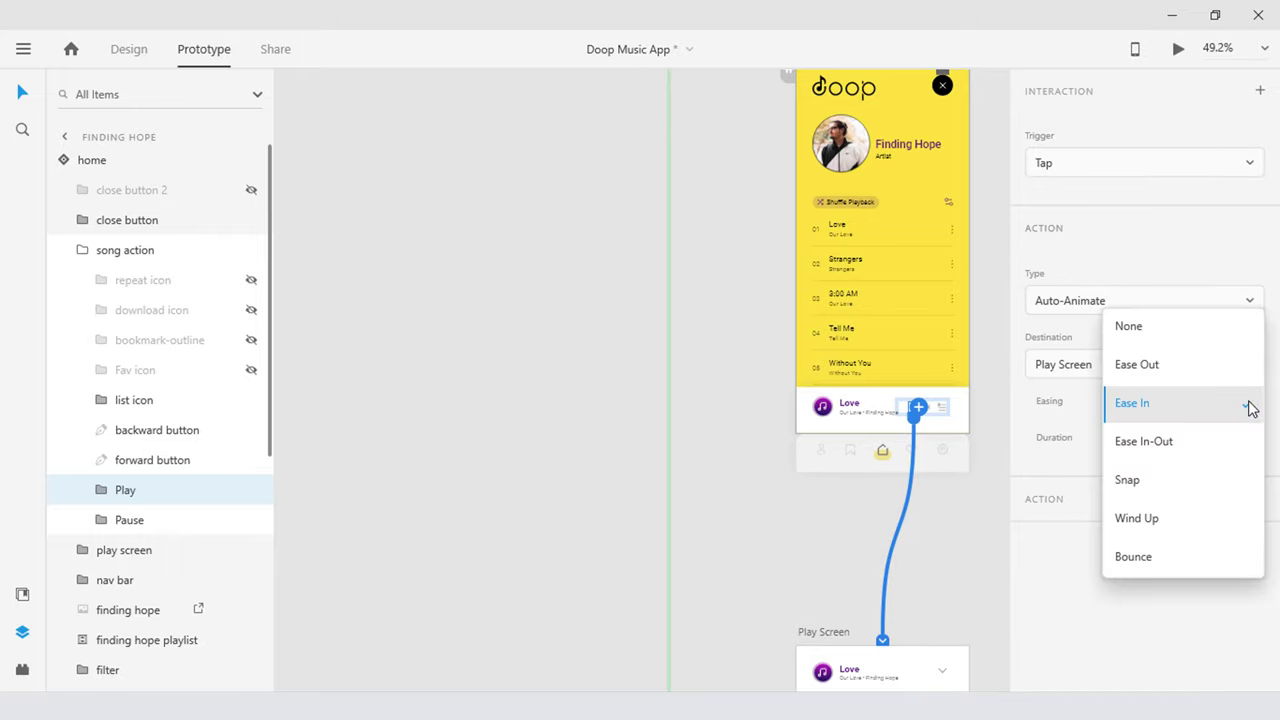
pyautogui.click(1234, 448)
pyautogui.click(1232, 442)
pyautogui.write('0.4s')
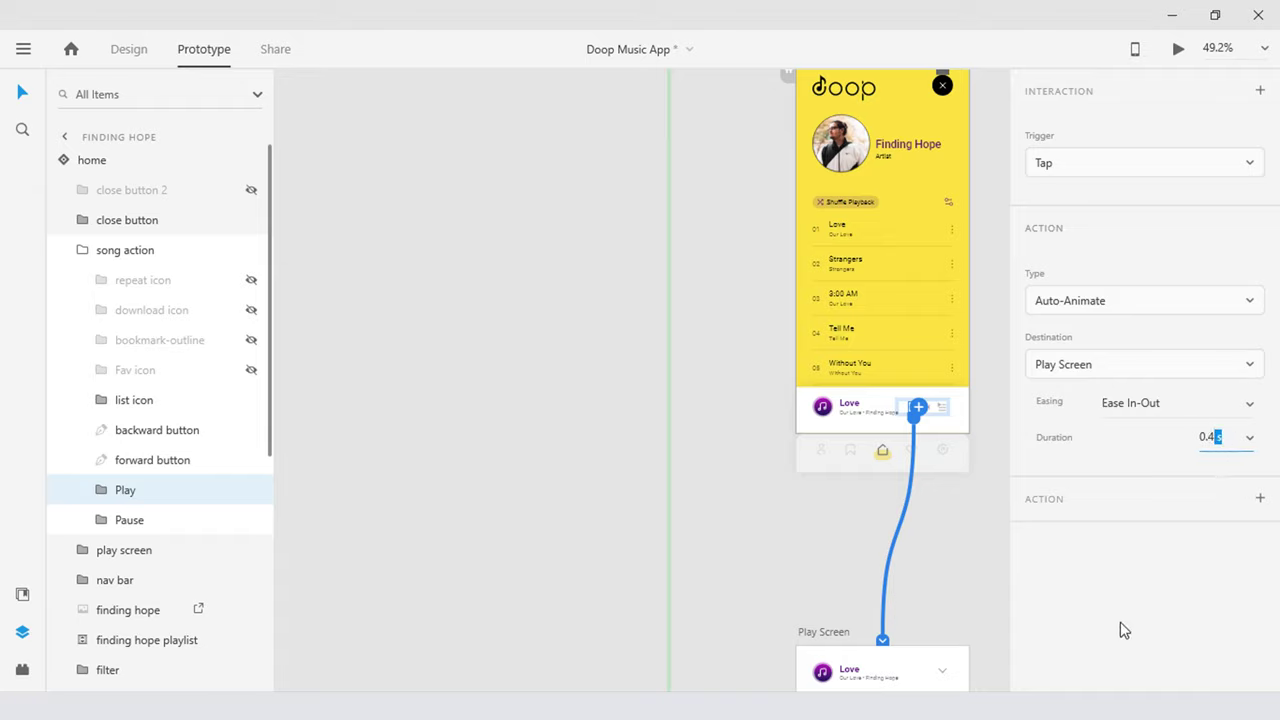
pyautogui.press('Return')
pyautogui.click(800, 543)
pyautogui.moveTo(826, 554); pyautogui.dragTo(638, 213)
# Wire Play Screen's close button back to the Finding Hope artboard
pyautogui.click(693, 404)
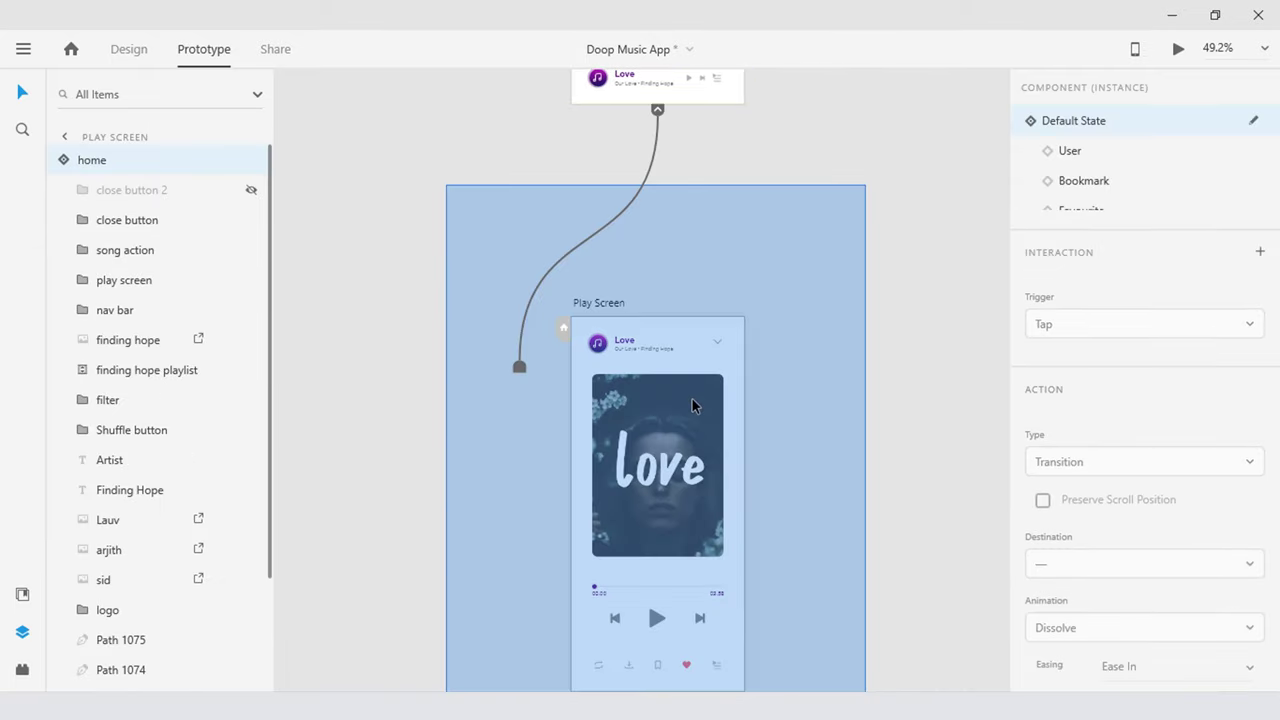
pyautogui.click(128, 220)
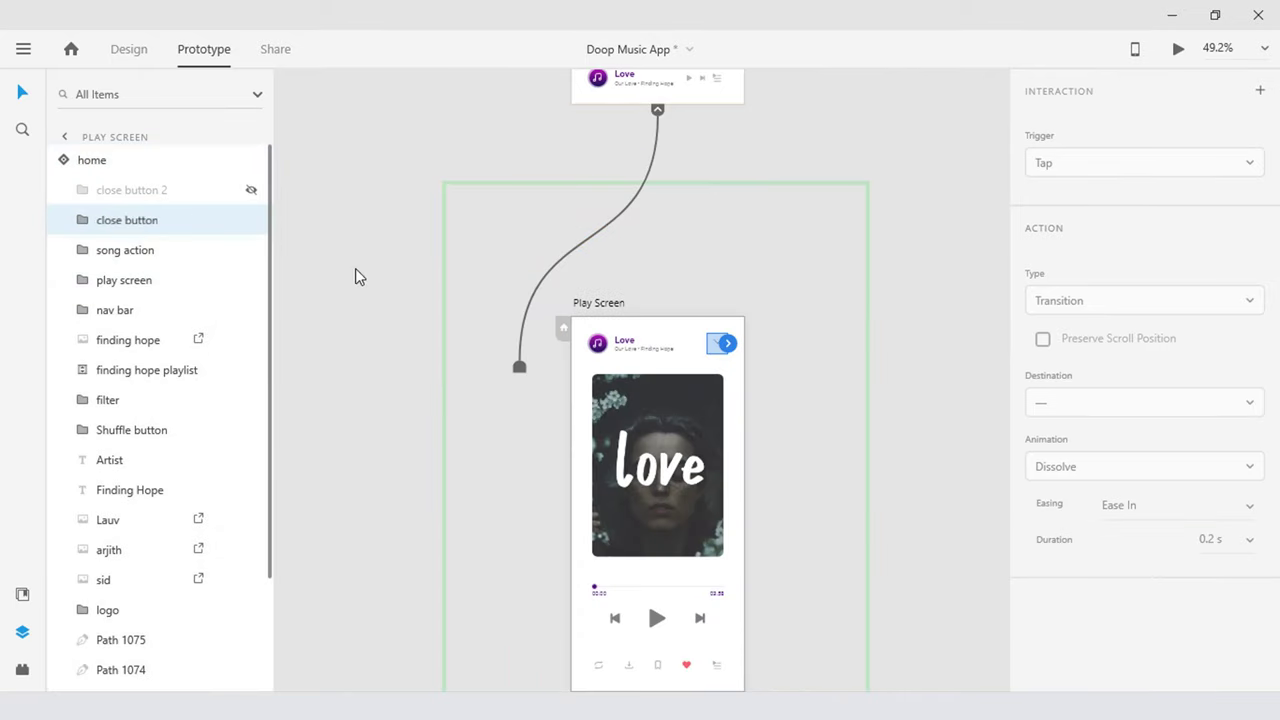
pyautogui.moveTo(727, 343); pyautogui.dragTo(696, 97)
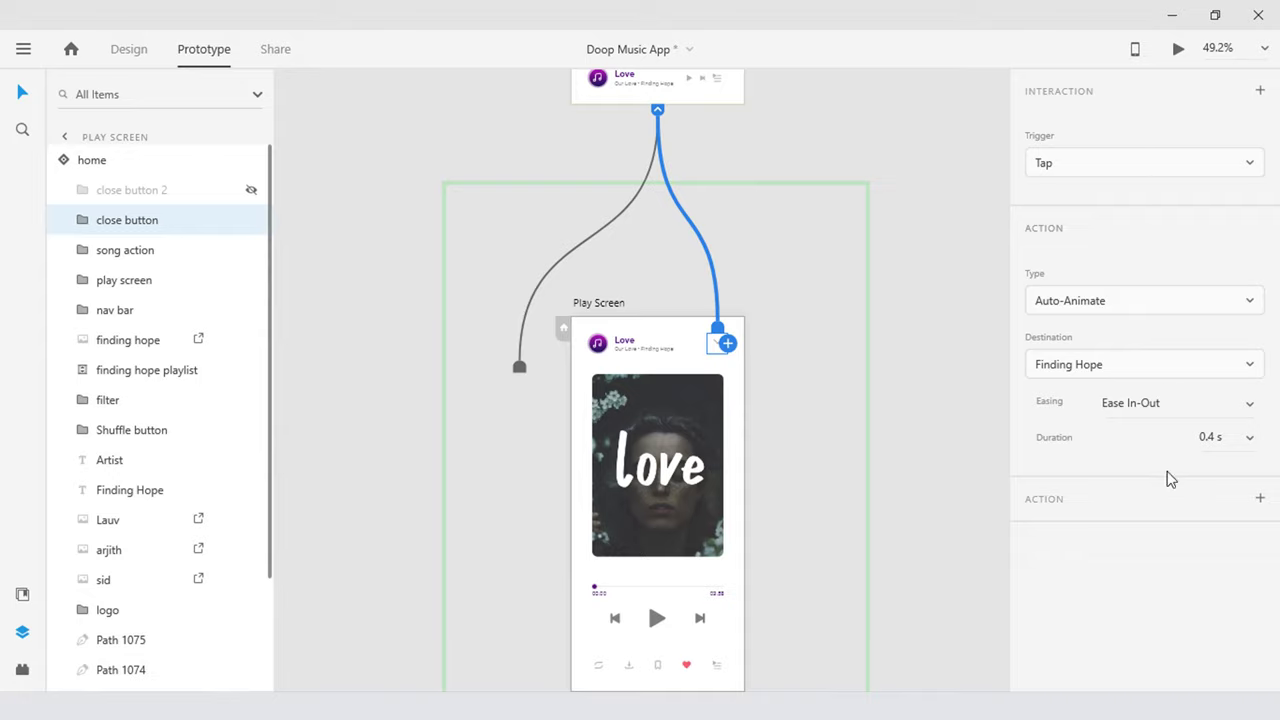
pyautogui.click(914, 475)
pyautogui.scroll(-3, 817, 306)
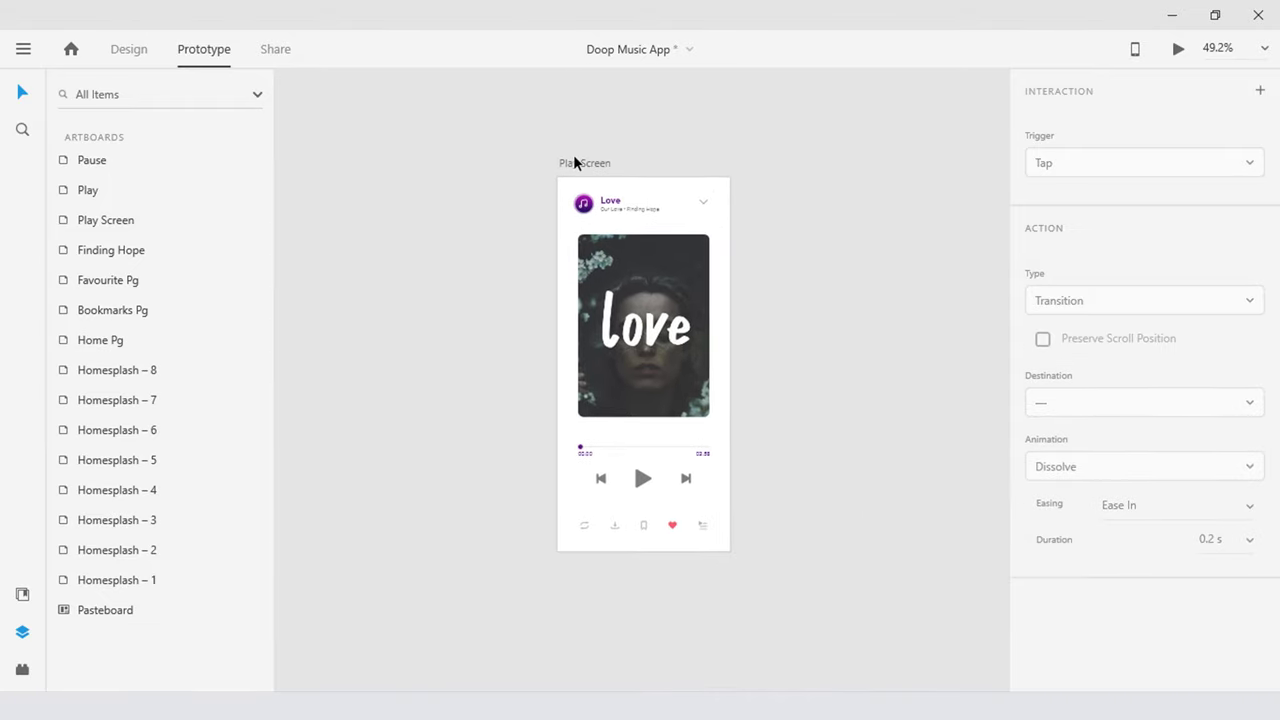
# Wire the Play Screen artboard to Play with Time trigger, 0 s delay, Transition, animation None
pyautogui.click(576, 164)
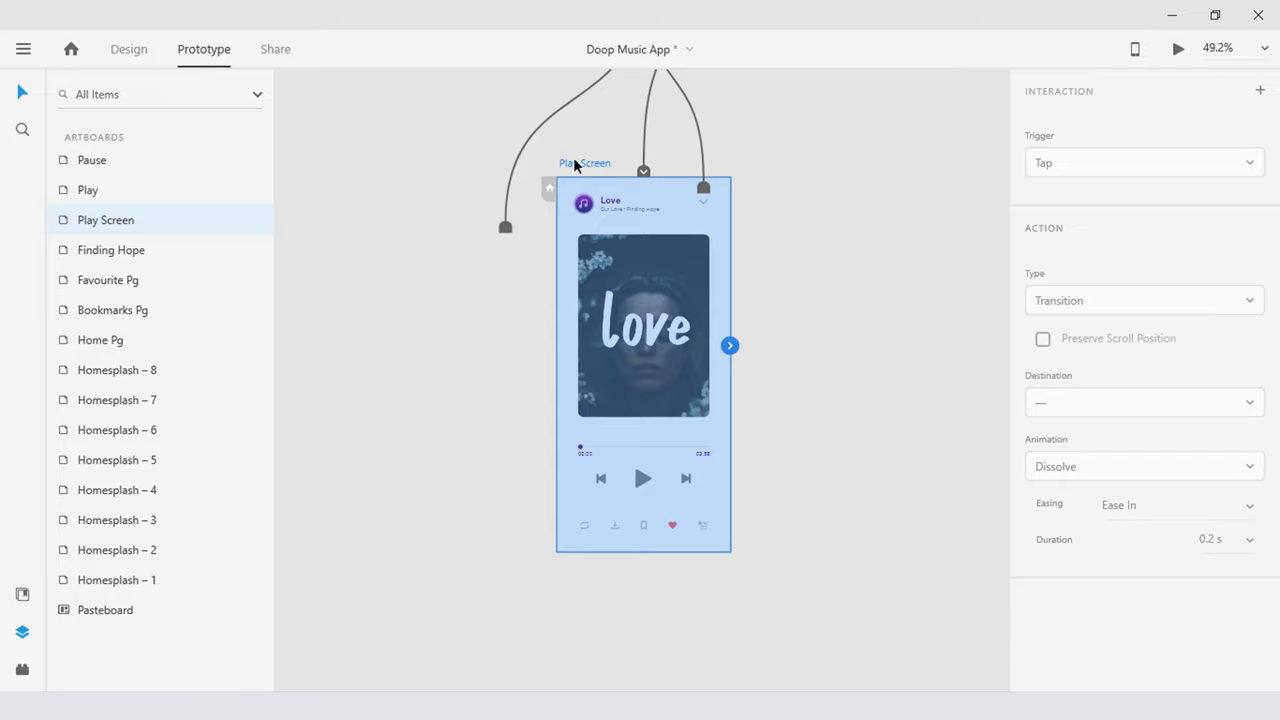
pyautogui.moveTo(730, 345); pyautogui.dragTo(665, 494)
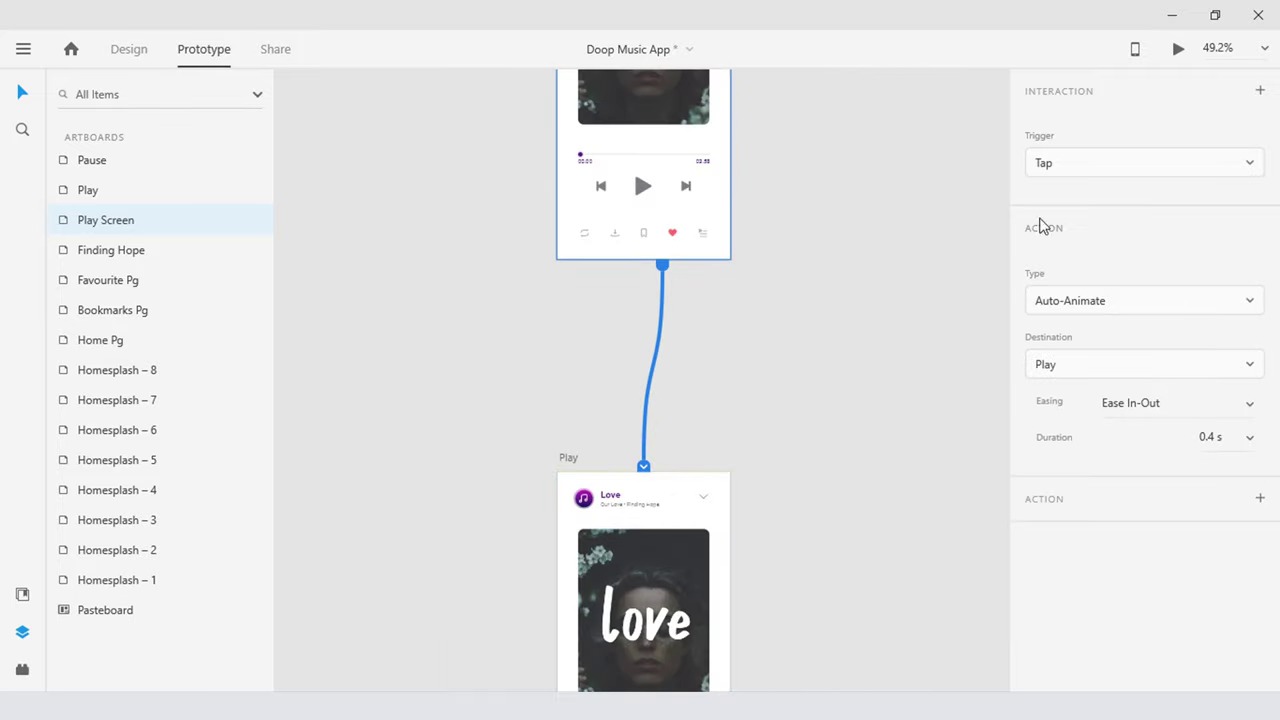
pyautogui.click(1089, 162)
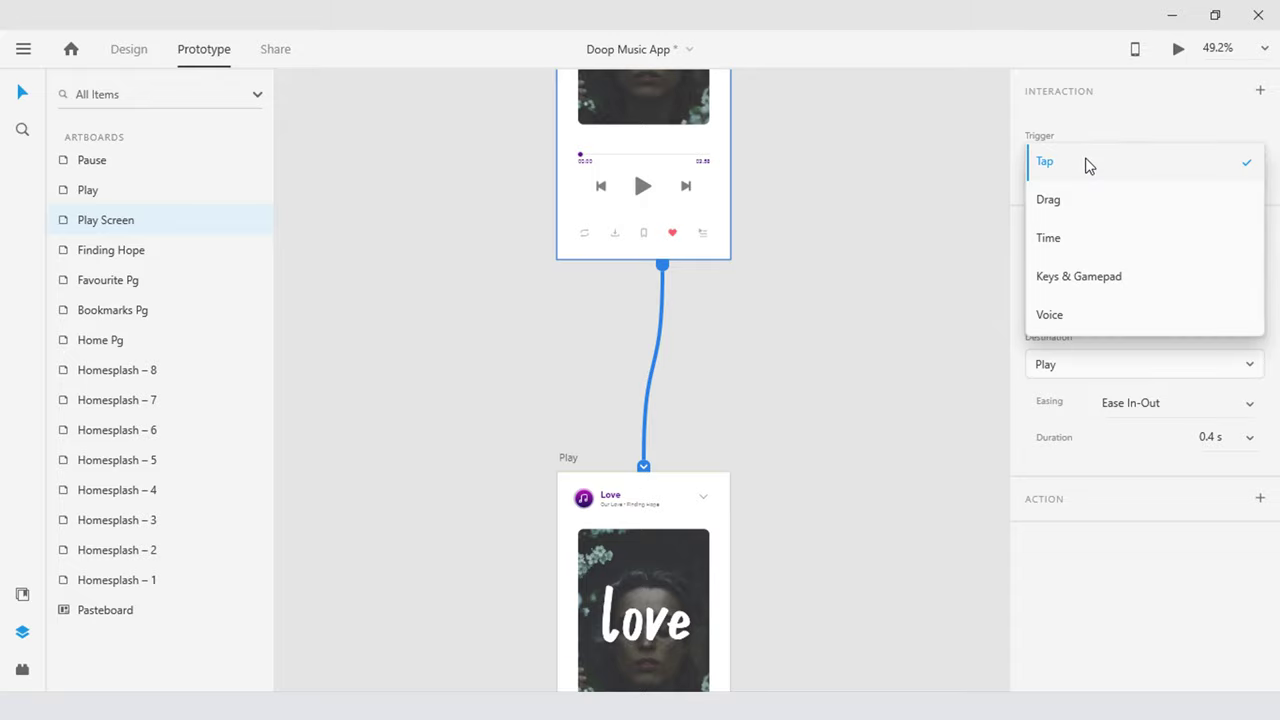
pyautogui.click(1085, 238)
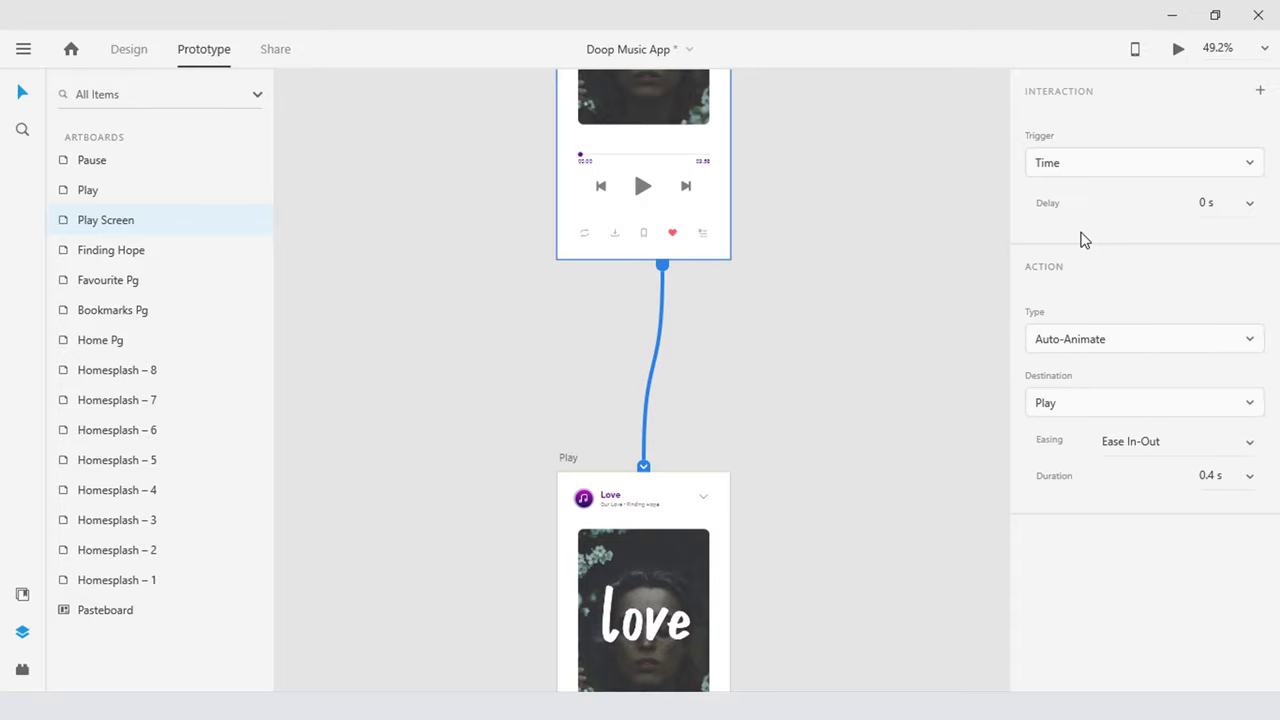
pyautogui.click(1209, 206)
pyautogui.click(1244, 279)
pyautogui.click(1184, 340)
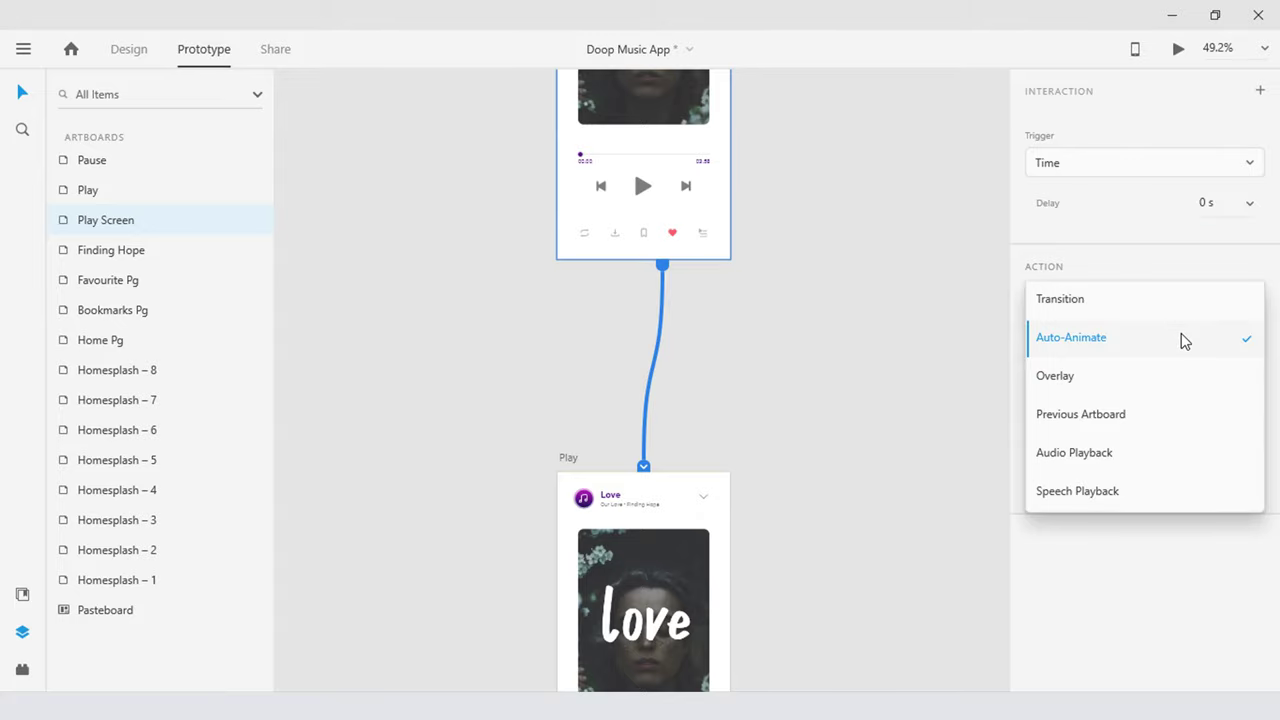
pyautogui.click(1184, 306)
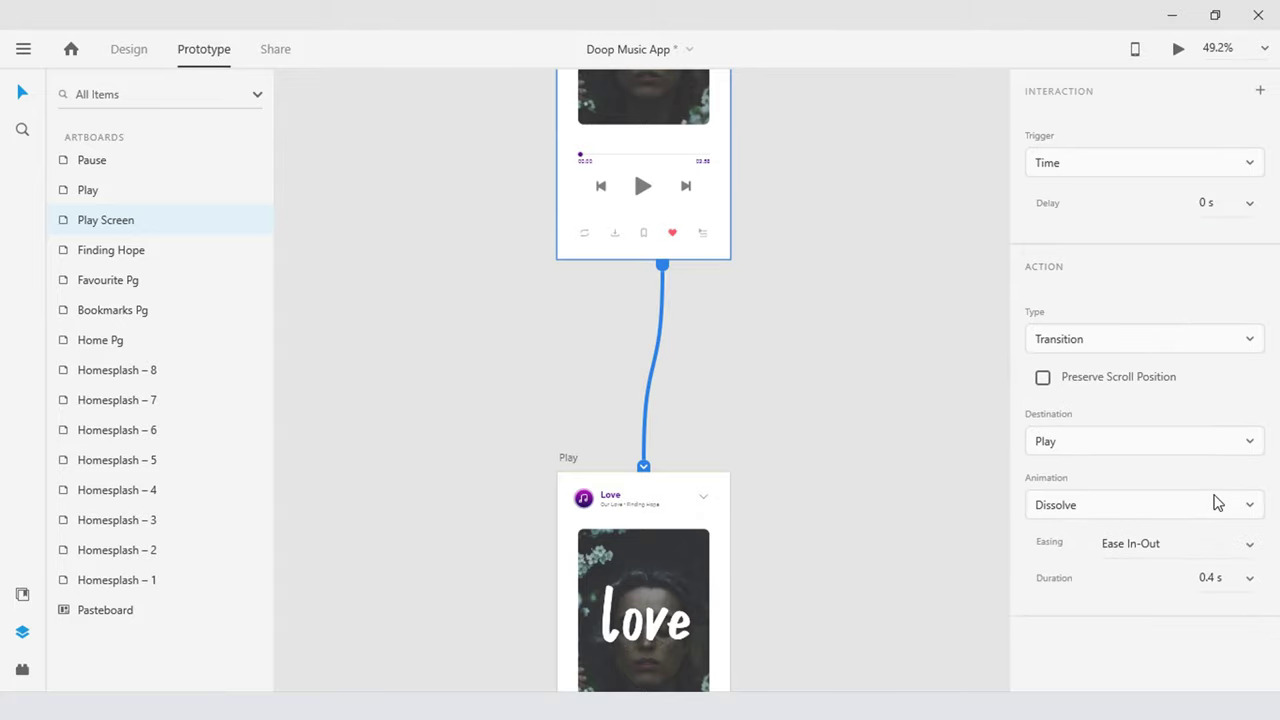
pyautogui.click(1214, 500)
pyautogui.click(1139, 262)
pyautogui.click(820, 462)
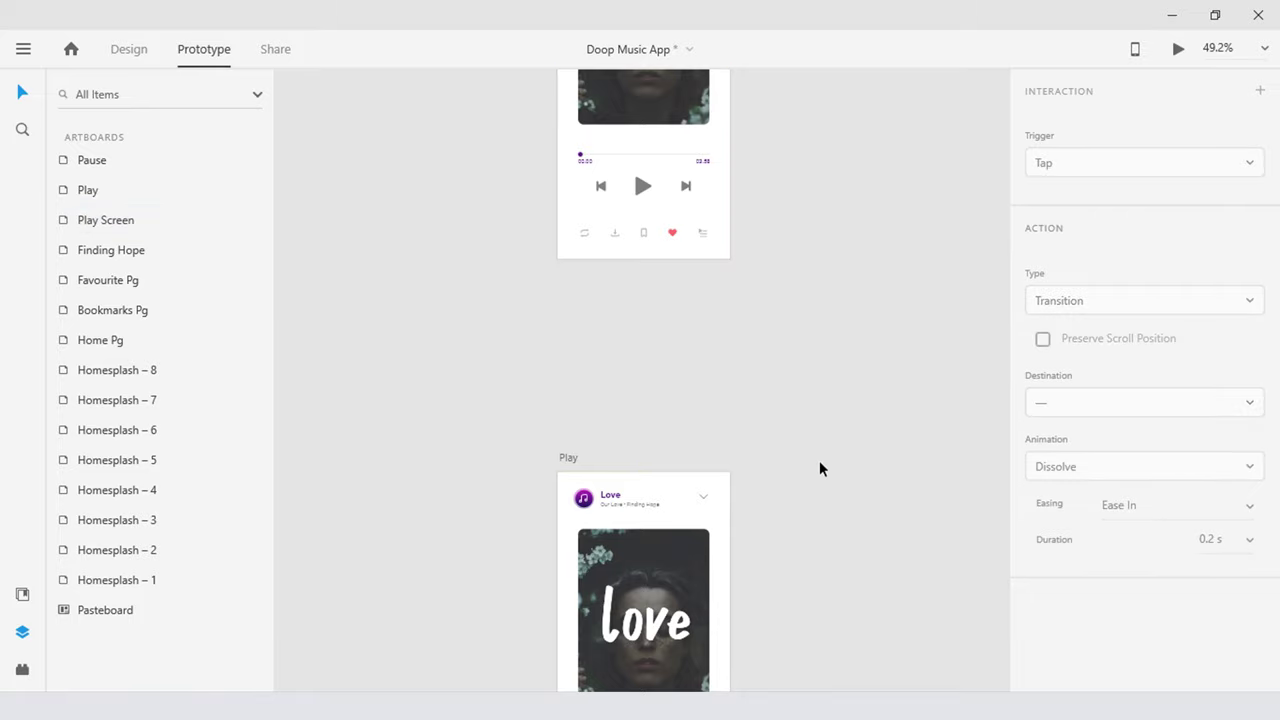
pyautogui.moveTo(777, 512); pyautogui.dragTo(777, 256)
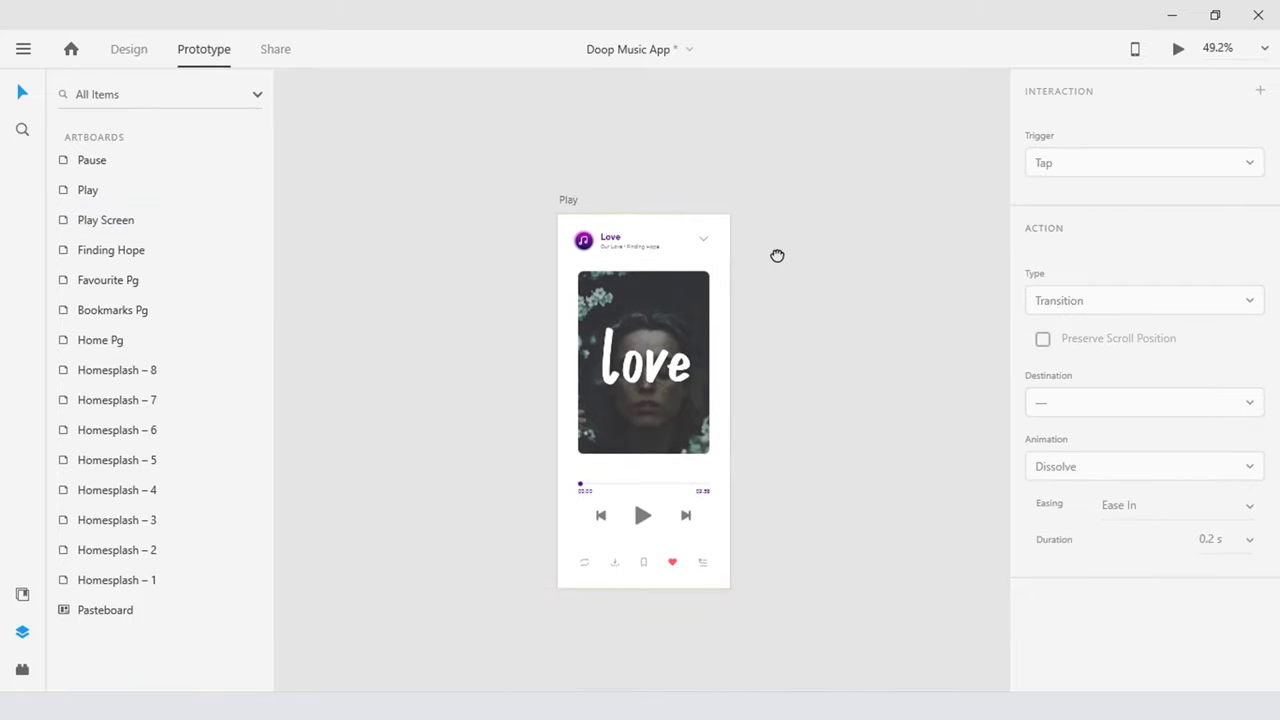
# Wire the Play artboard's song action Play control to Pause as a Tap Auto-Animate, 0.3 s
pyautogui.click(700, 318)
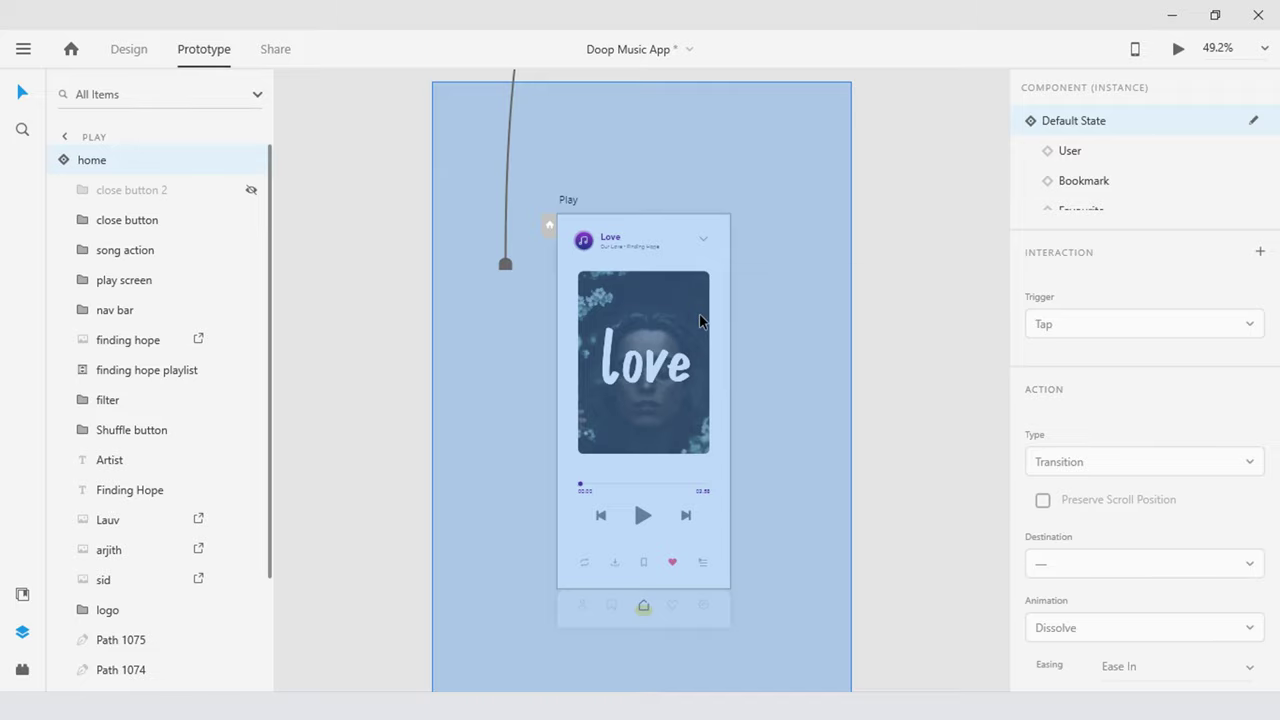
pyautogui.click(83, 251)
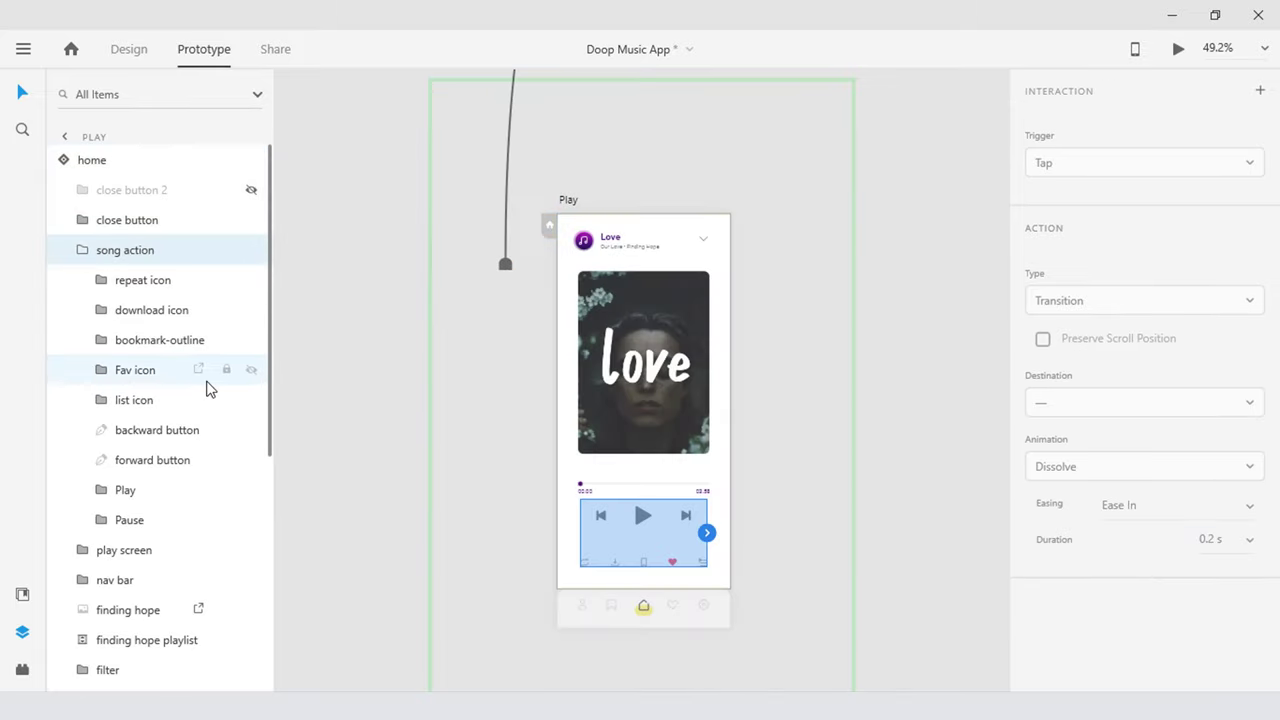
pyautogui.click(172, 490)
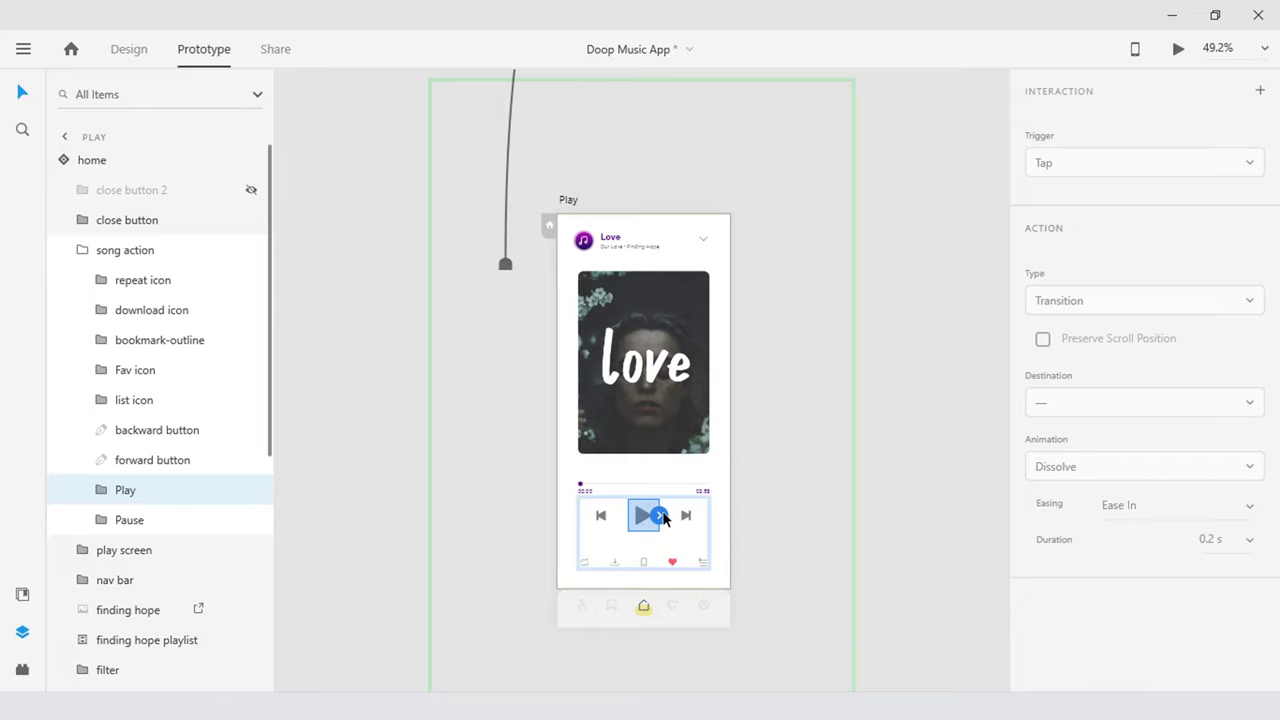
pyautogui.moveTo(663, 517); pyautogui.dragTo(666, 481)
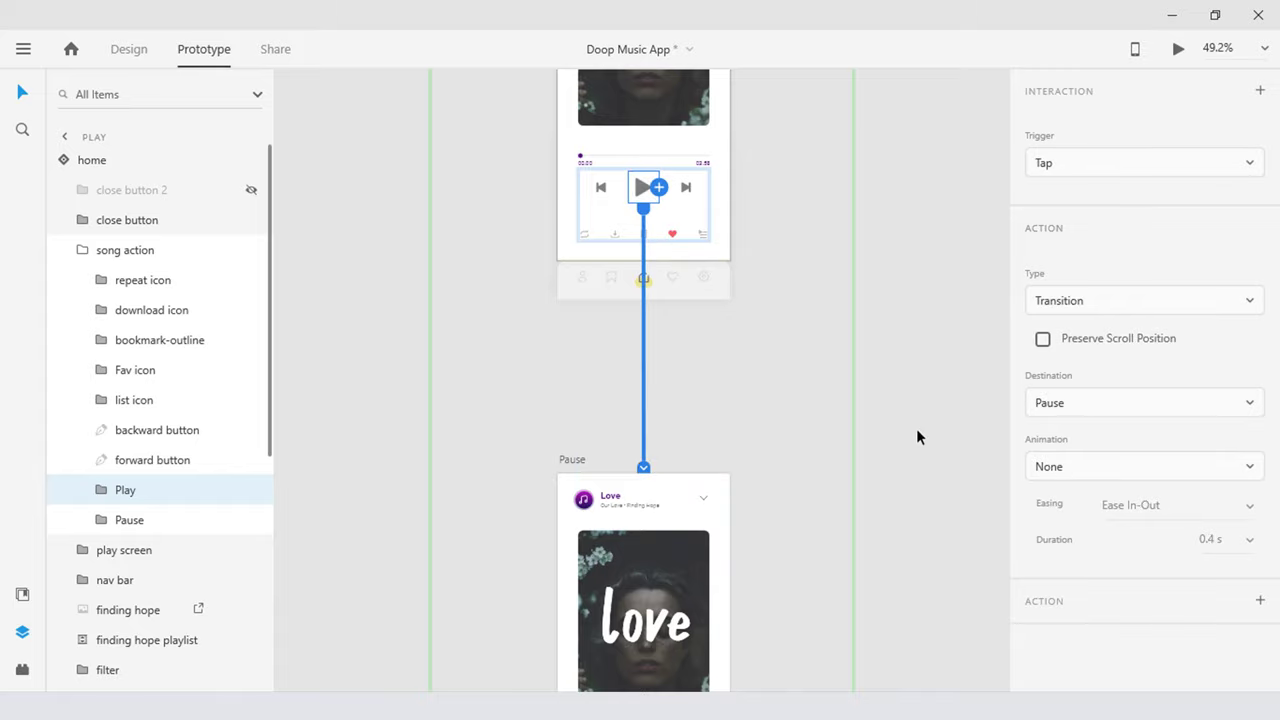
pyautogui.click(1088, 167)
pyautogui.click(1095, 167)
pyautogui.click(1165, 302)
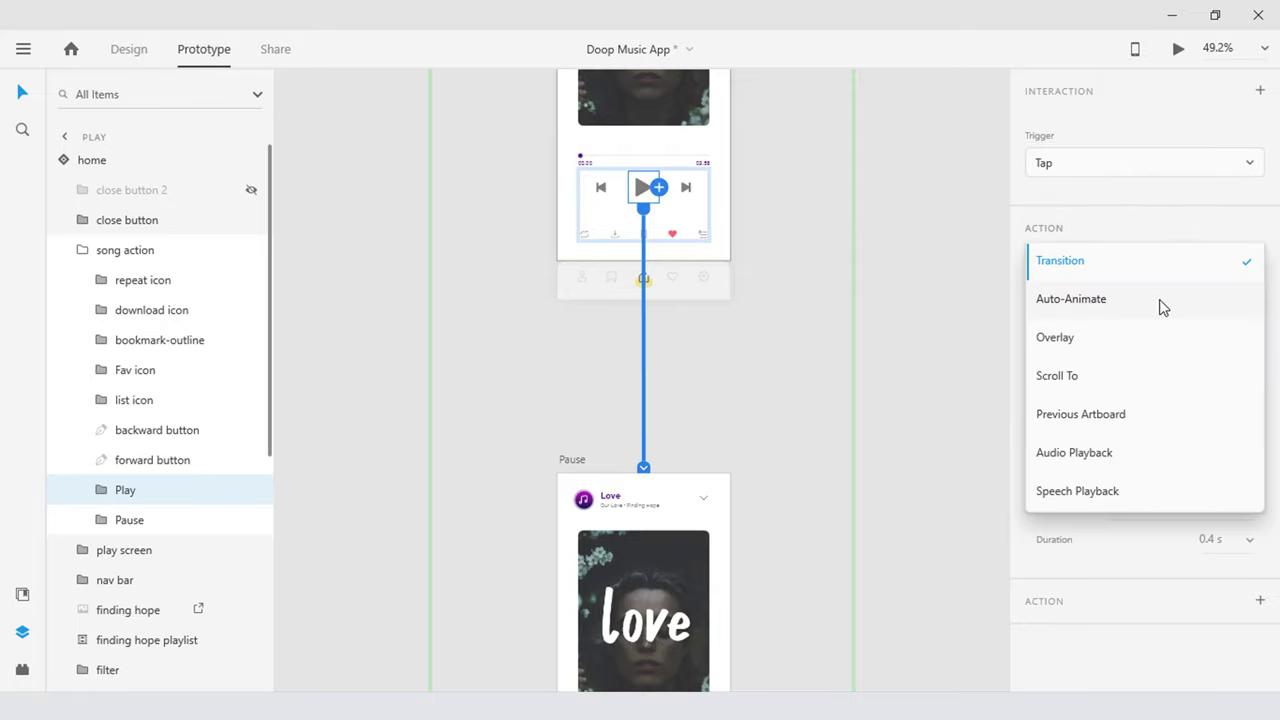
pyautogui.click(1163, 302)
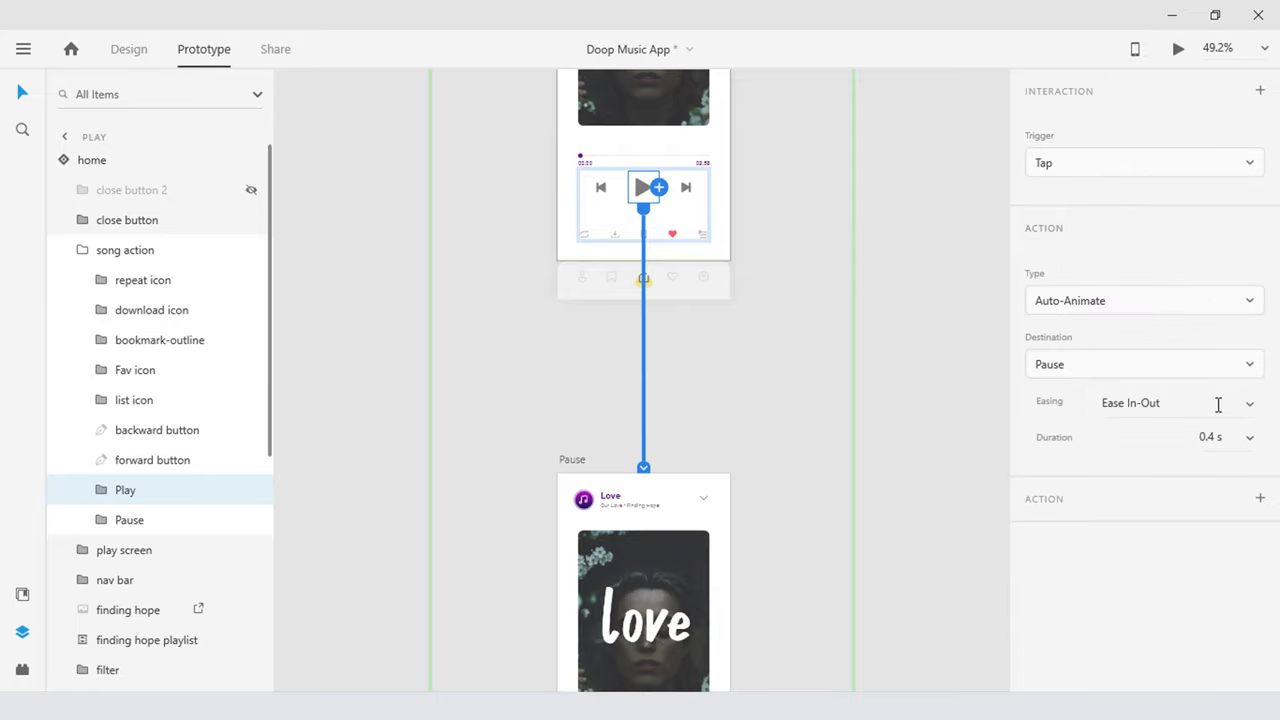
pyautogui.click(1228, 437)
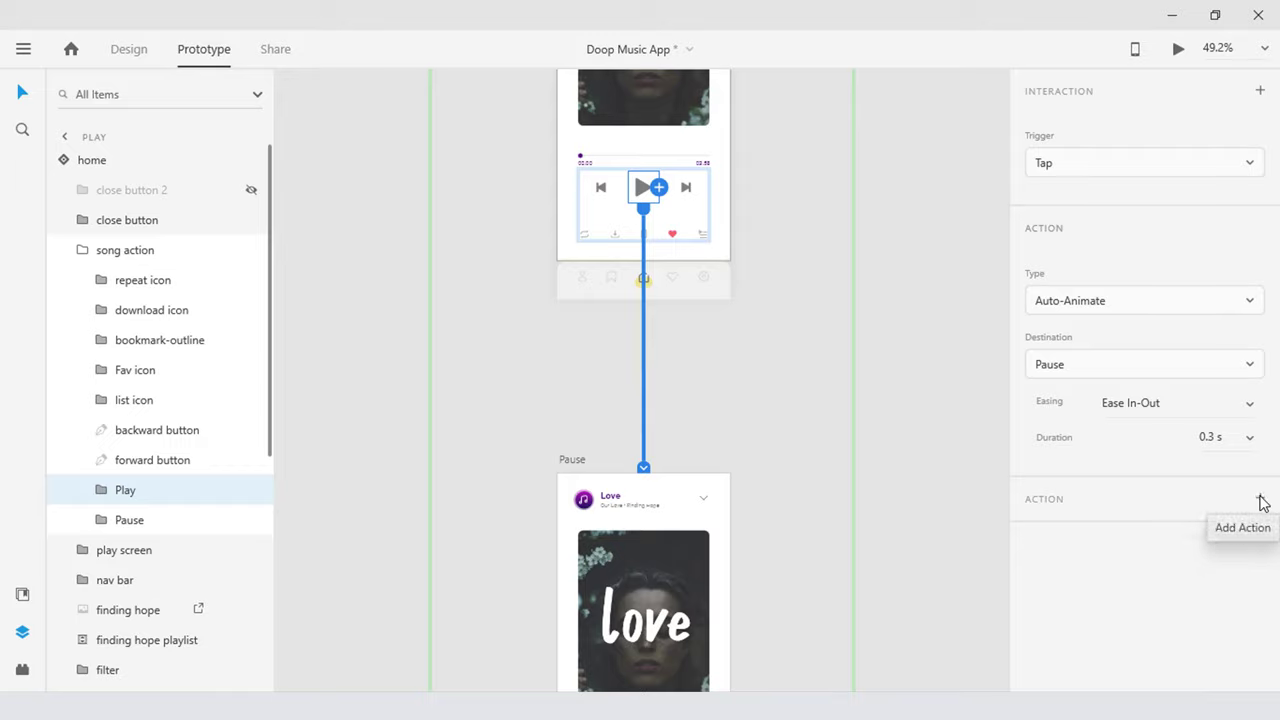
# Add an Audio Playback action using the imported Love(Non-Copyright Music).mp3 file
pyautogui.click(1261, 502)
pyautogui.click(1150, 570)
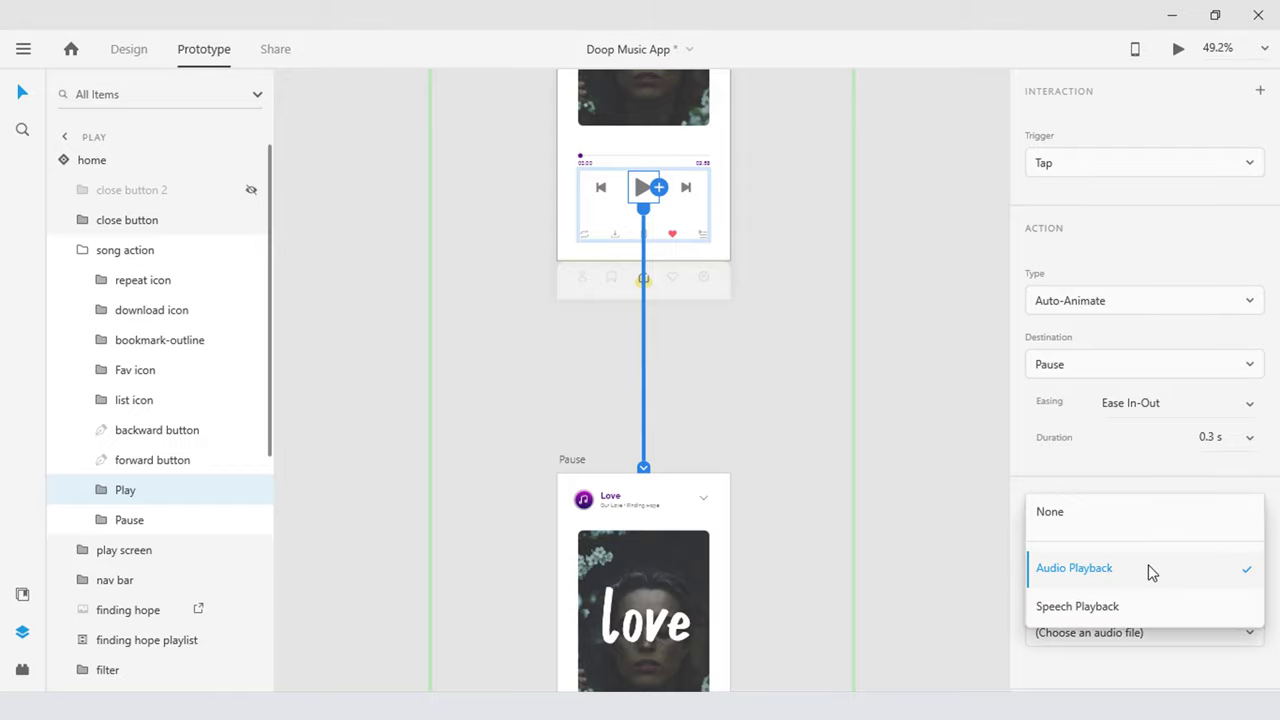
pyautogui.click(1148, 567)
pyautogui.click(1143, 633)
pyautogui.click(1081, 641)
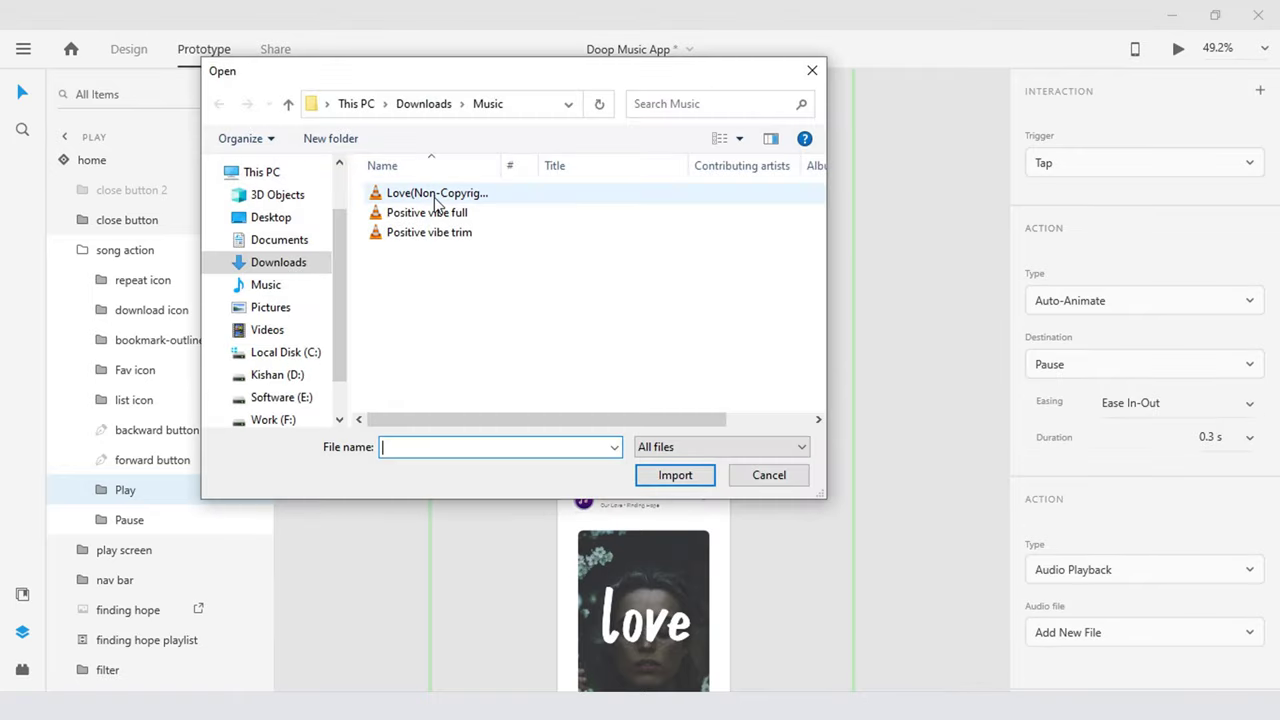
pyautogui.click(437, 195)
pyautogui.click(674, 475)
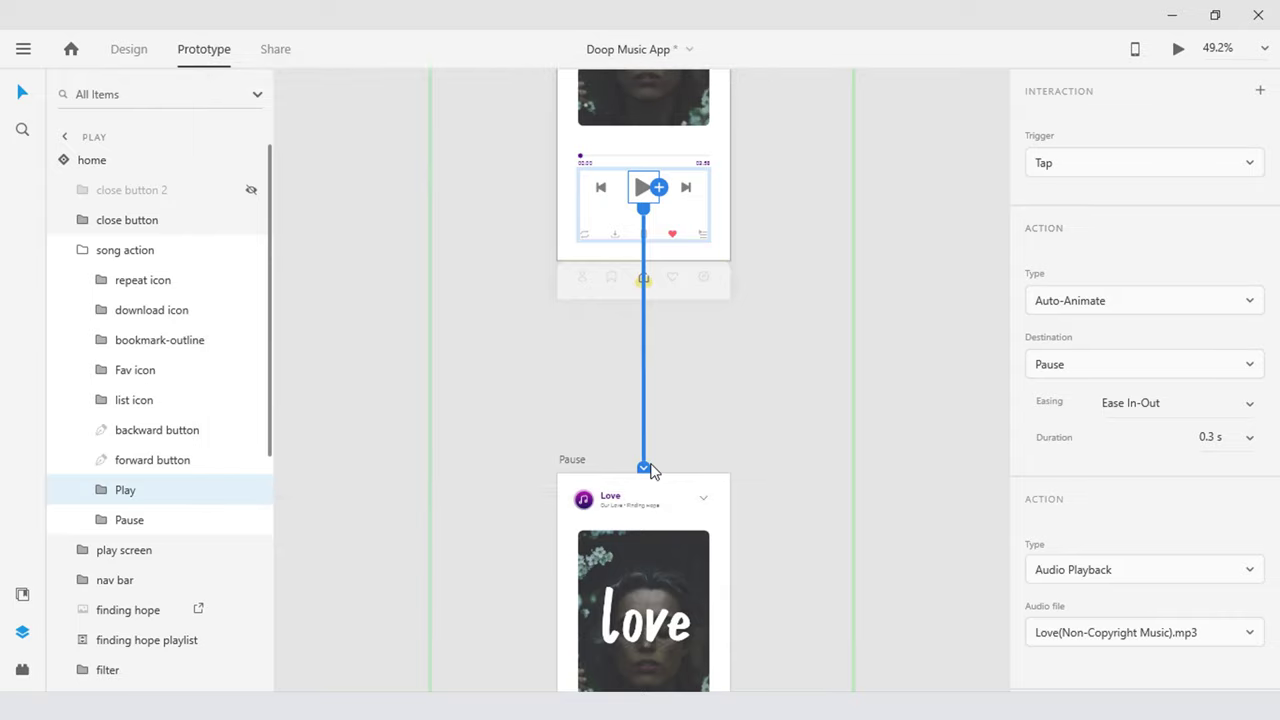
pyautogui.click(792, 447)
# Wire the Pause artboard's song action Pause button back to the Play artboard
pyautogui.moveTo(780, 494); pyautogui.dragTo(808, 223)
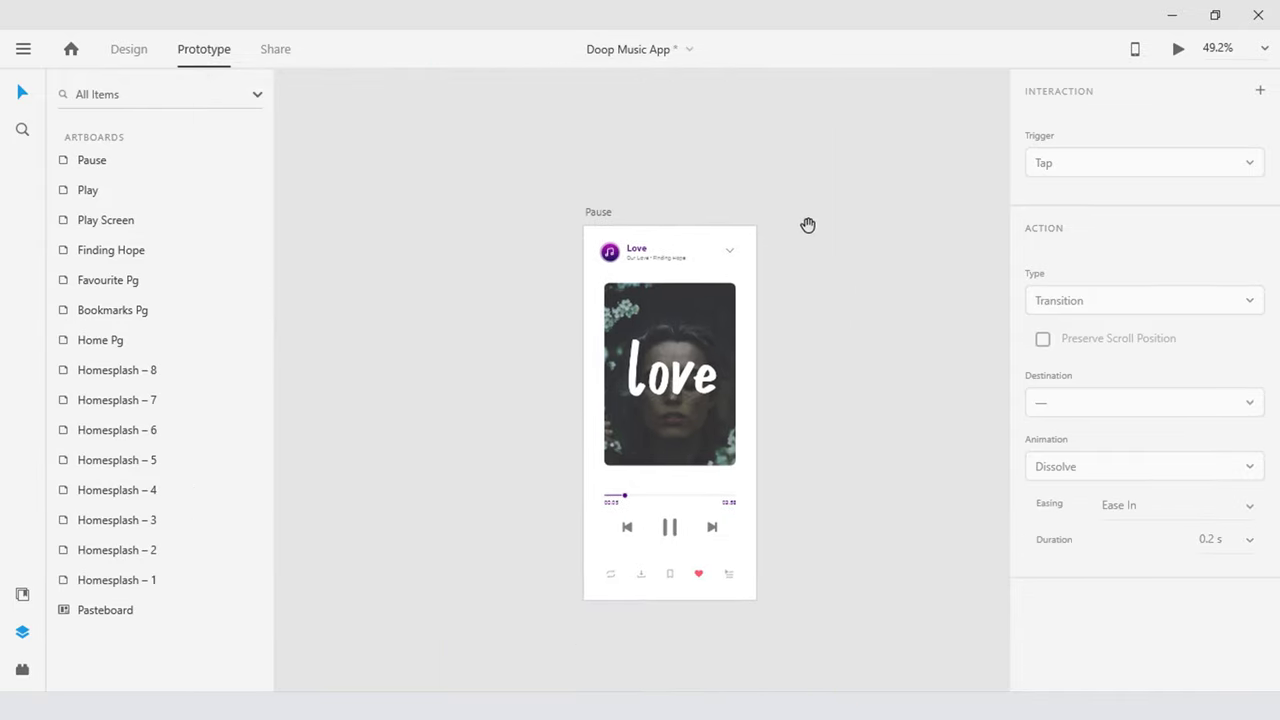
pyautogui.click(676, 528)
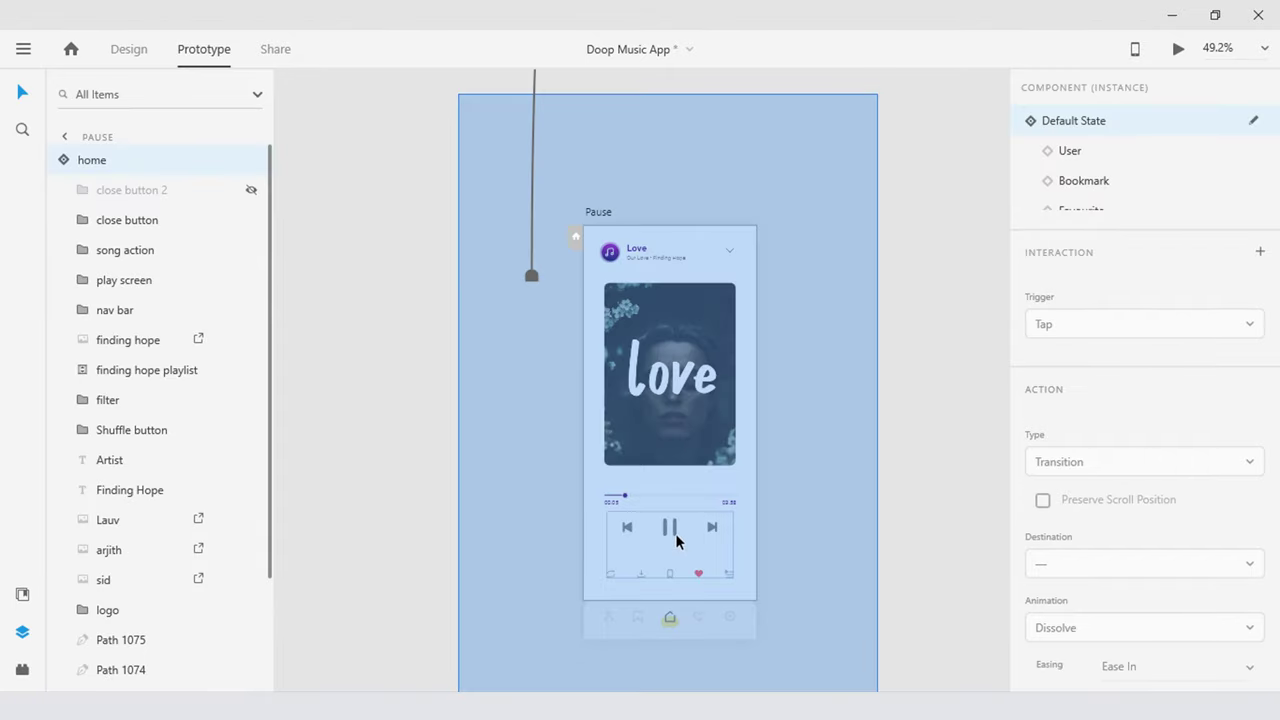
pyautogui.doubleClick(676, 540)
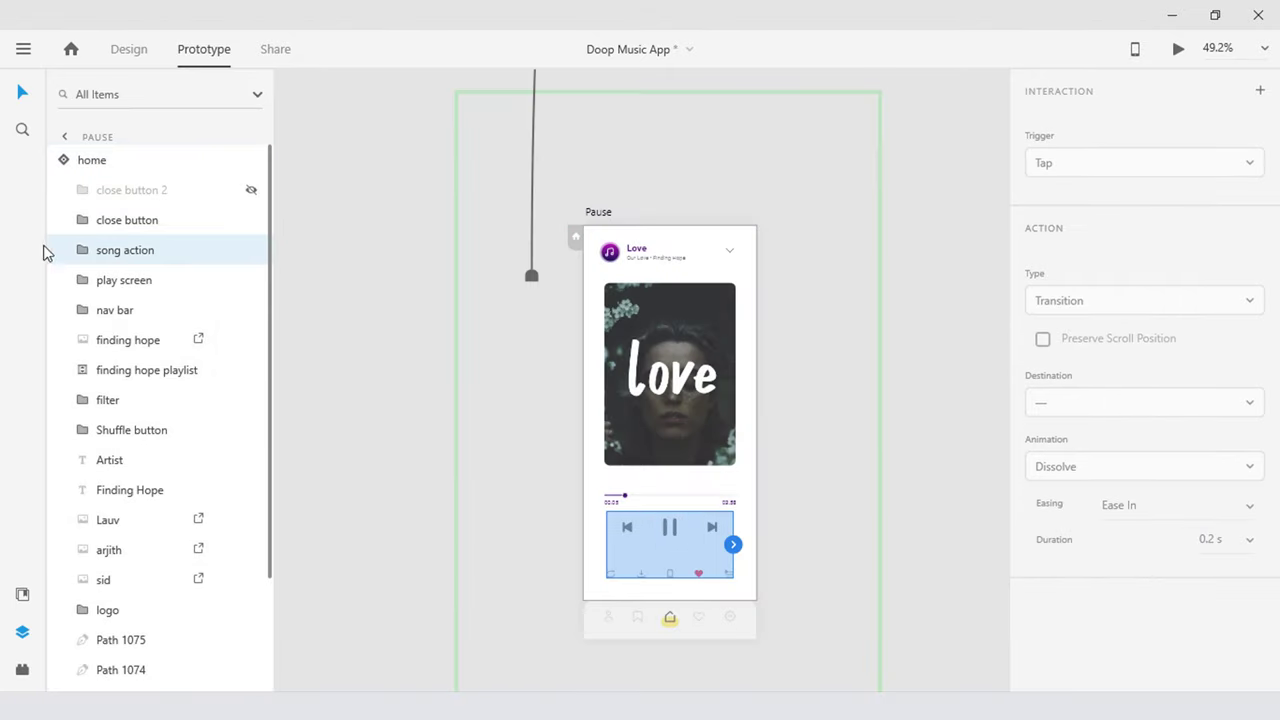
pyautogui.click(86, 254)
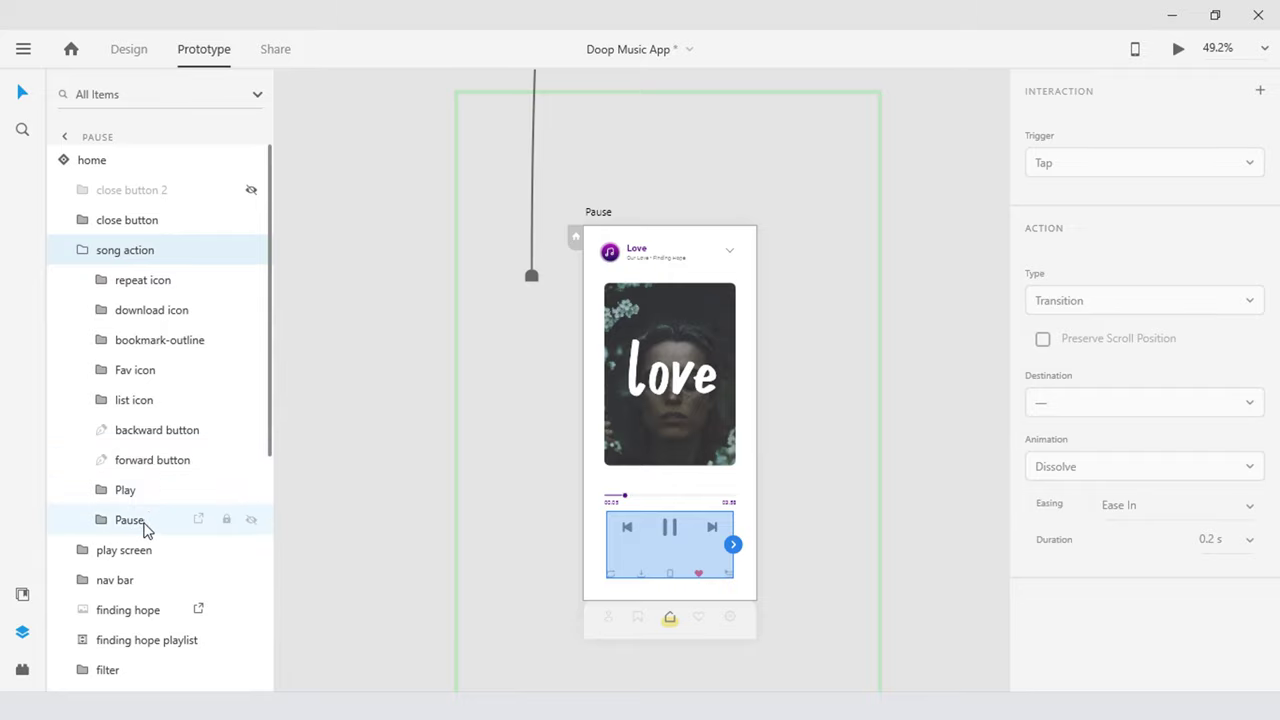
pyautogui.click(145, 522)
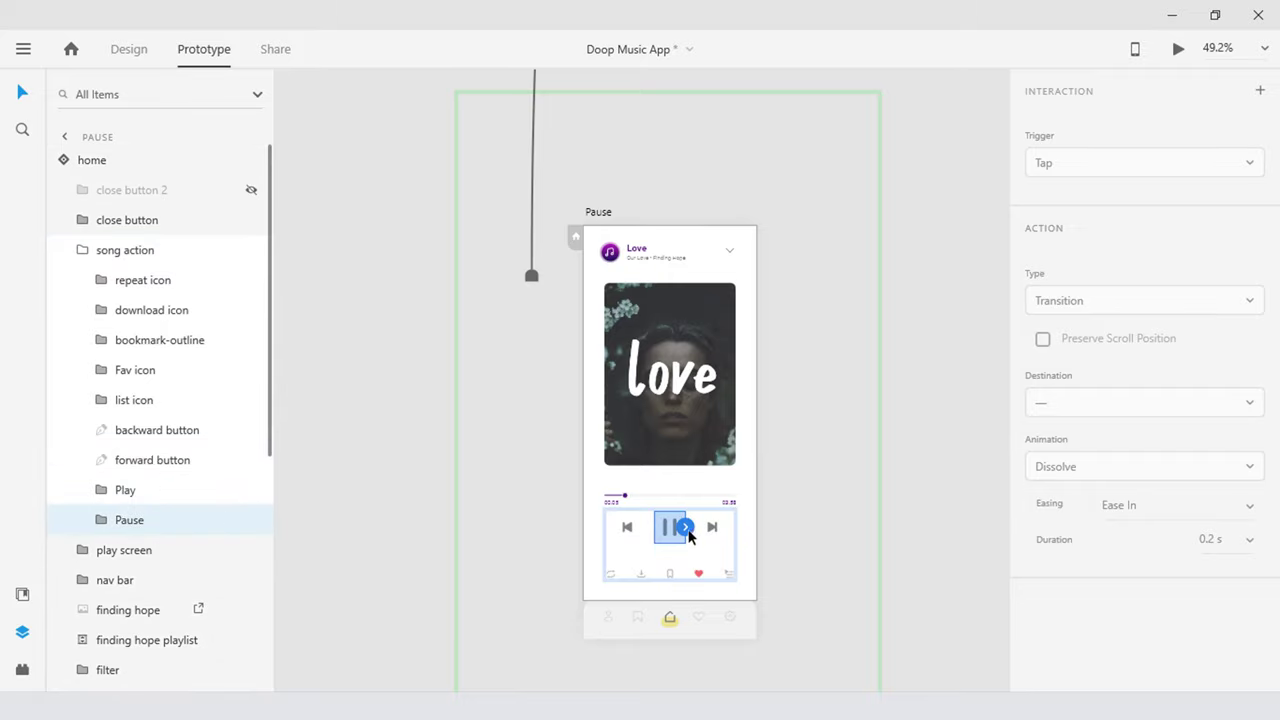
pyautogui.moveTo(685, 527); pyautogui.dragTo(731, 194)
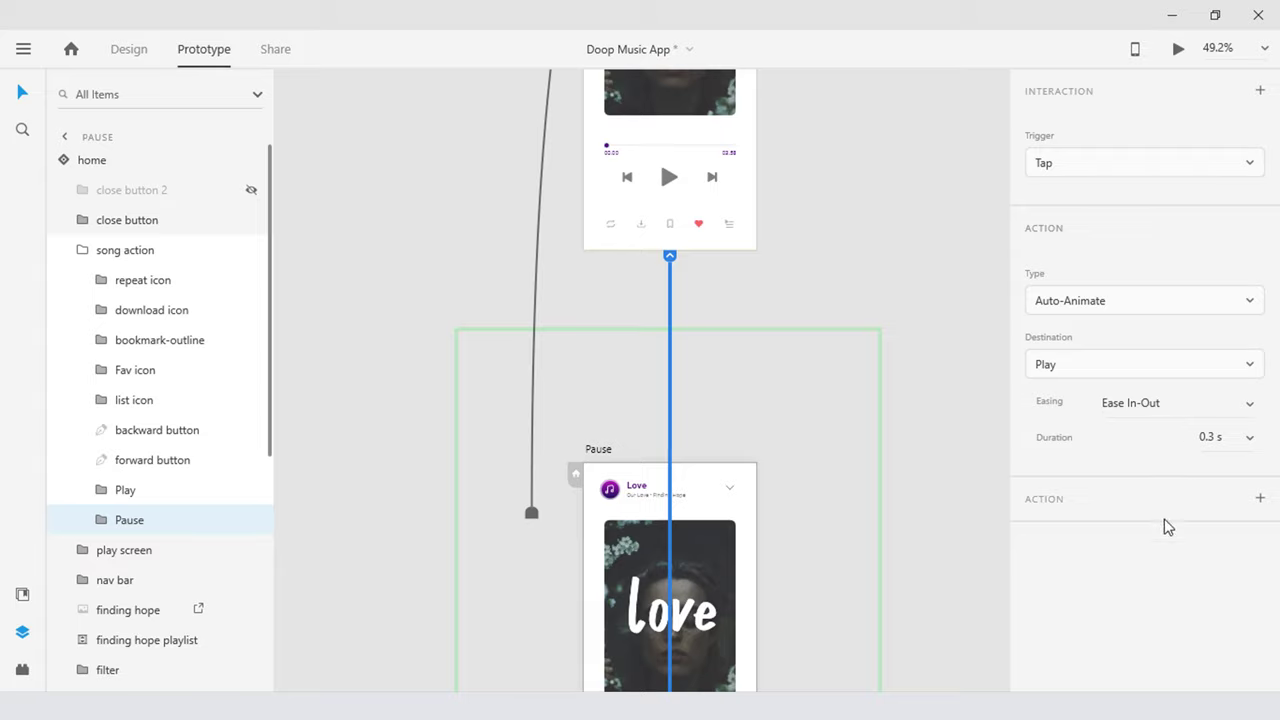
pyautogui.scroll(-4, 894, 400)
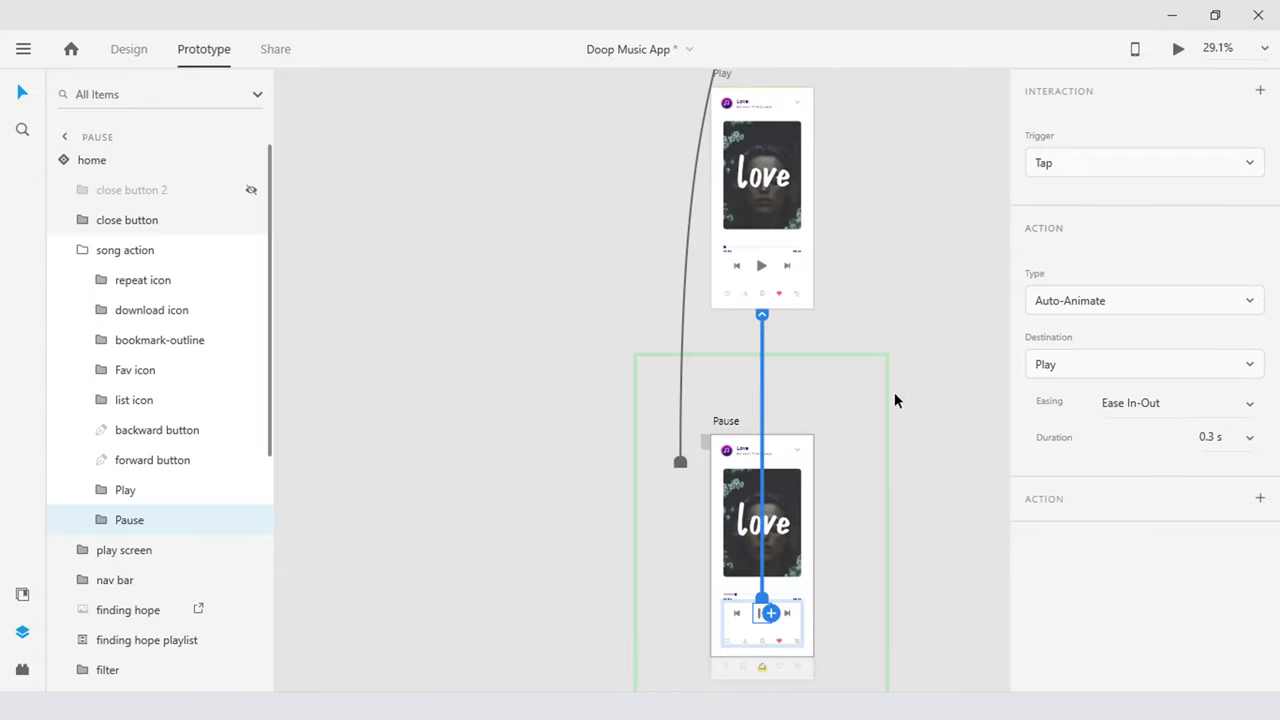
# Link the Play screen's close button to Finding Hope with a 0.4 s auto-animate transition
pyautogui.click(894, 400)
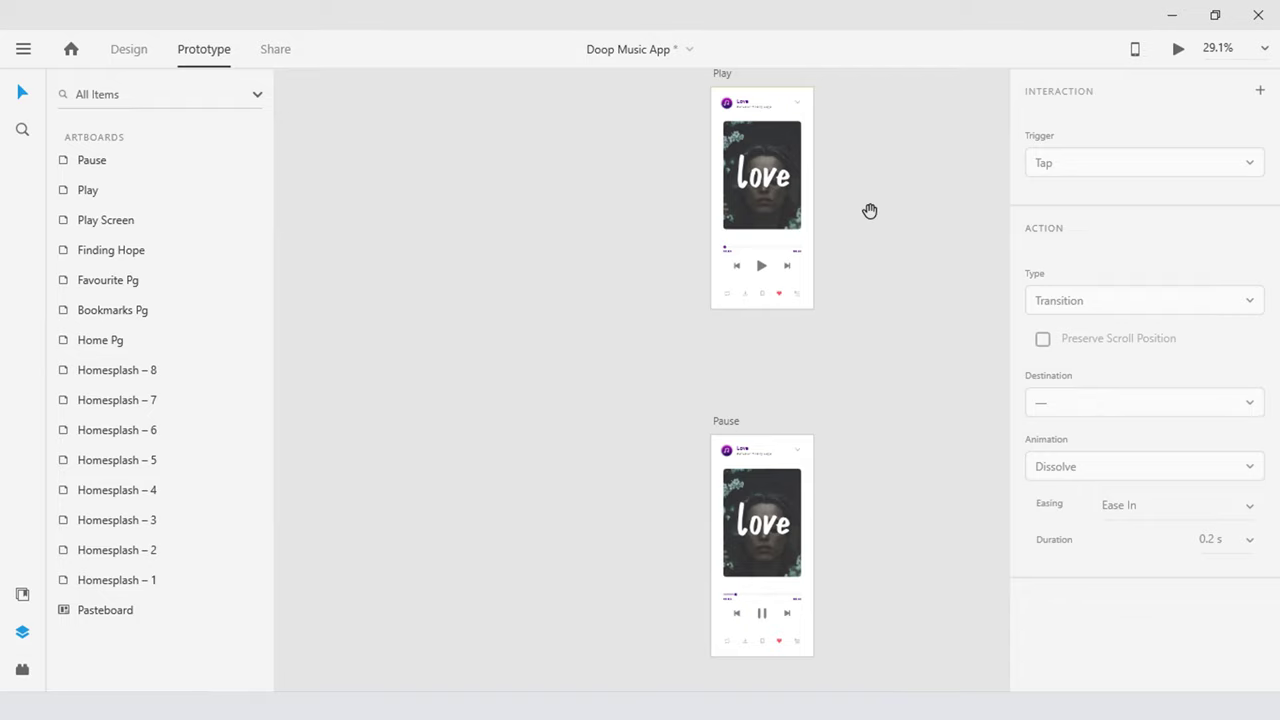
pyautogui.moveTo(870, 211); pyautogui.dragTo(787, 498)
pyautogui.click(787, 498)
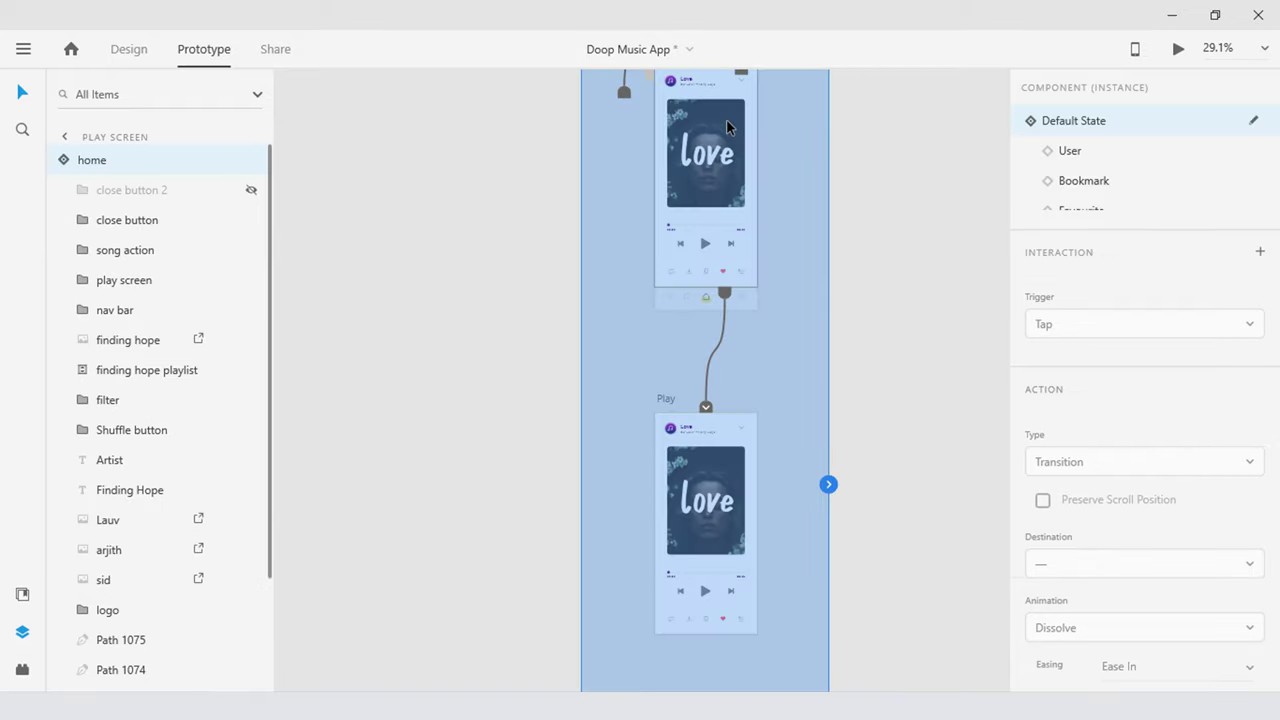
pyautogui.click(740, 437)
pyautogui.moveTo(746, 428); pyautogui.dragTo(731, 287)
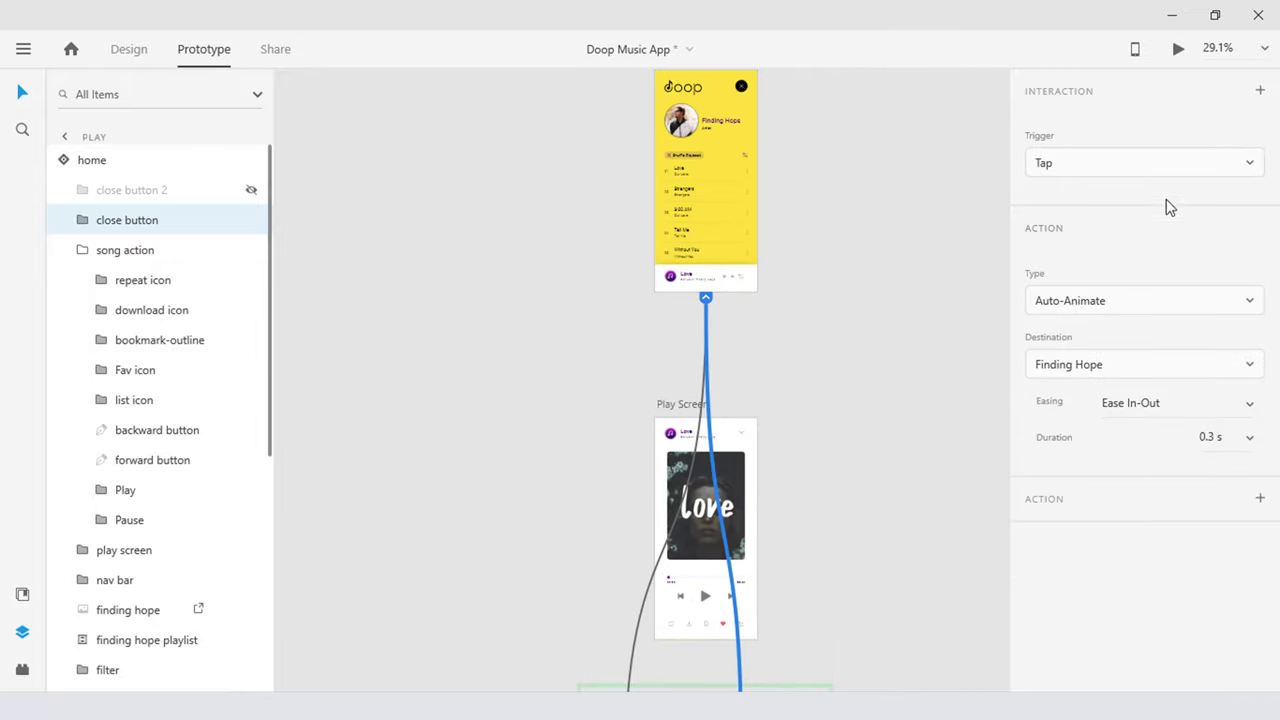
pyautogui.click(1251, 447)
pyautogui.write('0.4')
pyautogui.press('Return')
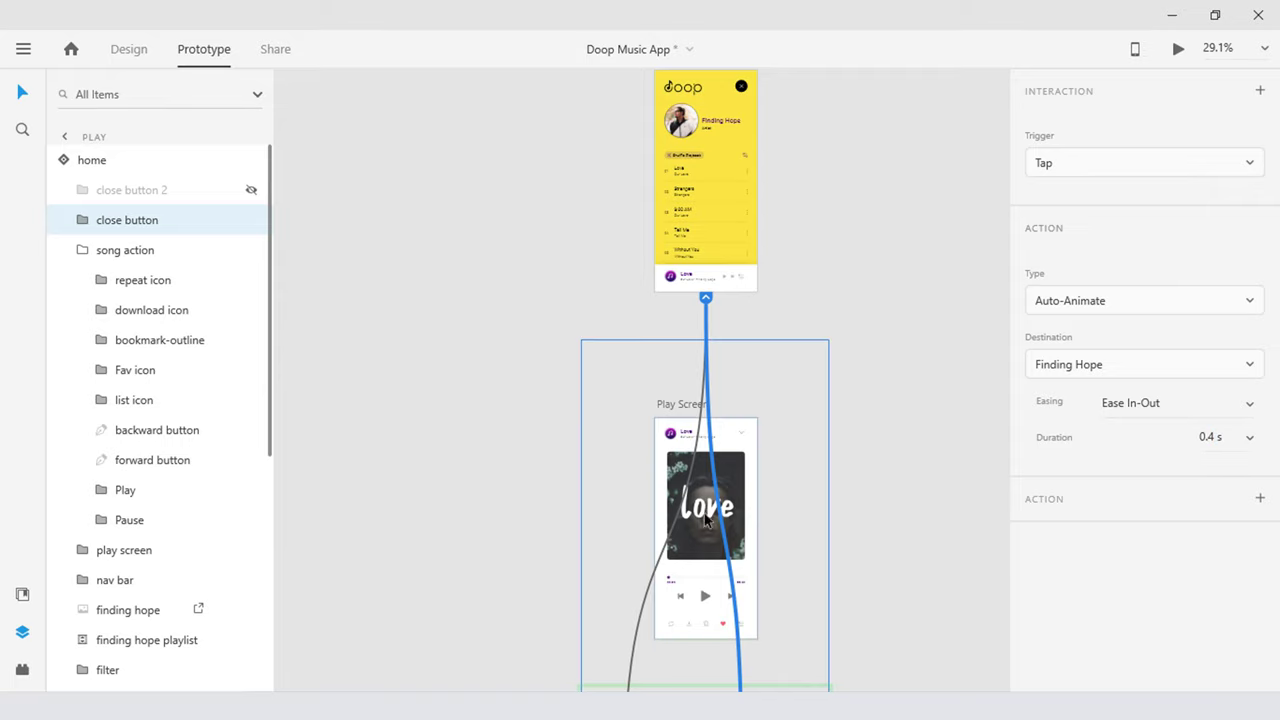
# Link the Pause screen's close button back to the Finding Hope artboard
pyautogui.click(834, 611)
pyautogui.scroll(-10, 797, 251)
pyautogui.click(650, 551)
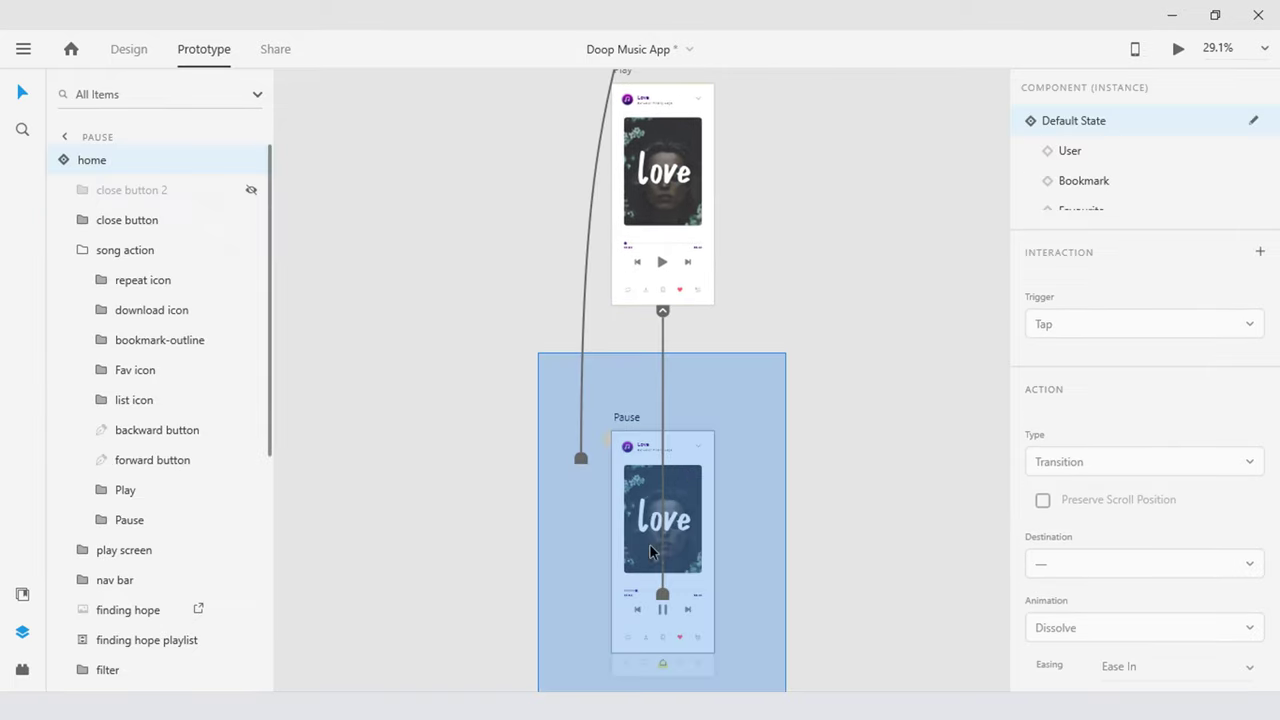
pyautogui.click(703, 447)
pyautogui.moveTo(704, 447); pyautogui.dragTo(680, 285)
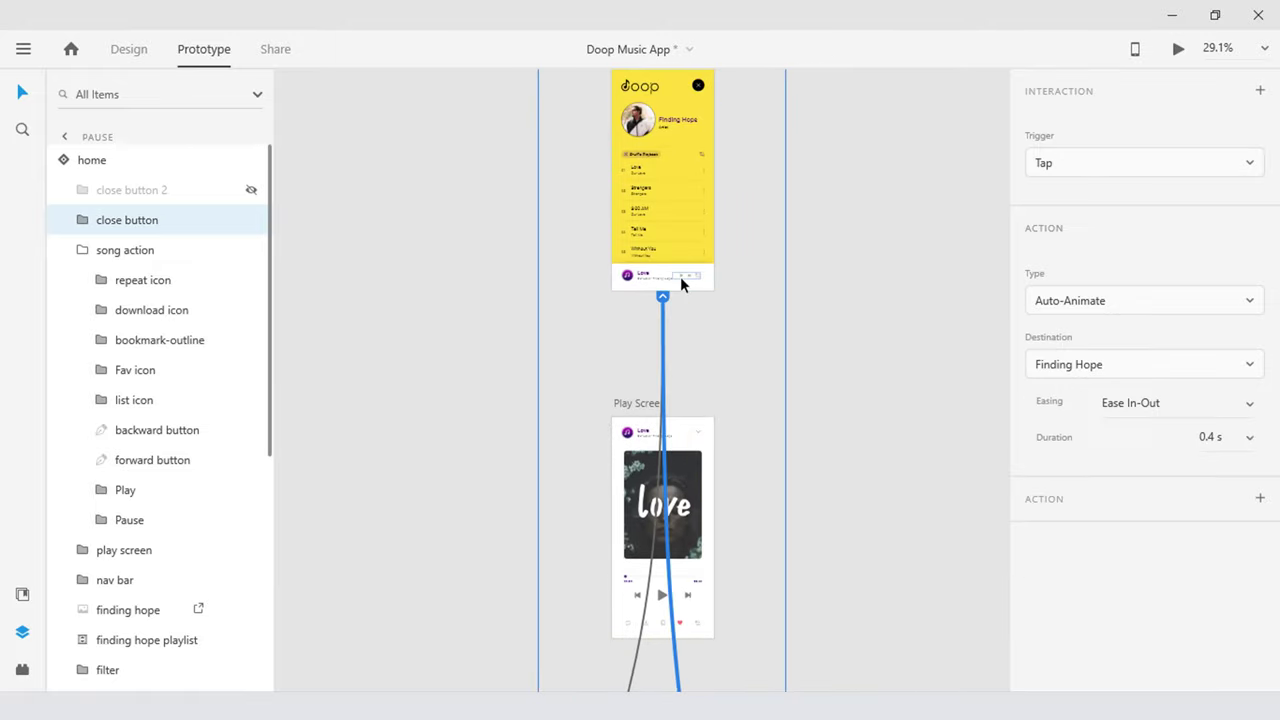
pyautogui.click(784, 398)
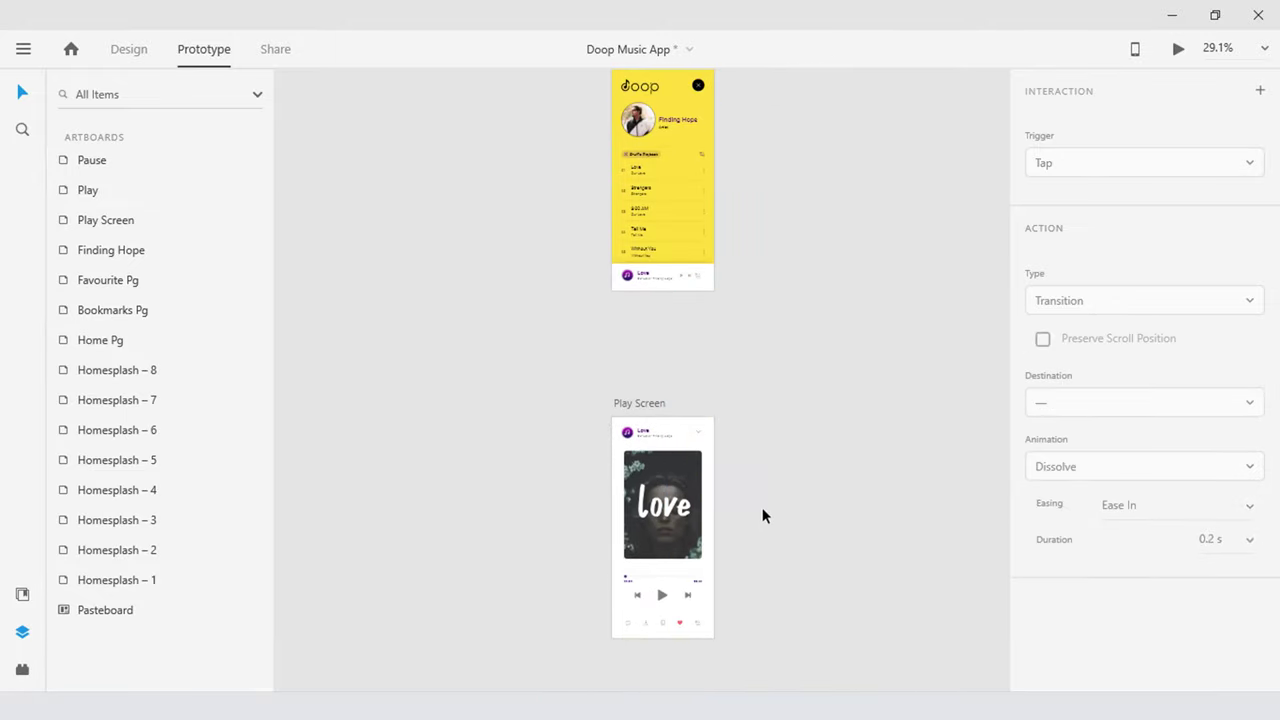
# Return to Design mode and launch a desktop preview starting from the Finding Hope artboard
pyautogui.hotkey('ctrl', 'Tab')
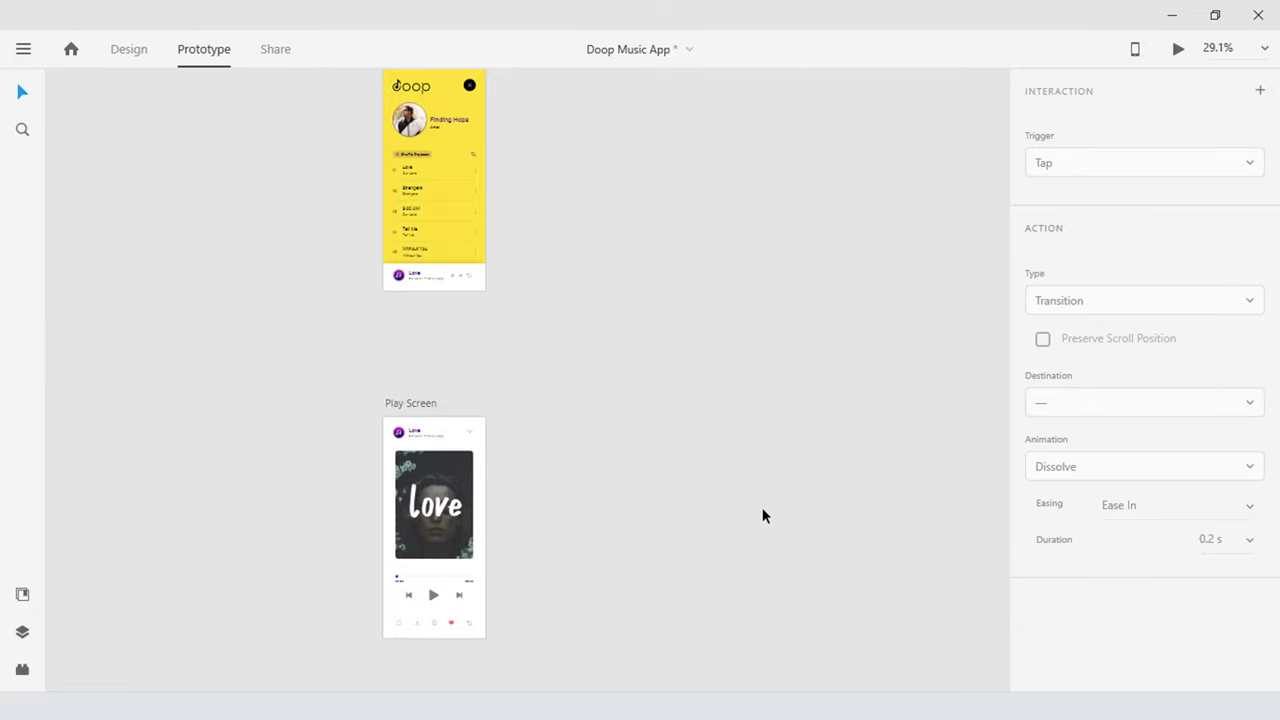
pyautogui.click(762, 508)
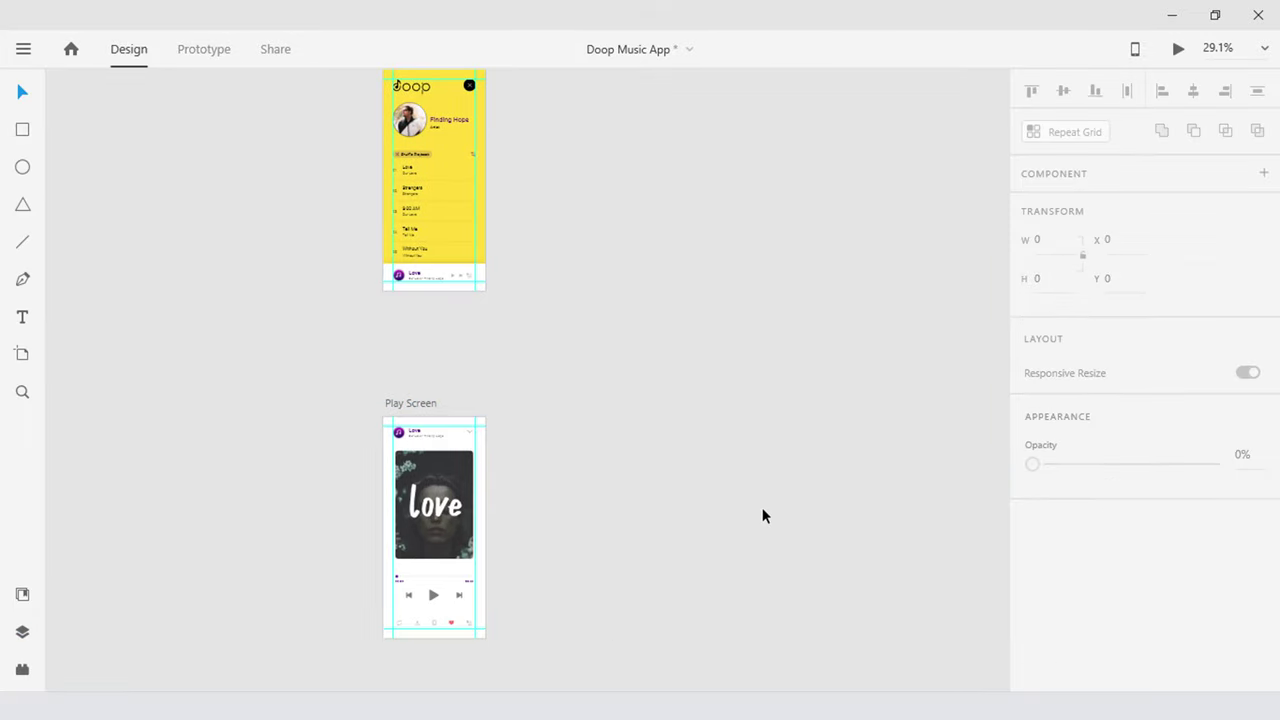
pyautogui.scroll(3, 540, 240)
pyautogui.hscroll(-2, 540, 240)
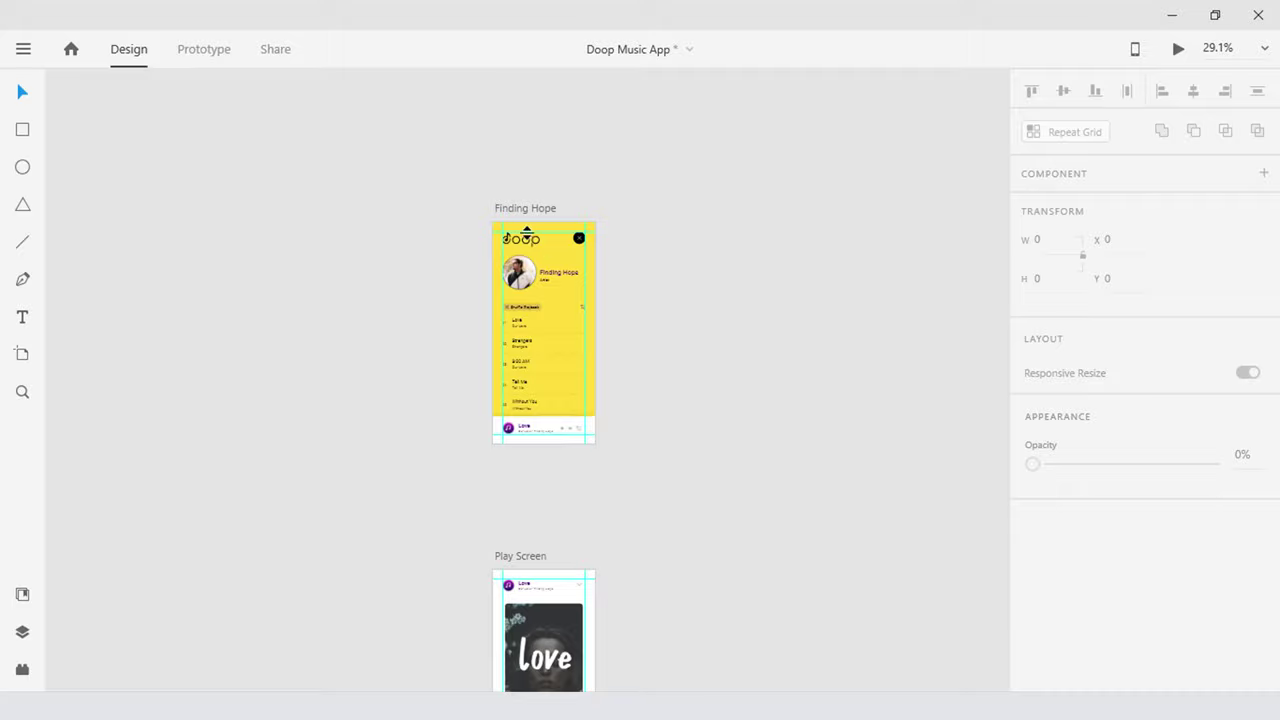
pyautogui.scroll(2, 509, 206)
pyautogui.click(509, 206)
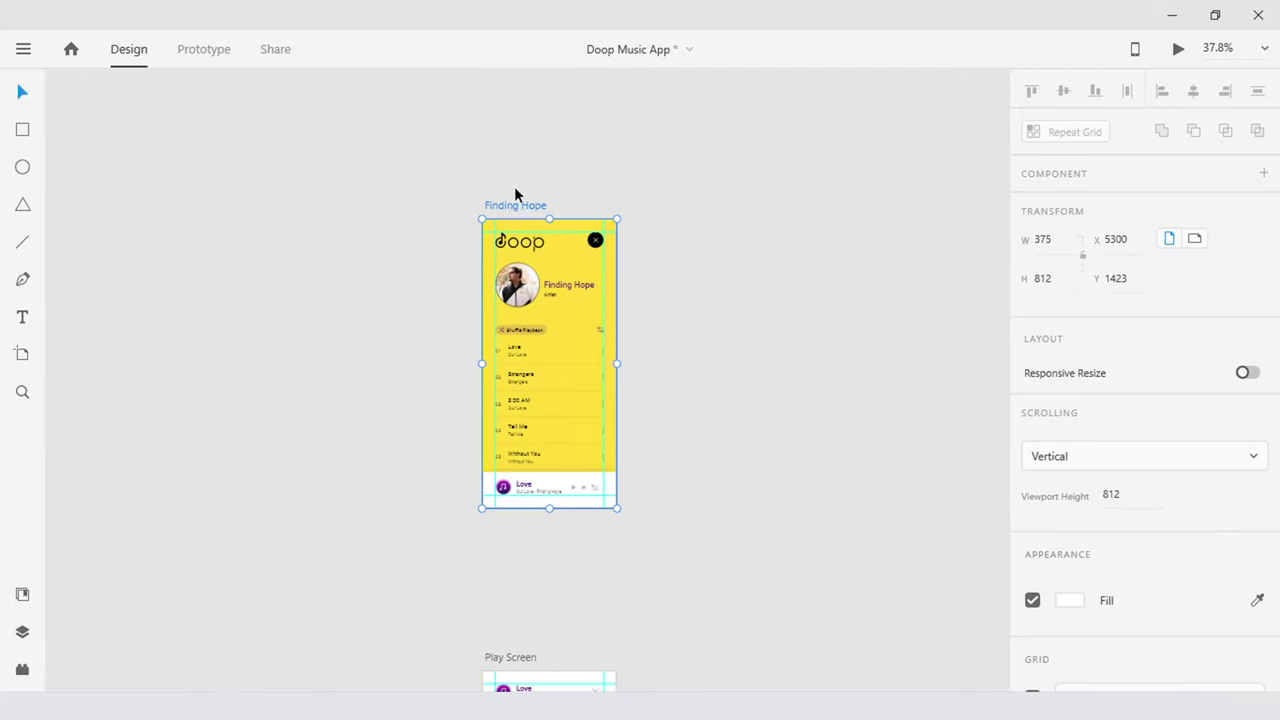
pyautogui.hotkey('ctrl', 'Return')
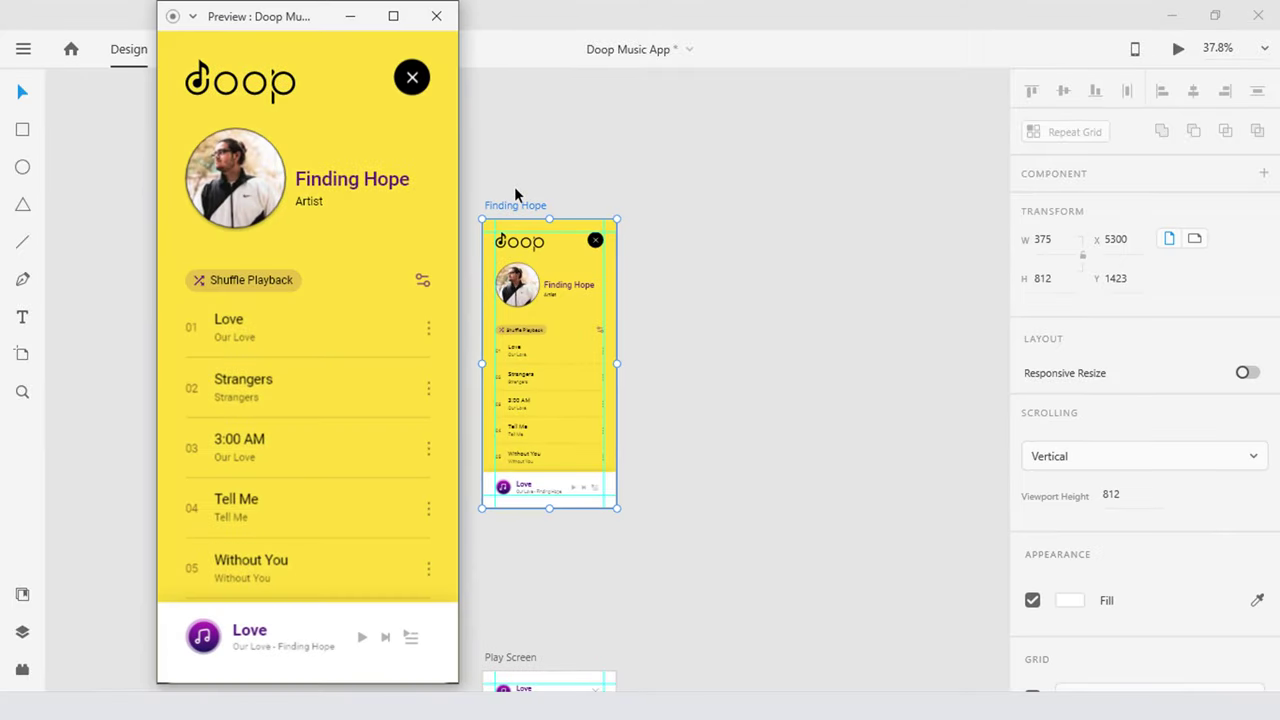
# In the preview, open the player, play and pause Love, collapse it, then close the preview
pyautogui.scroll(-3, 337, 401)
pyautogui.scroll(-1, 337, 403)
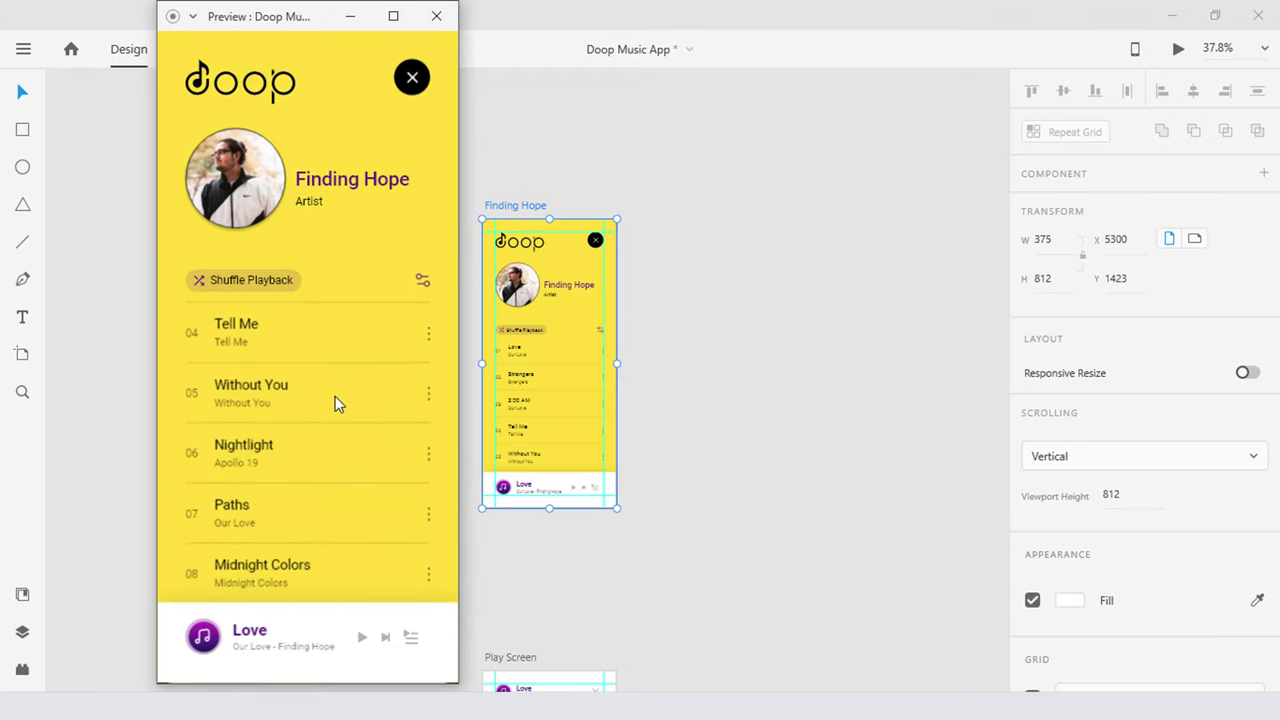
pyautogui.click(362, 639)
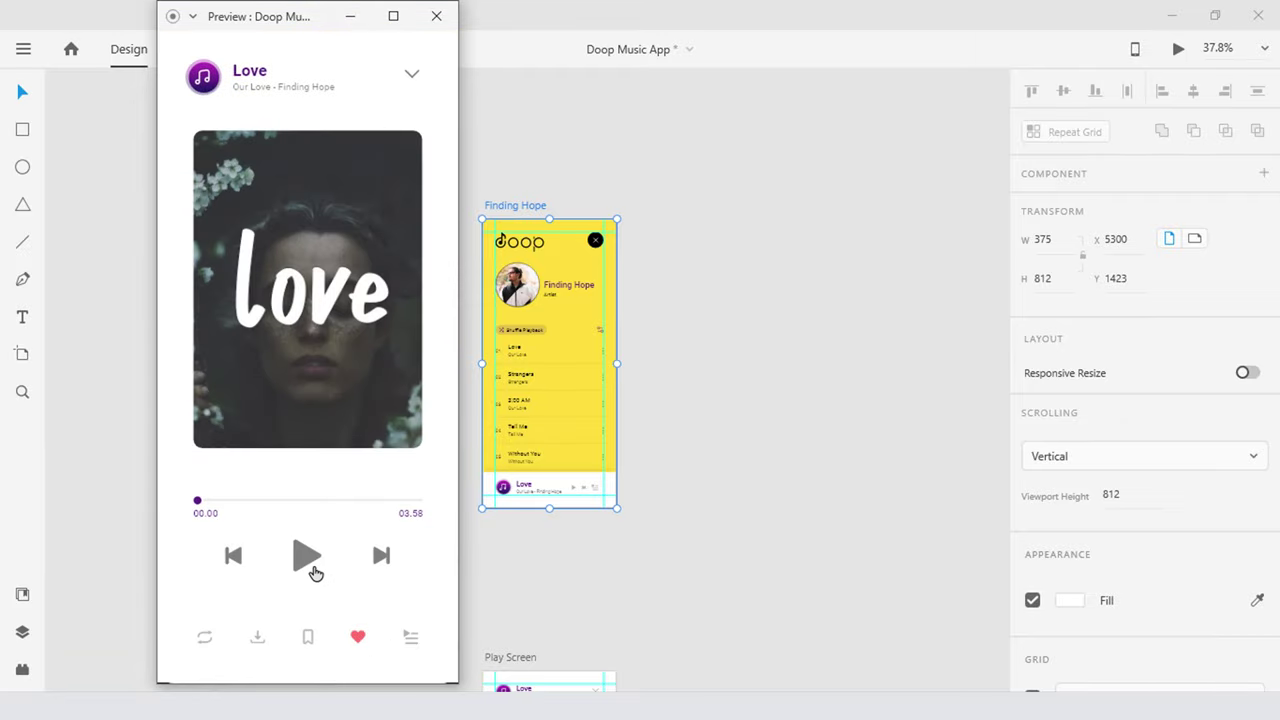
pyautogui.click(312, 568)
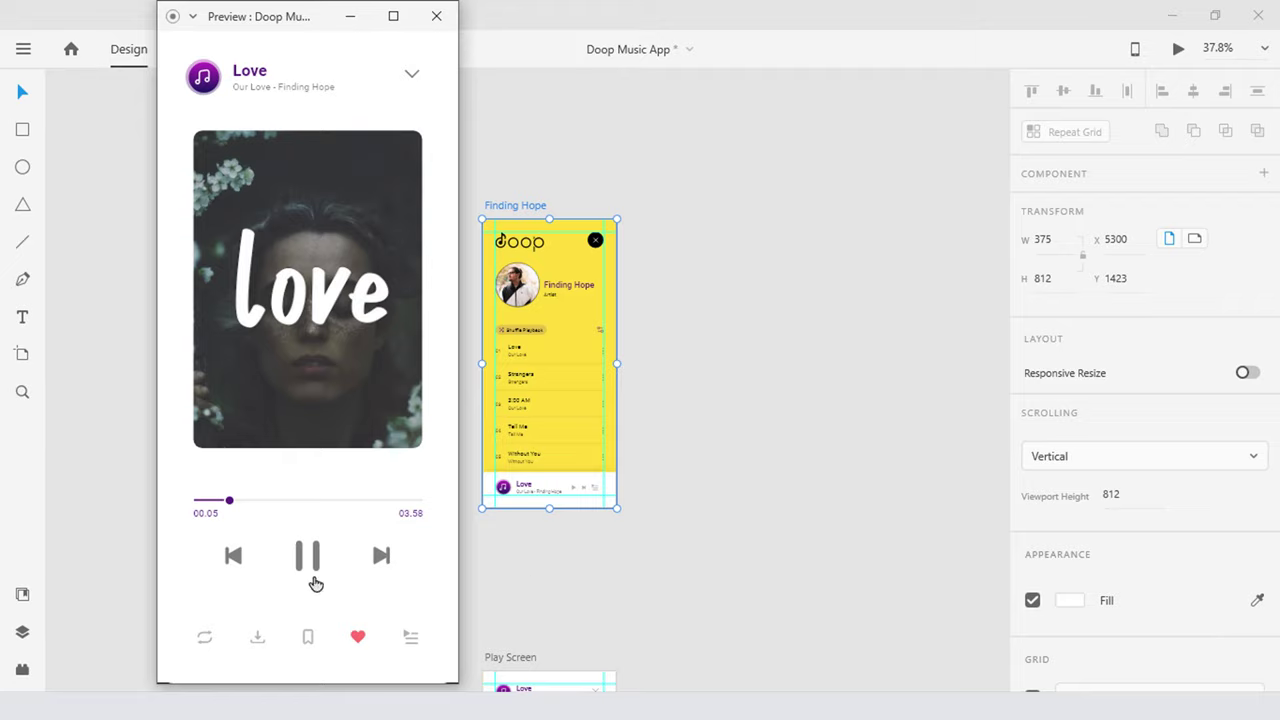
pyautogui.click(310, 562)
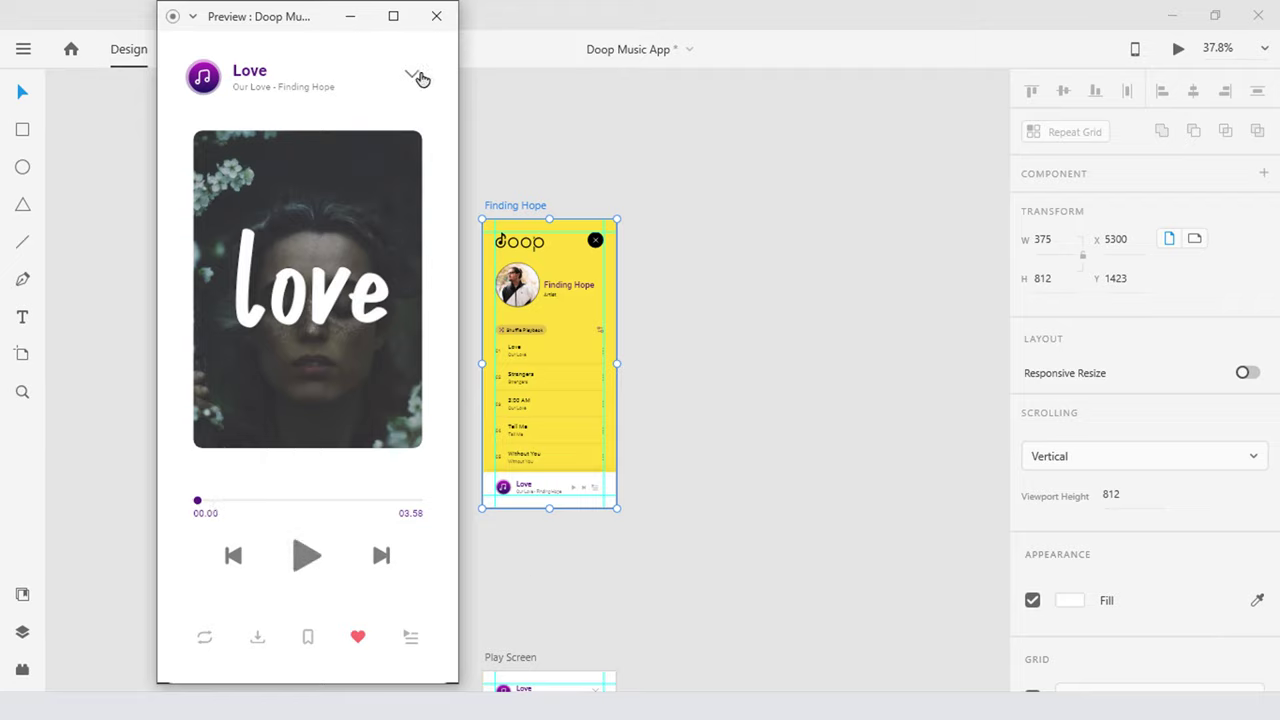
pyautogui.click(417, 76)
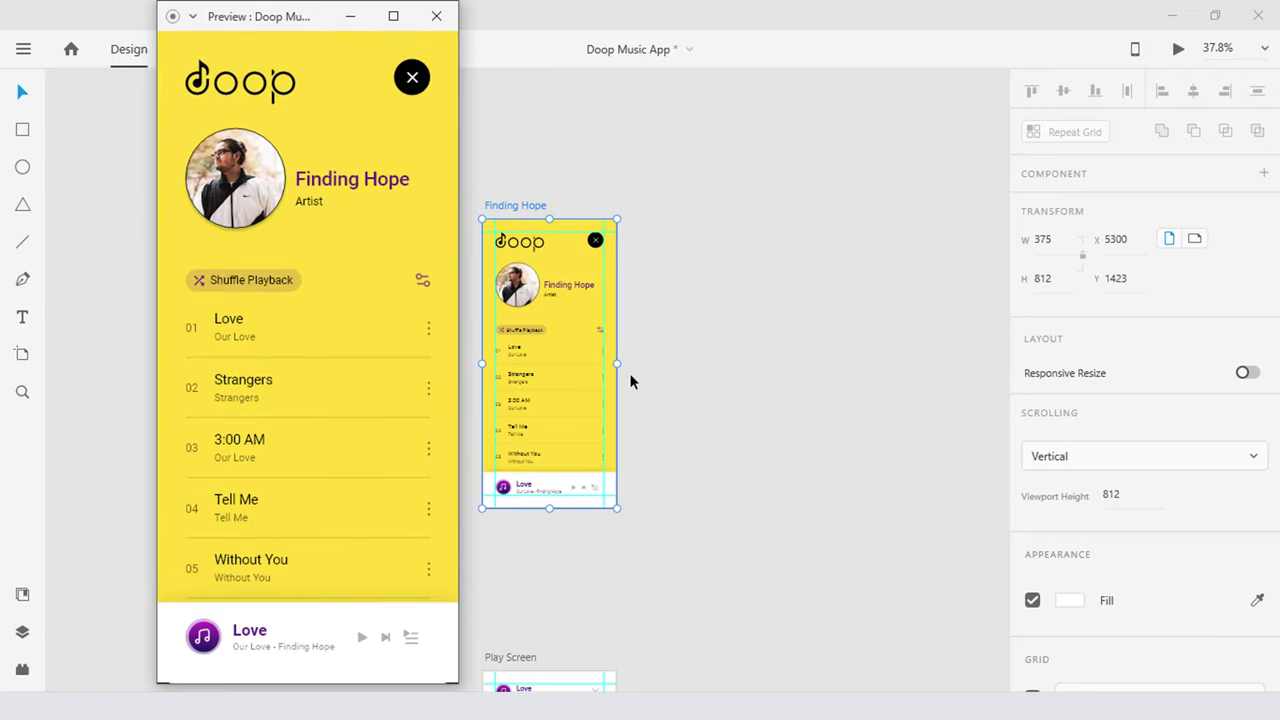
pyautogui.click(436, 16)
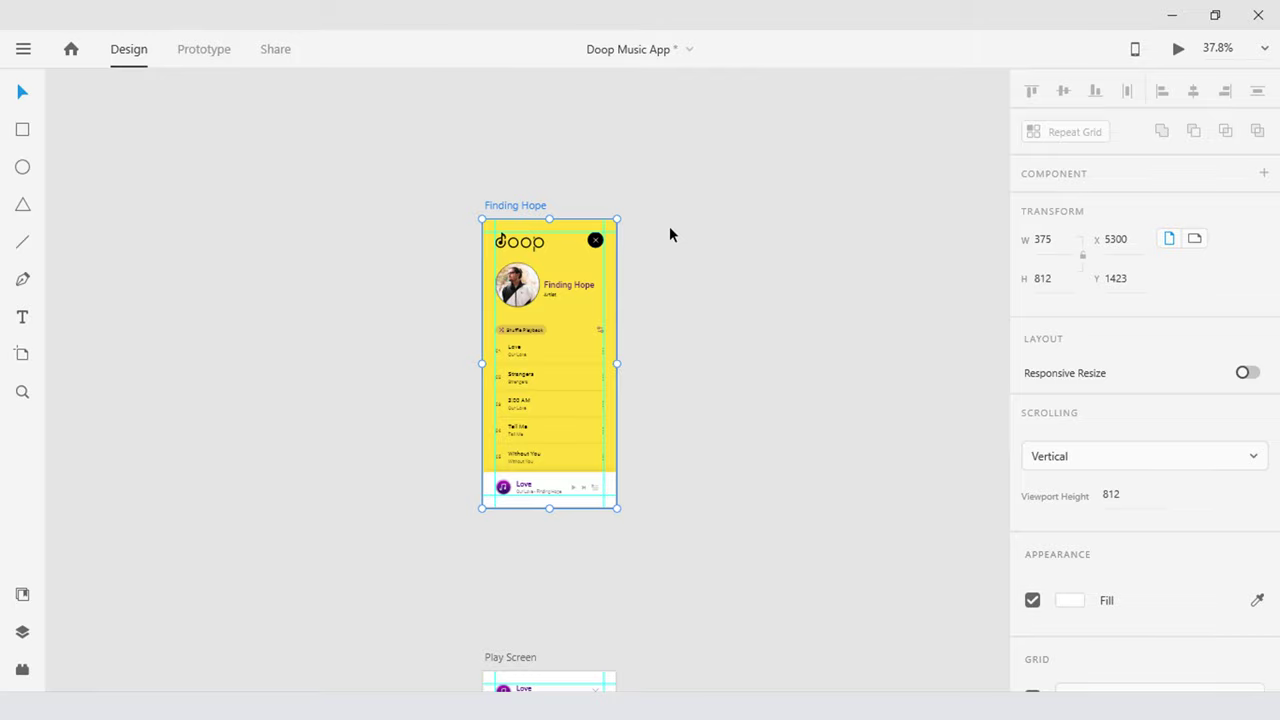
pyautogui.click(670, 234)
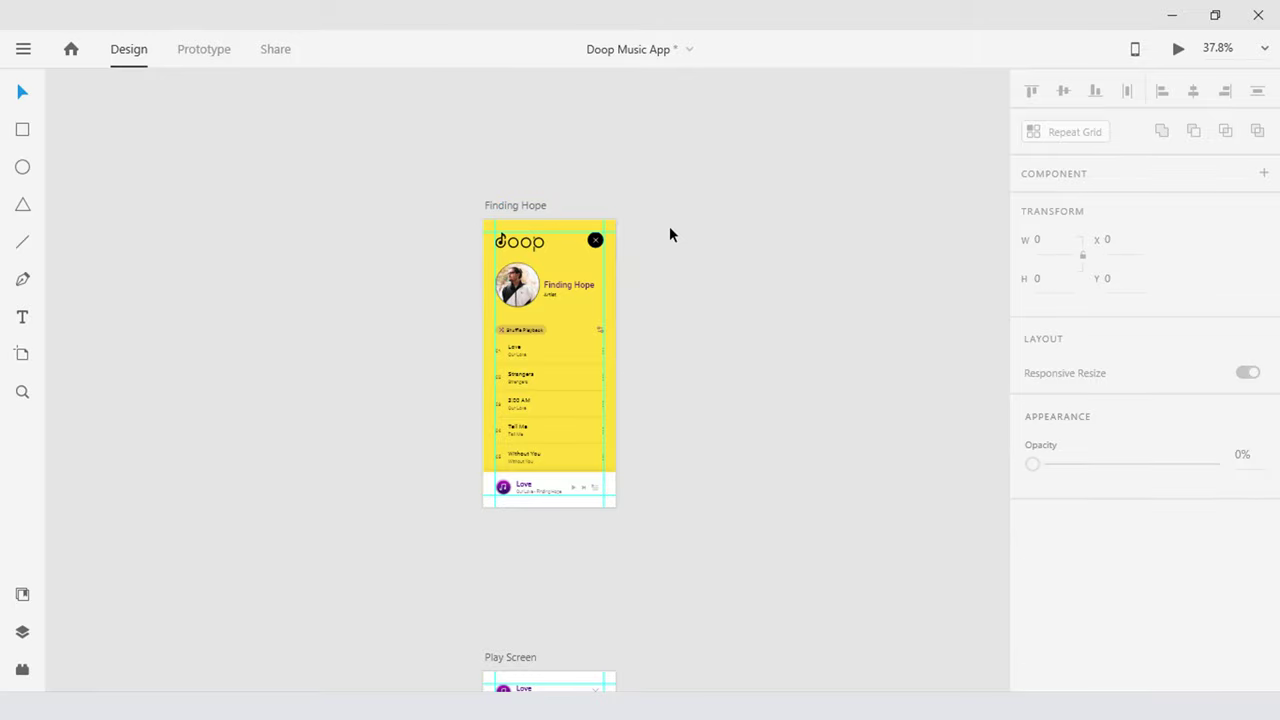